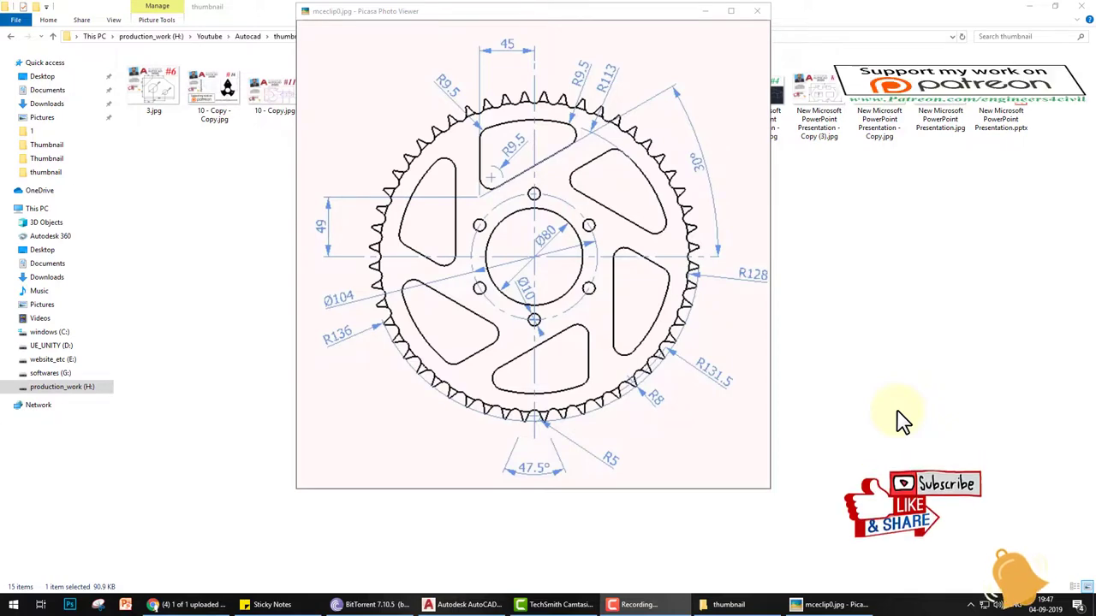
Switch to AutoCAD and start attaching a reference file, browsing to the Youtube folder on the production_work (H:) drive
click(469, 605)
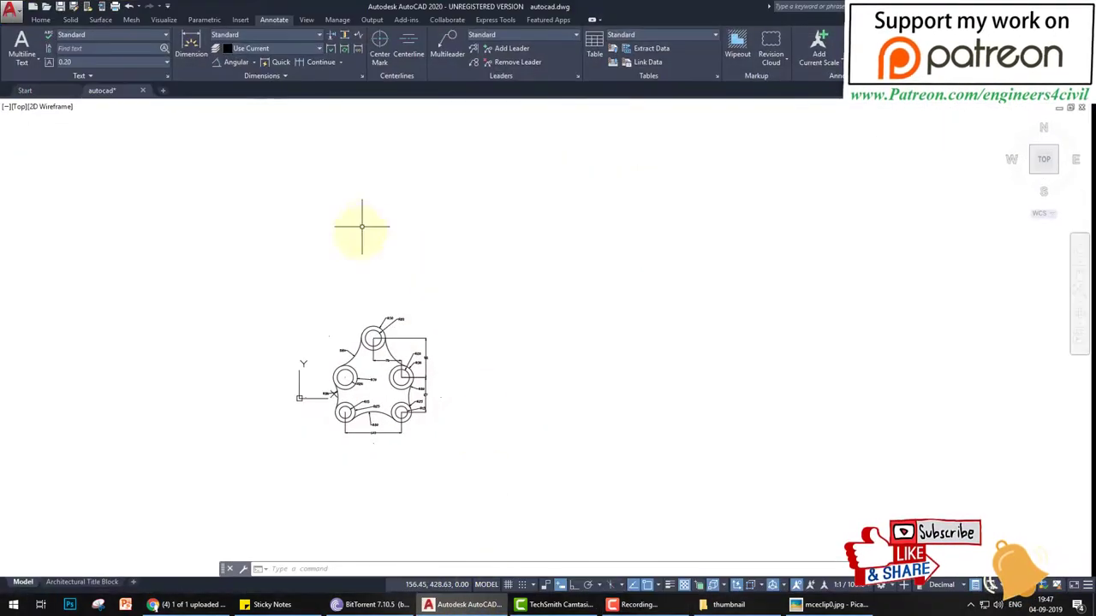
scroll(352, 332, up, 3)
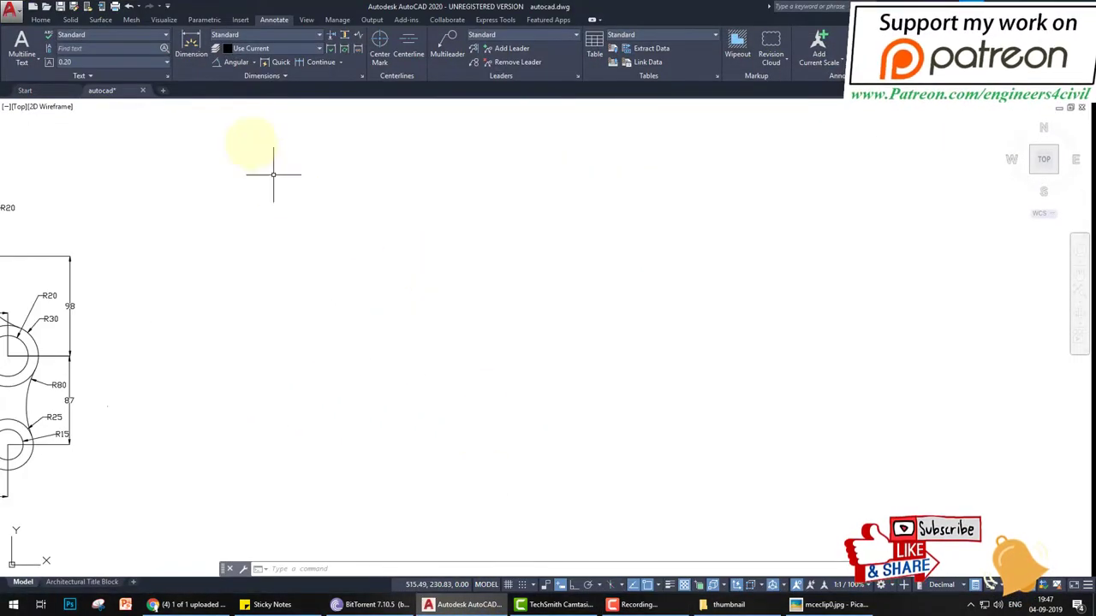
click(242, 21)
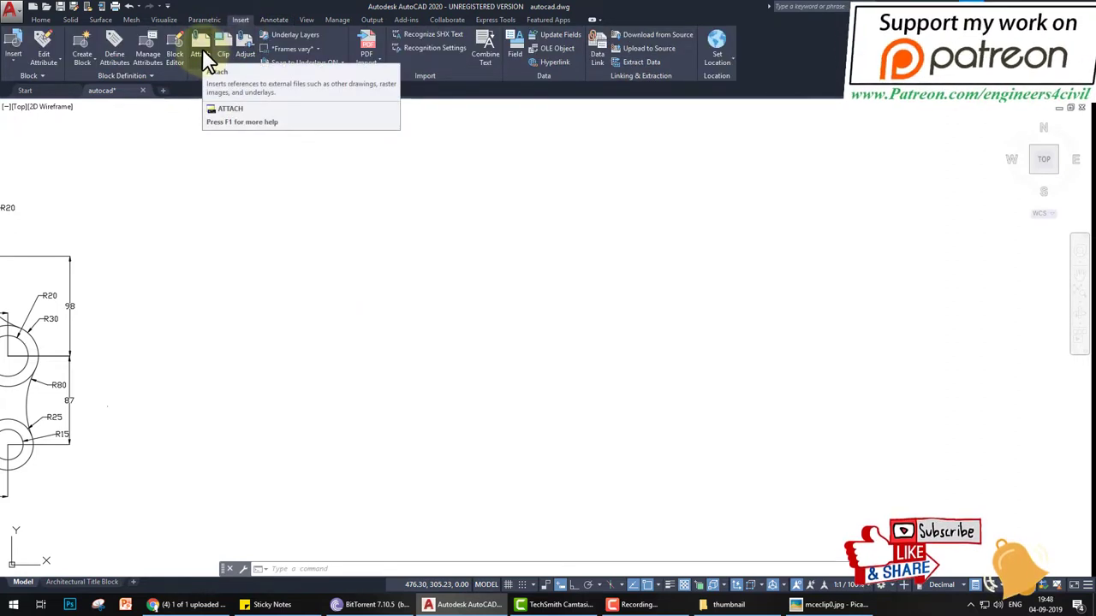
click(202, 49)
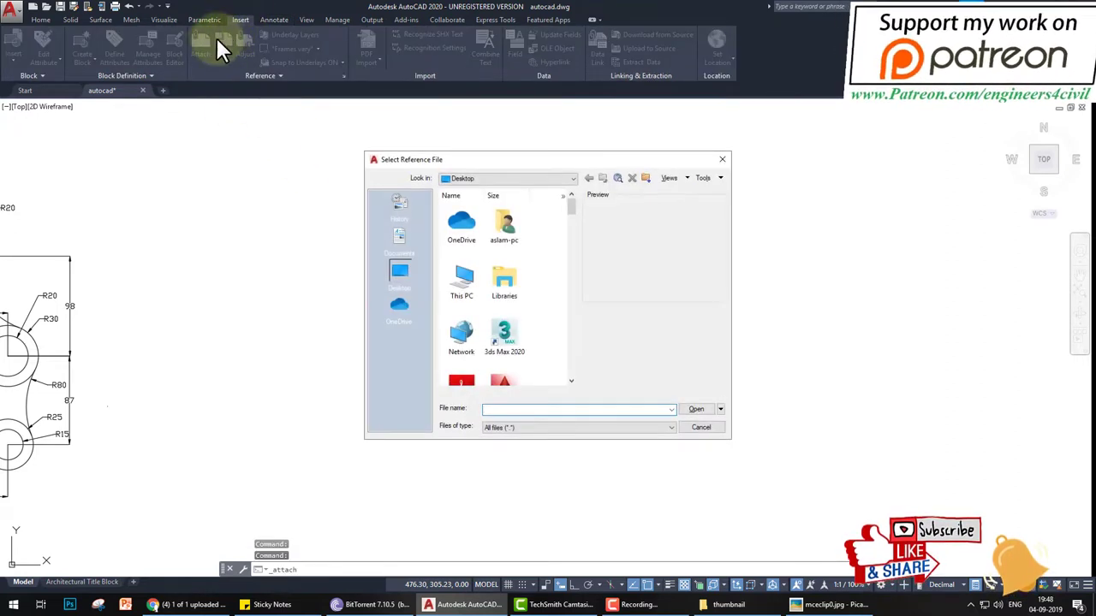
double_click(463, 290)
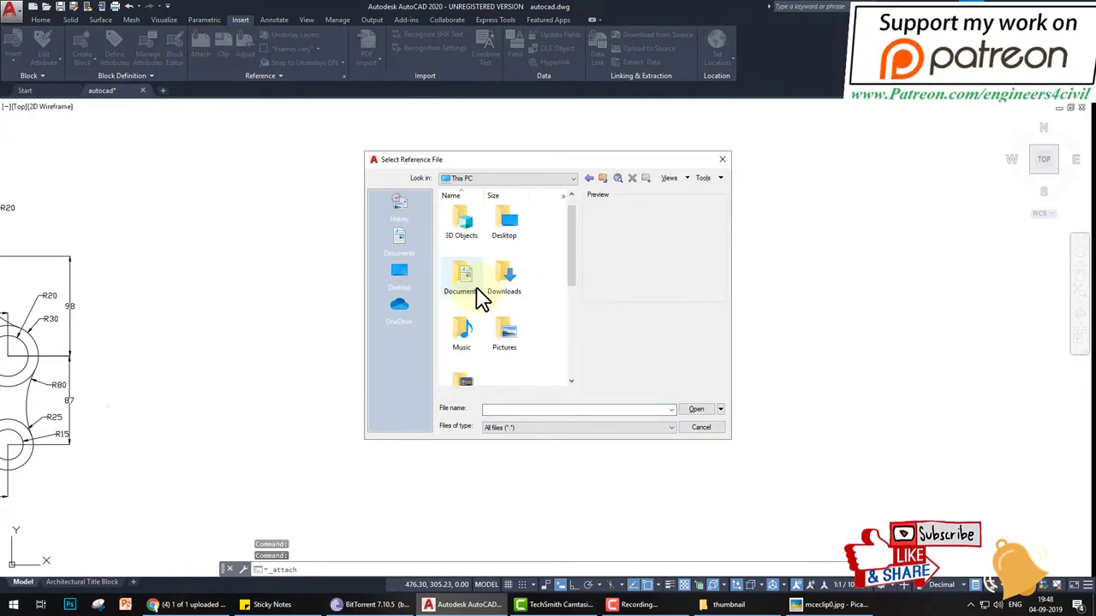
scroll(484, 299, down, 5)
double_click(509, 359)
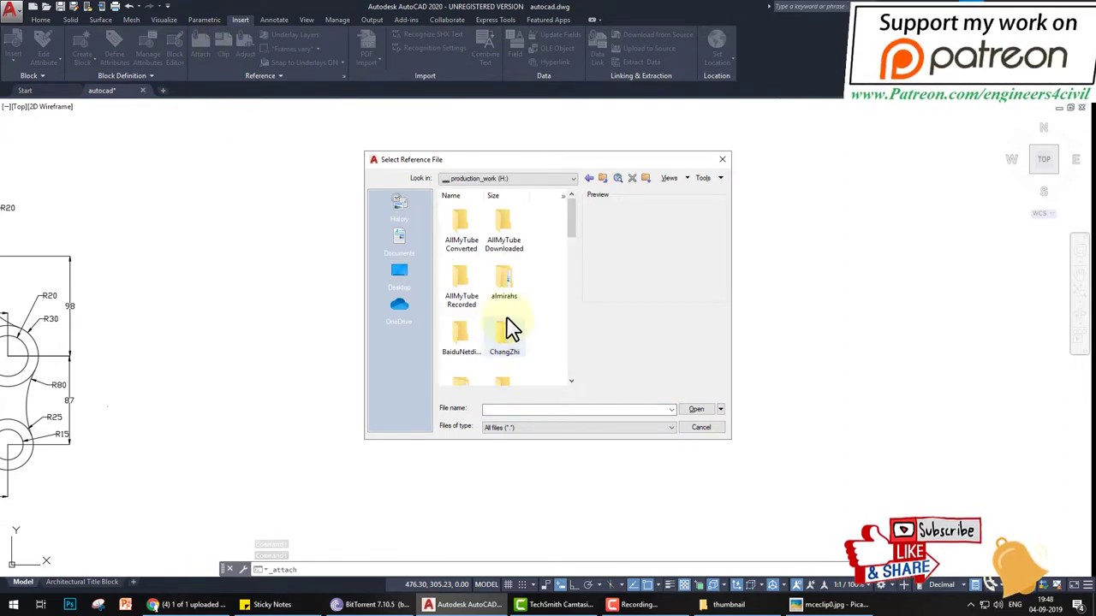
scroll(505, 338, down, 5)
double_click(461, 338)
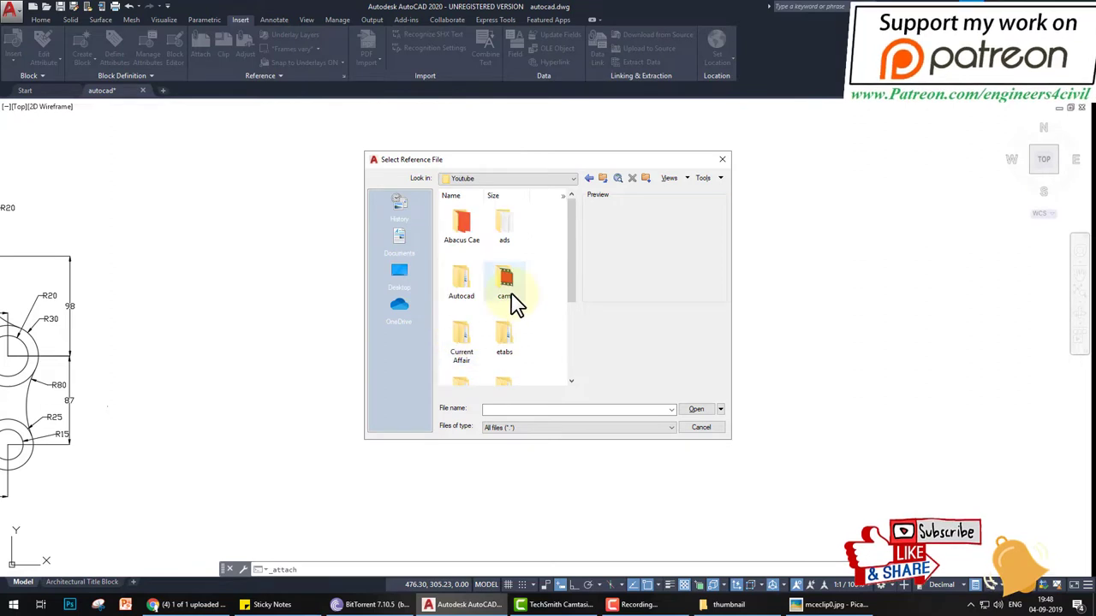
Choose mceclip0.jpg from the thumbnail folder inside the Autocad folder as the image to attach
scroll(512, 310, down, 3)
scroll(504, 309, up, 3)
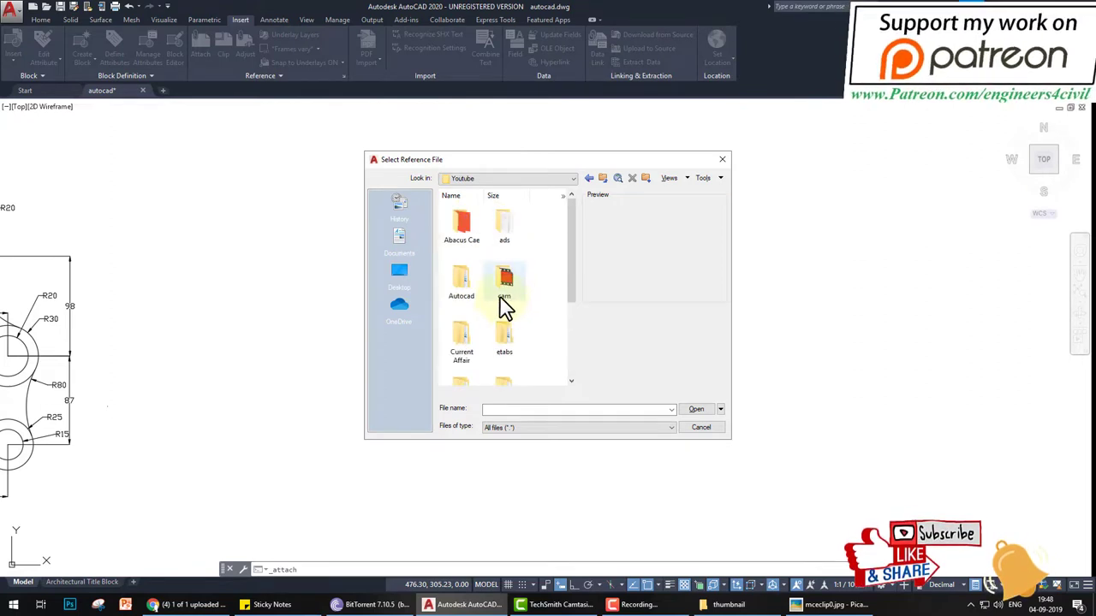
double_click(473, 286)
double_click(546, 229)
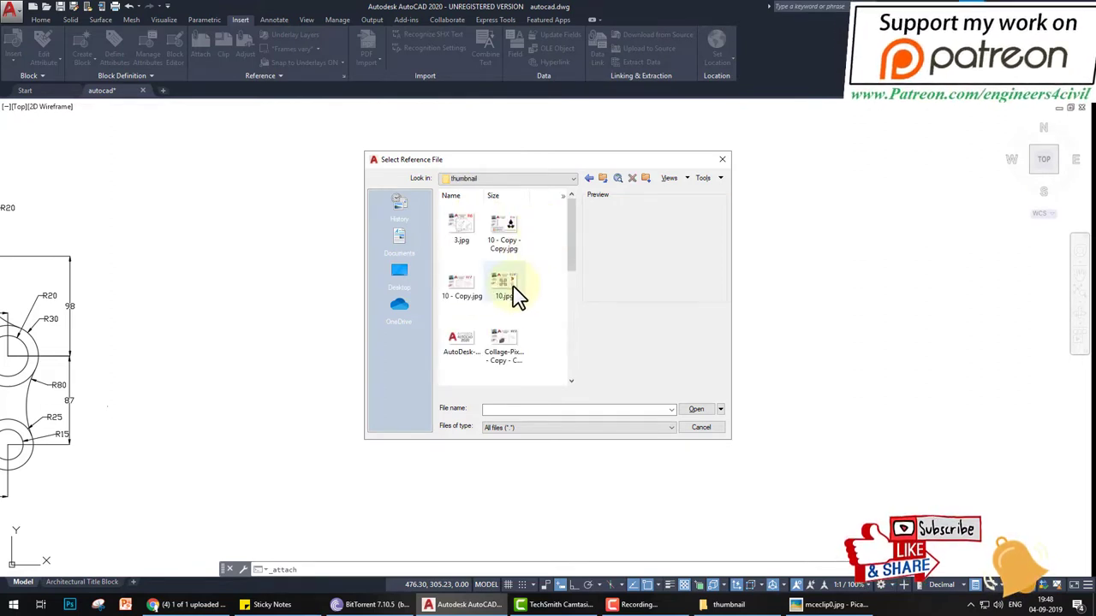
scroll(509, 326, down, 5)
scroll(491, 347, up, 3)
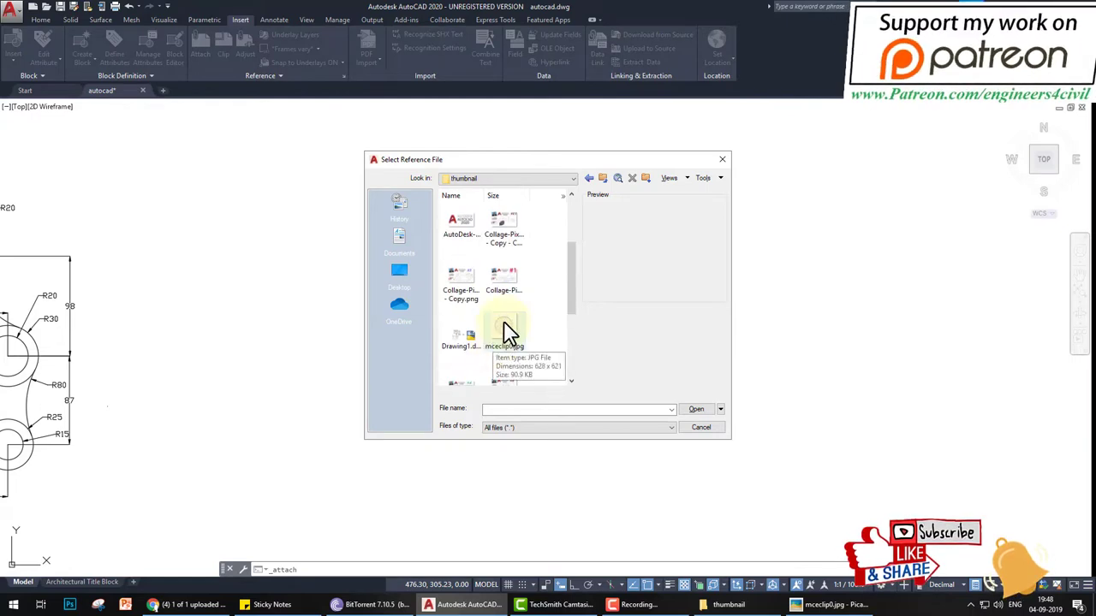
double_click(505, 332)
click(549, 334)
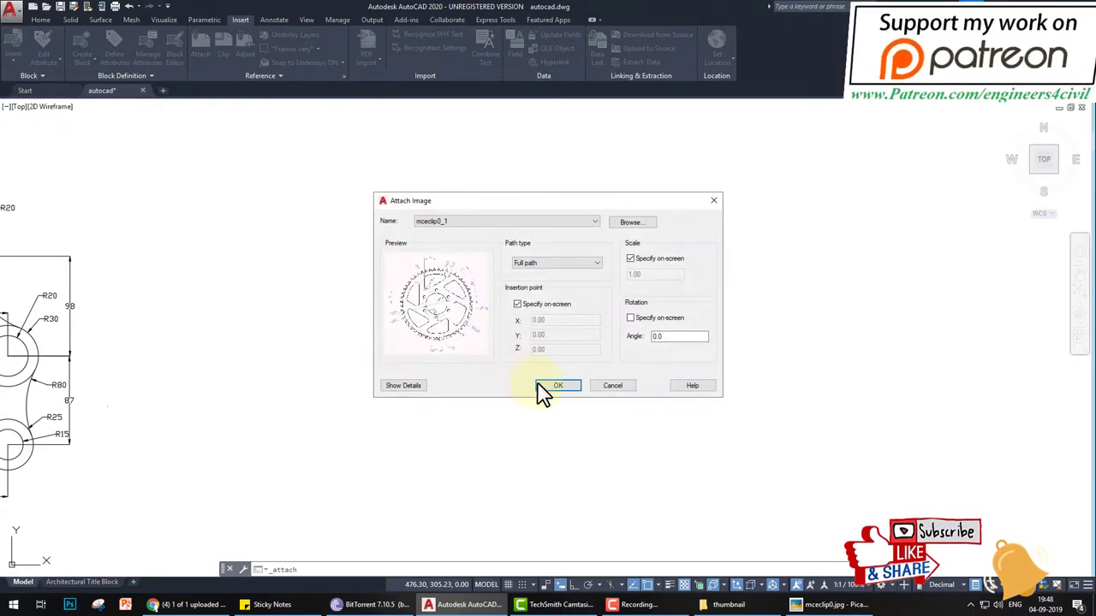
Place the attached sprocket image in the empty space beside the existing drawing, with a scale factor of 1
click(548, 386)
click(343, 411)
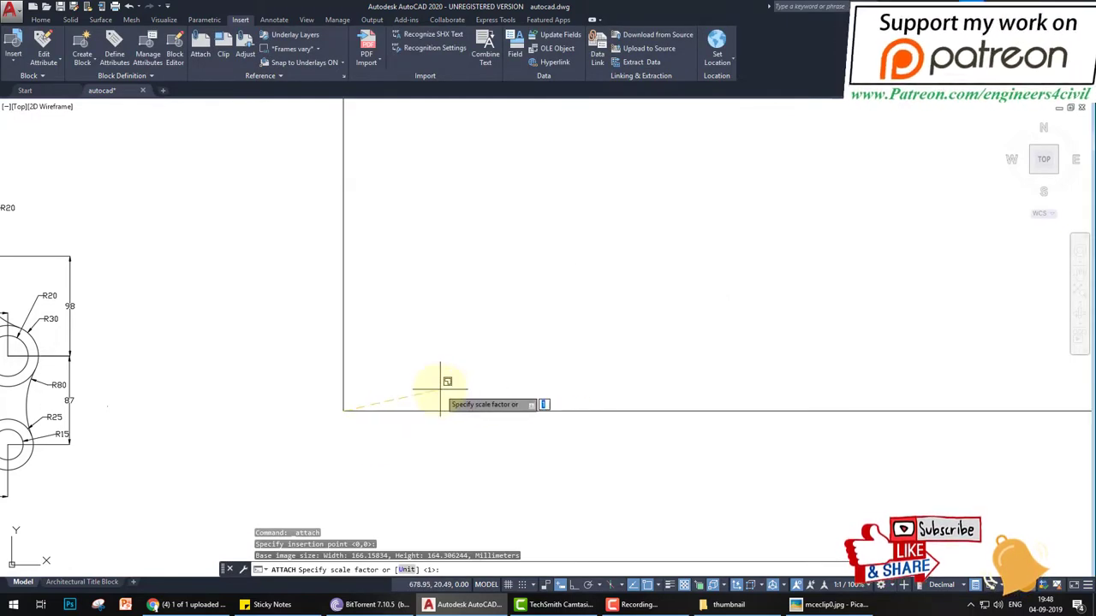
key(Return)
scroll(465, 391, down, 3)
scroll(517, 389, up, 3)
middle_drag(517, 389, 408, 428)
scroll(514, 415, up, 3)
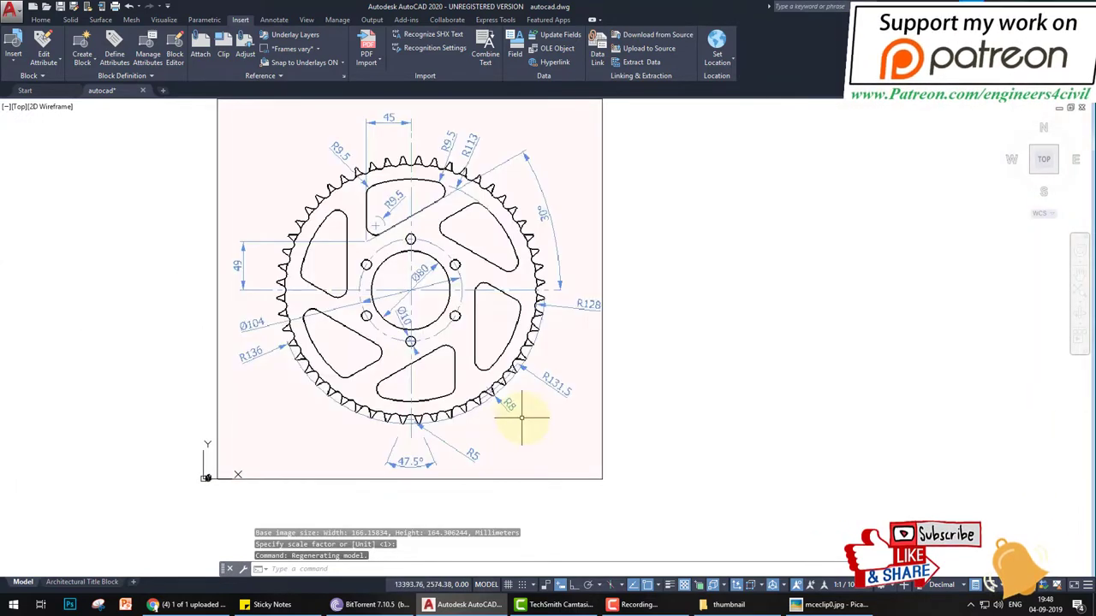
key(Escape)
key(Escape)
scroll(416, 343, down, 3)
middle_drag(416, 342, 381, 328)
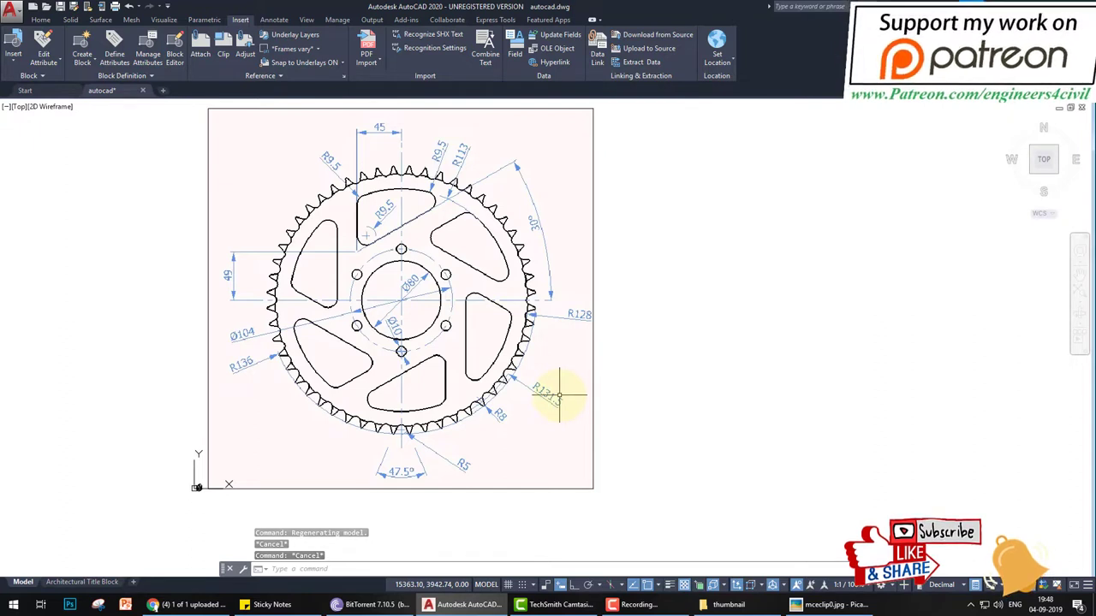
drag(532, 208, 584, 198)
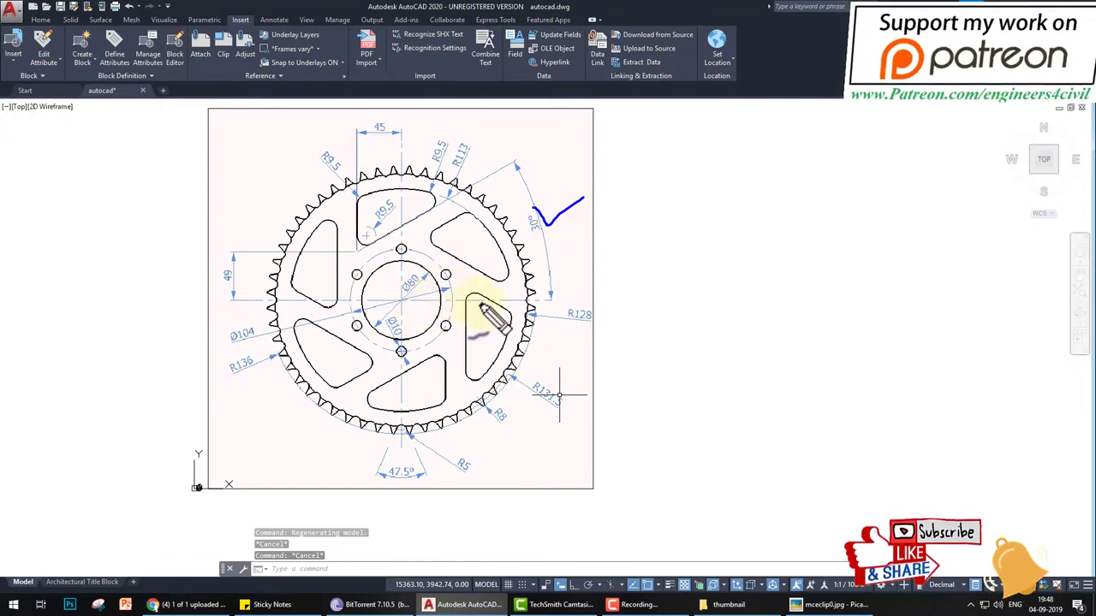
mouse_move(509, 319)
mouse_down()
mouse_move(519, 344)
mouse_move(586, 326)
mouse_up()
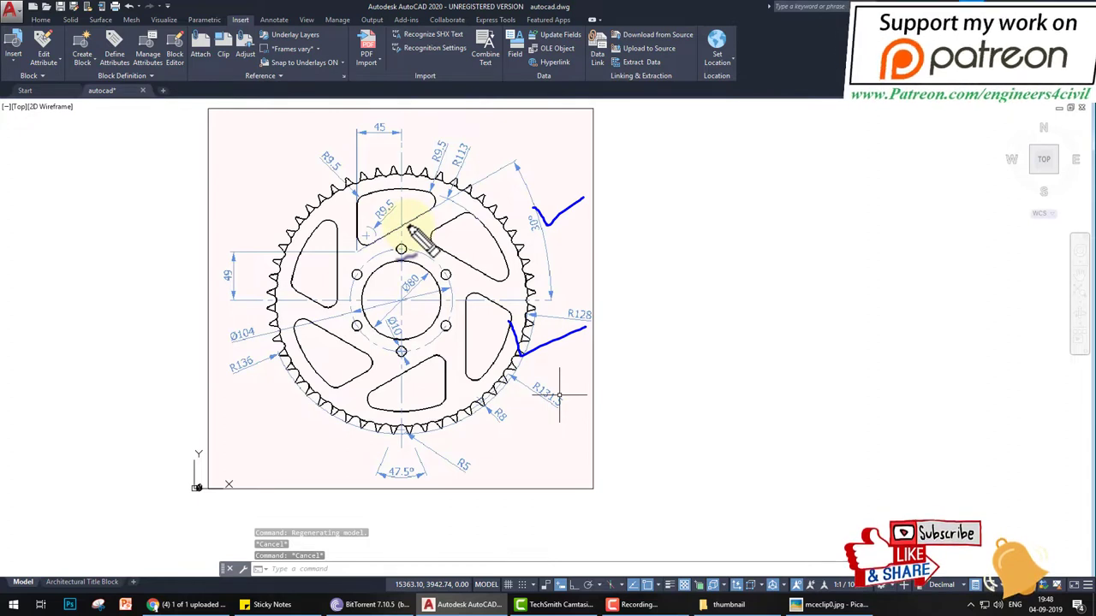
key(Escape)
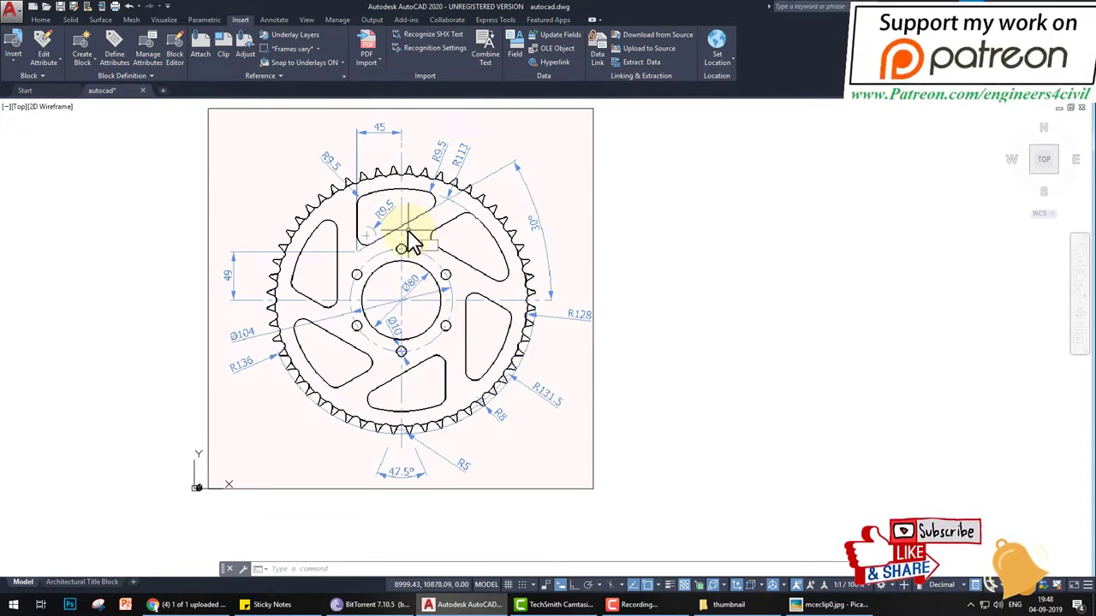
Create a new layer named Dwg in the layer manager
text(la)
key(Return)
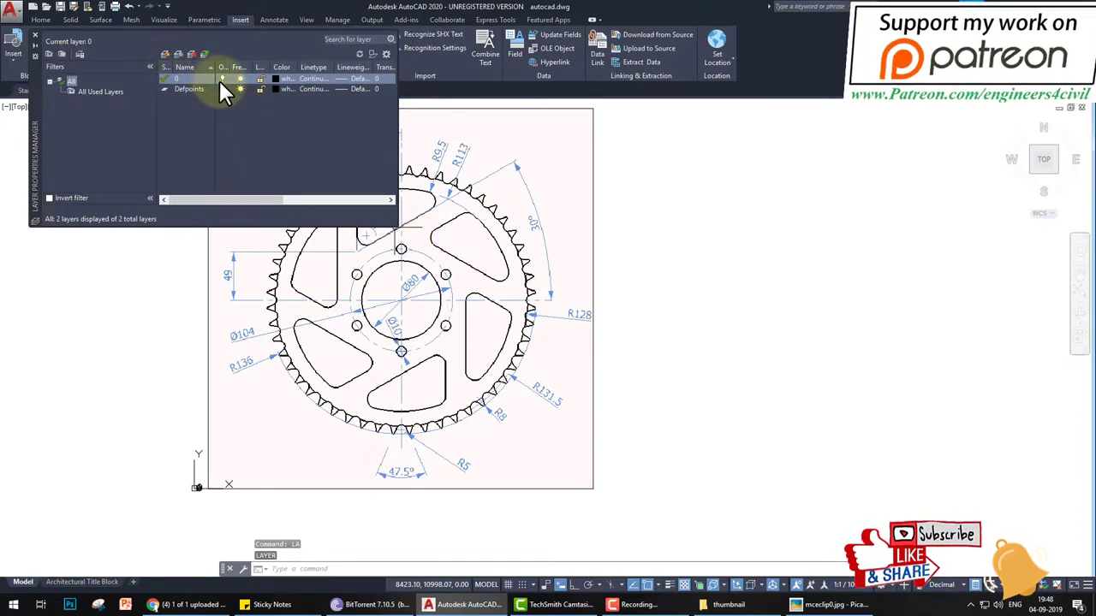
click(165, 54)
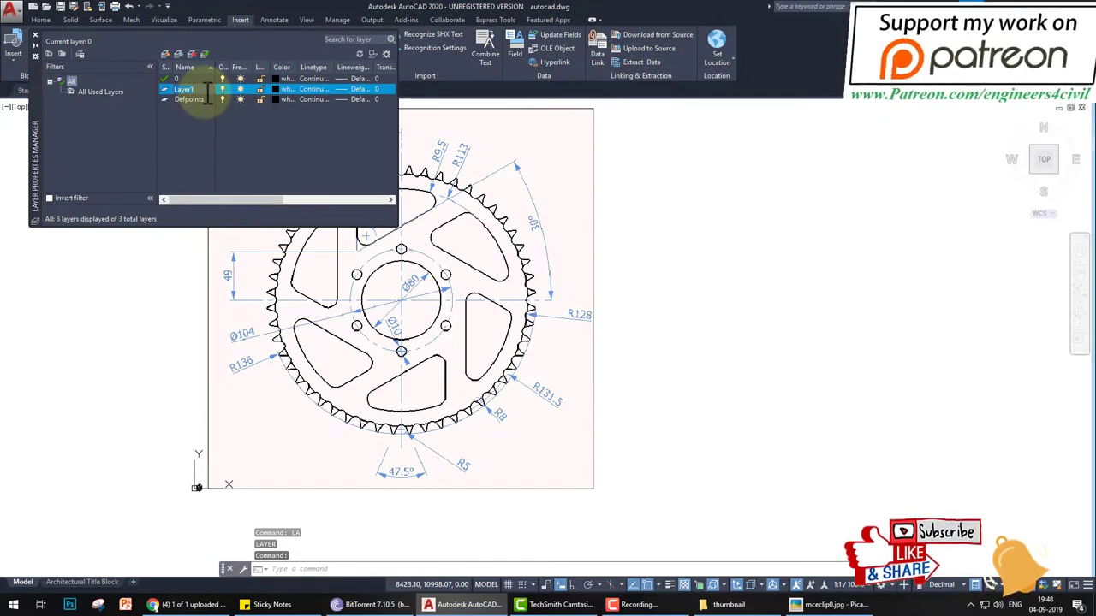
text(Di)
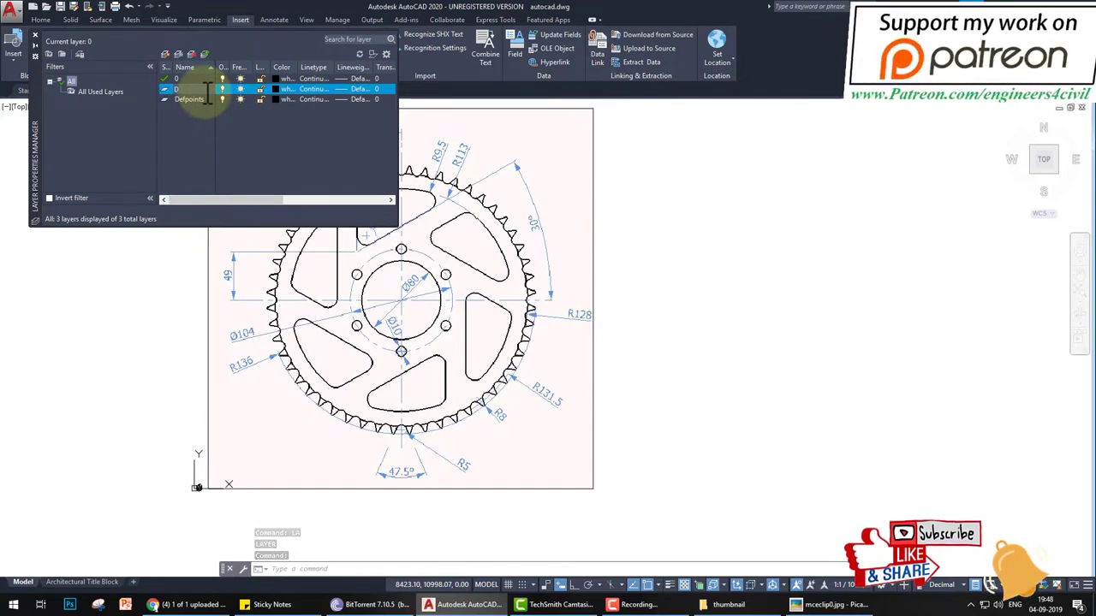
text(a)
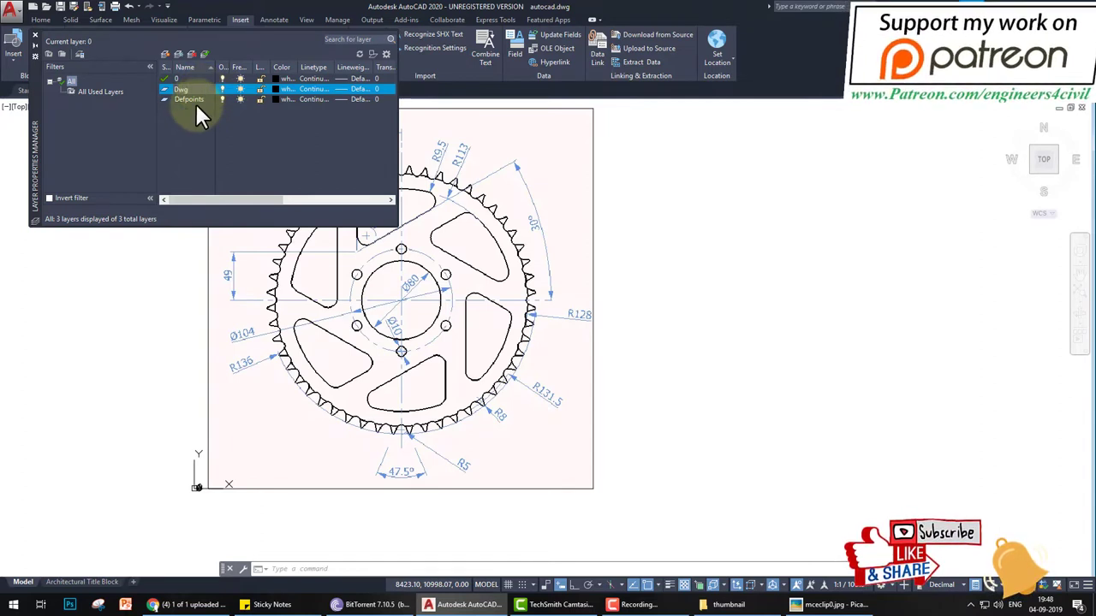
Add a layer named dim with the colour cyan and make the Dwg layer current
click(167, 53)
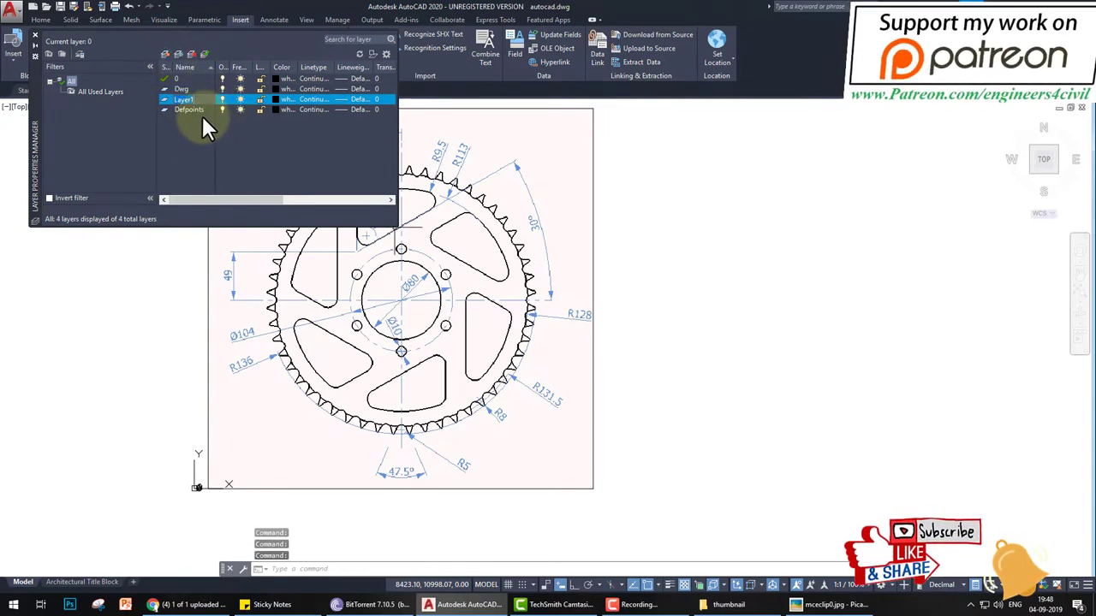
text(dim)
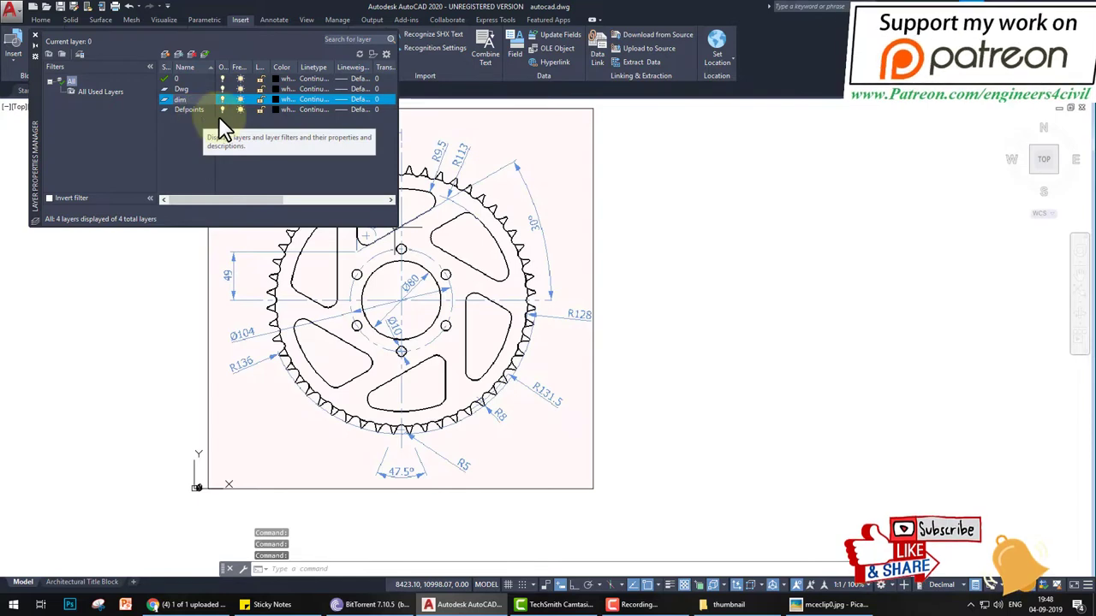
click(275, 97)
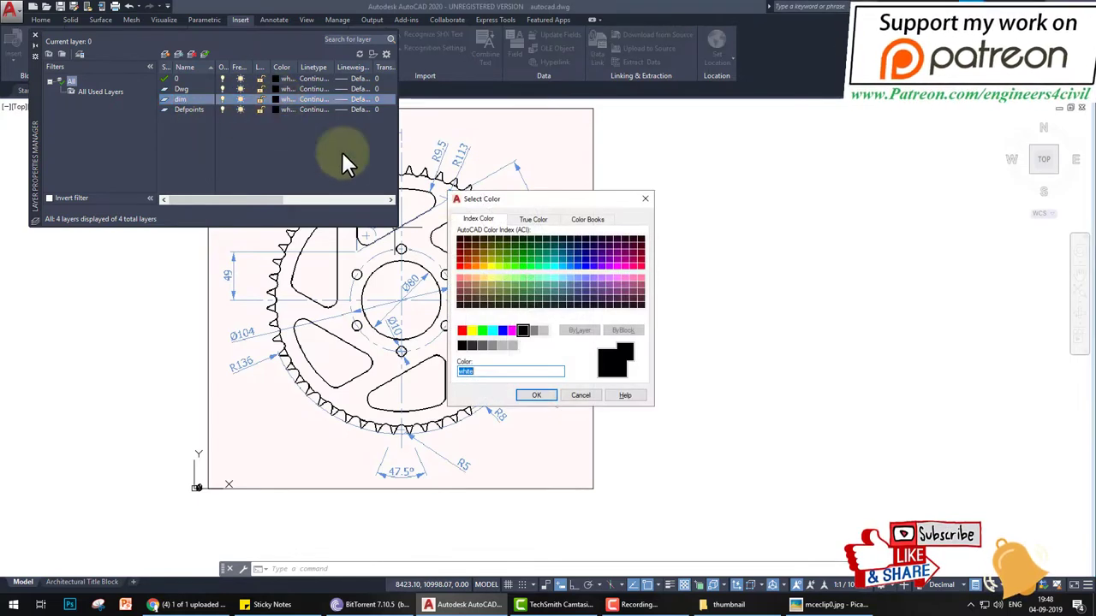
click(492, 330)
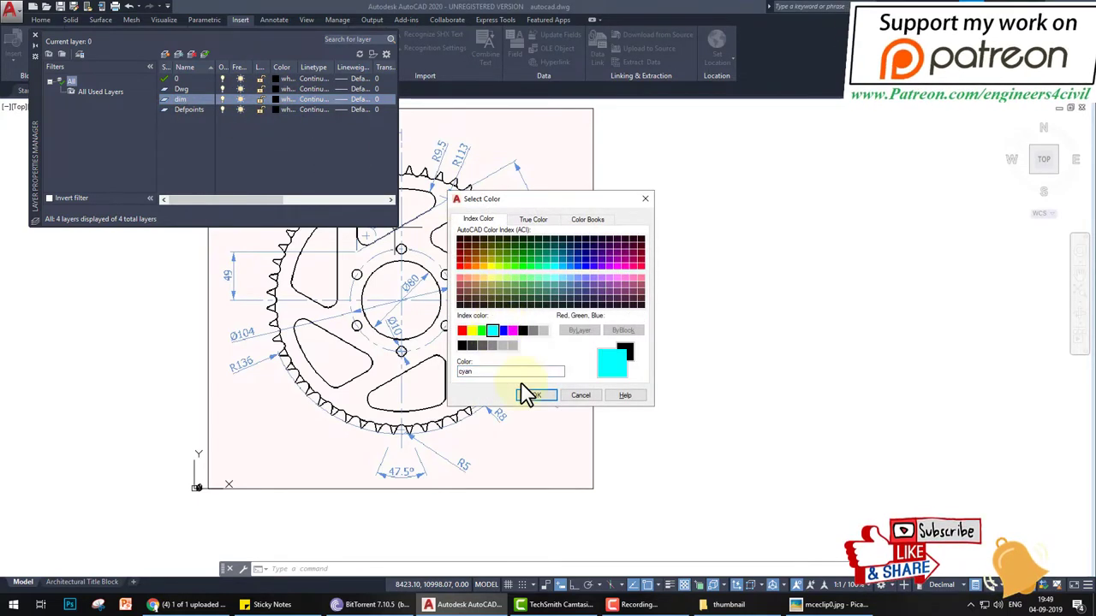
click(534, 395)
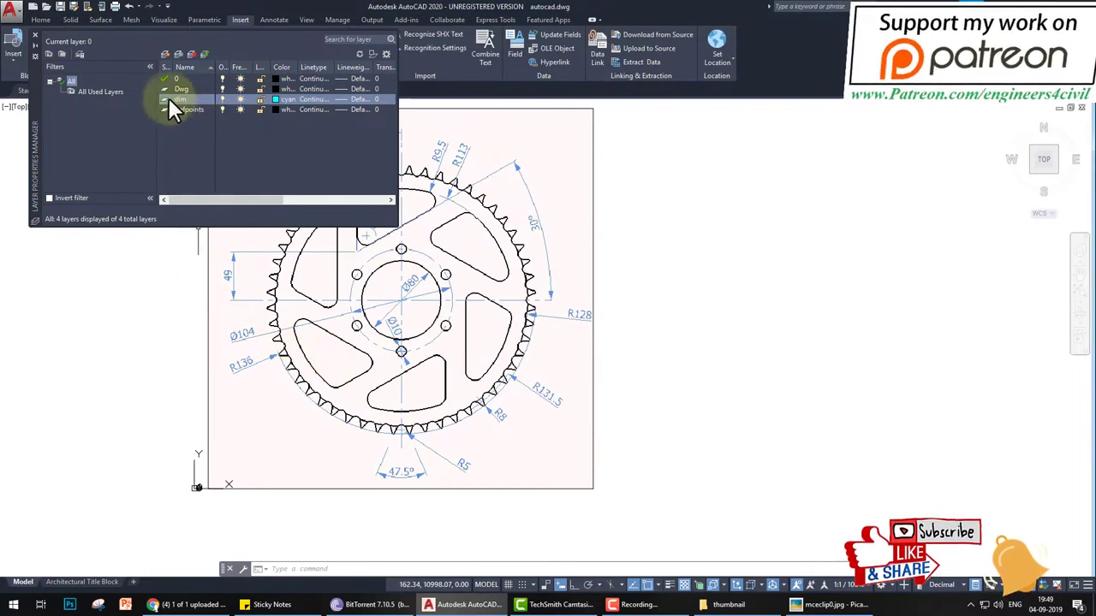
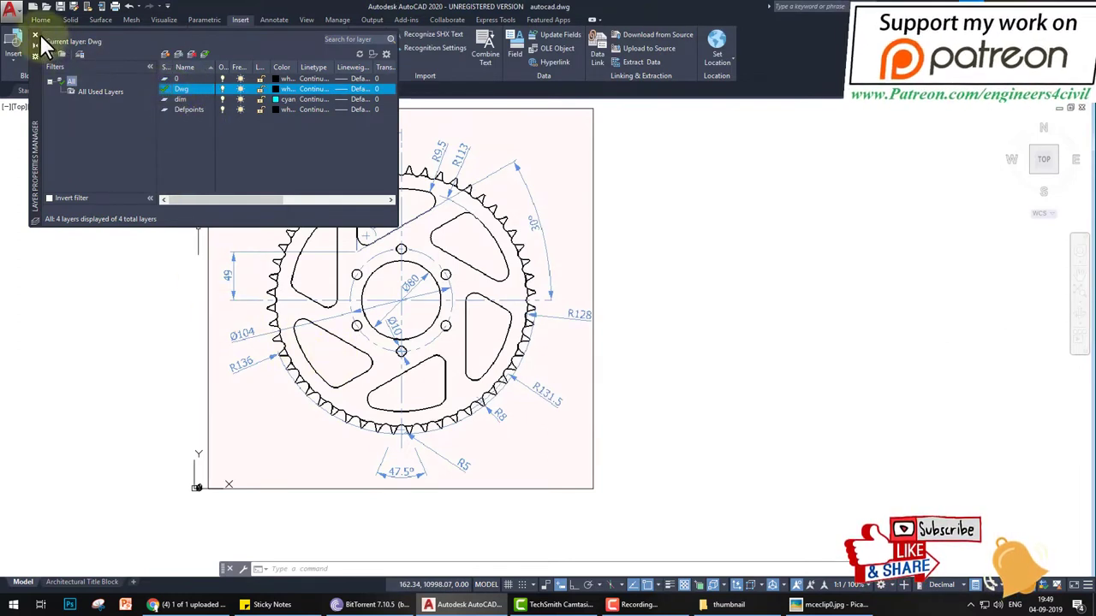
click(35, 35)
middle_drag(642, 331, 538, 325)
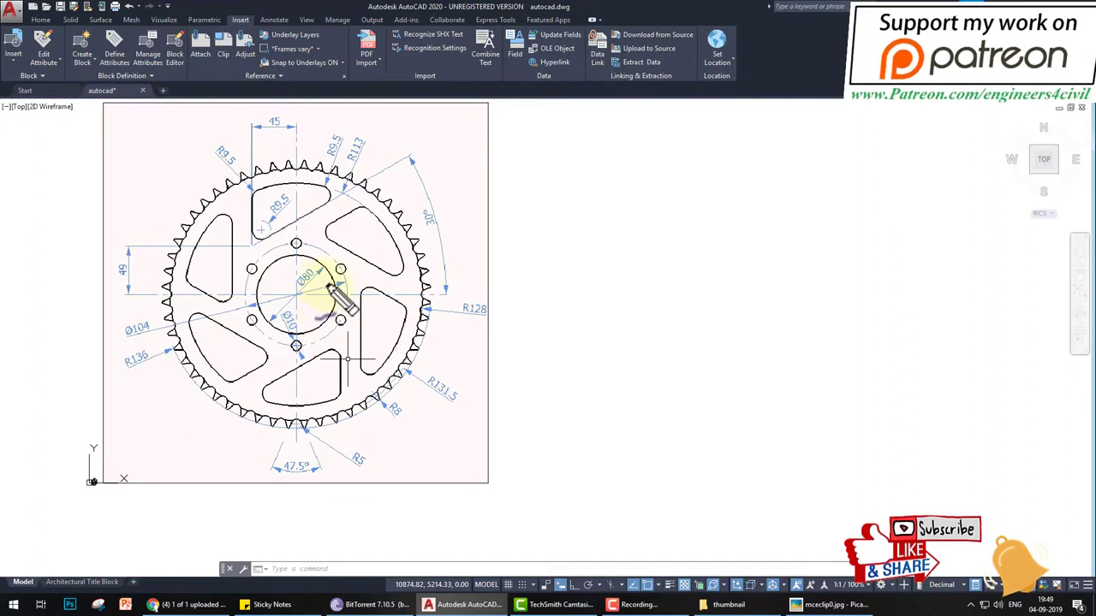
mouse_move(297, 294)
mouse_down()
mouse_move(321, 273)
mouse_move(307, 266)
mouse_move(293, 290)
mouse_up()
key(Escape)
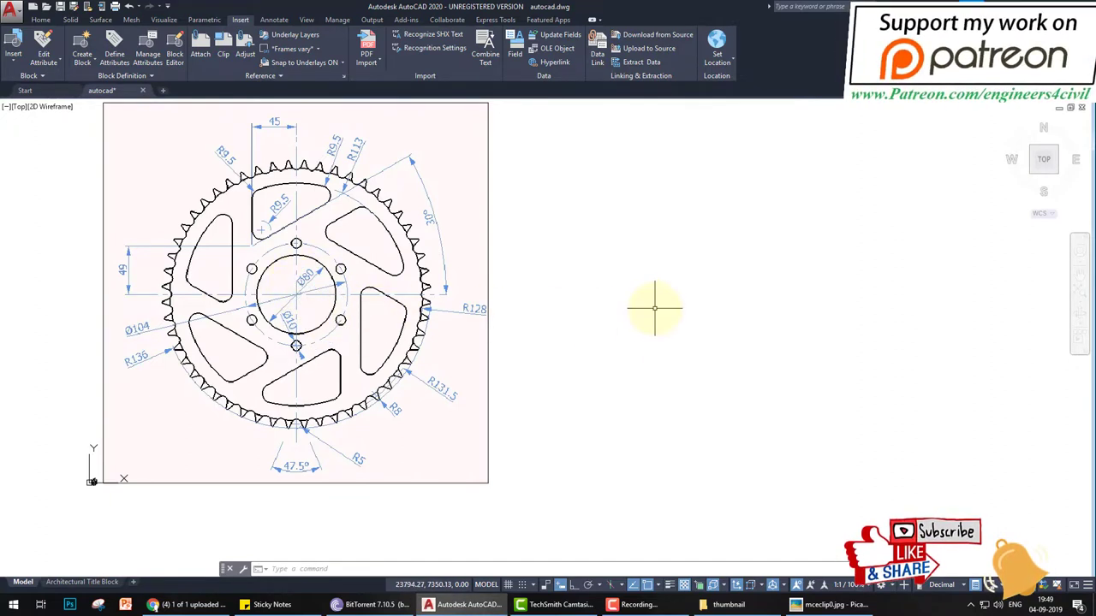
Draw a circle with a diameter of 80 in the empty space beside the sprocket image
key(Return)
click(685, 294)
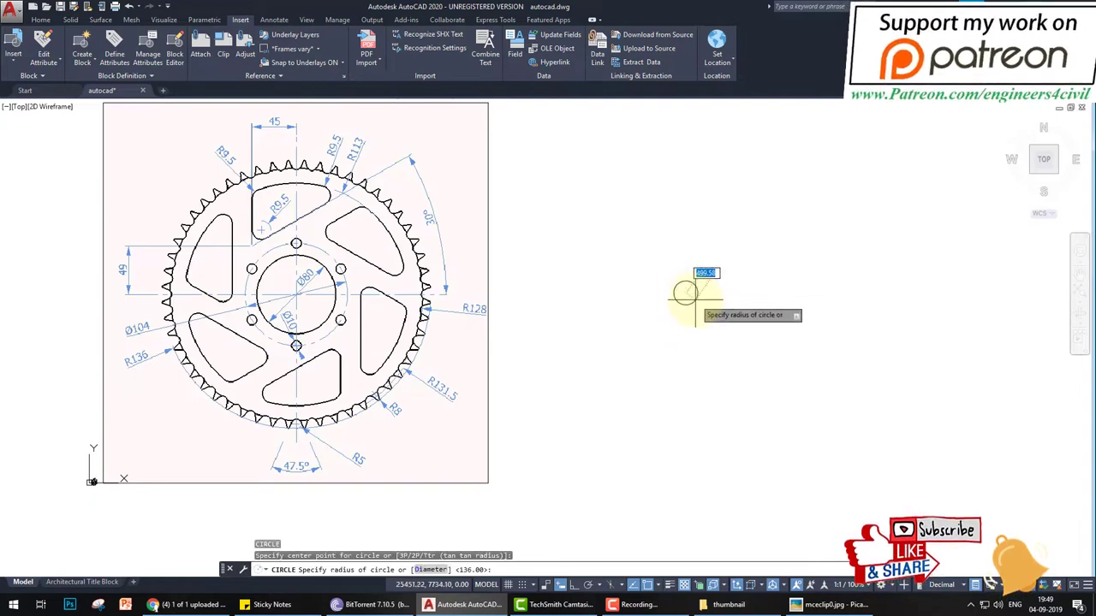
text(d)
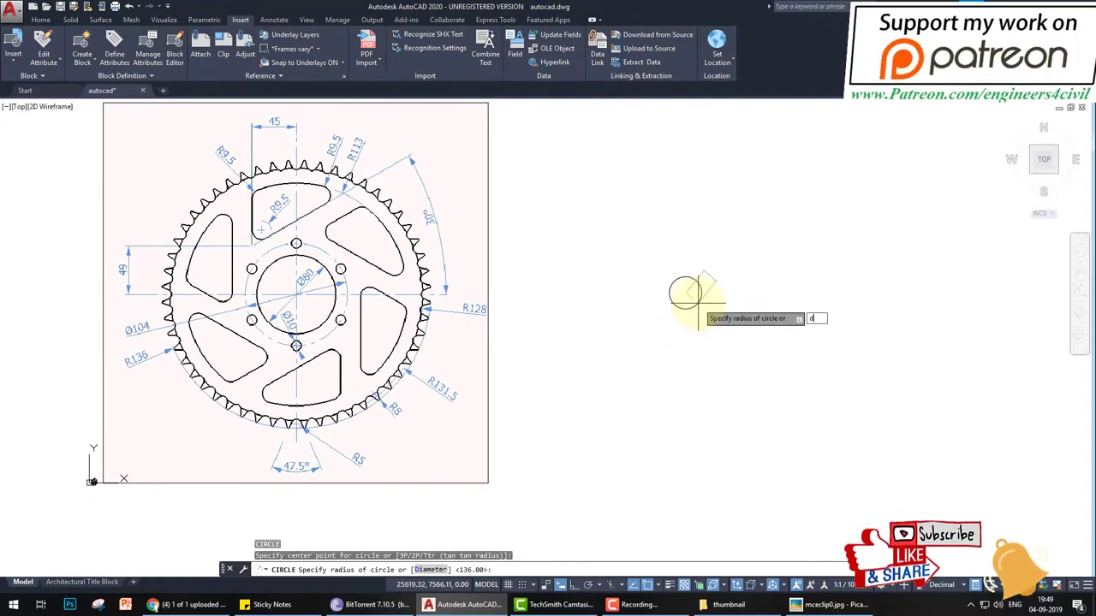
key(Return)
key(Return)
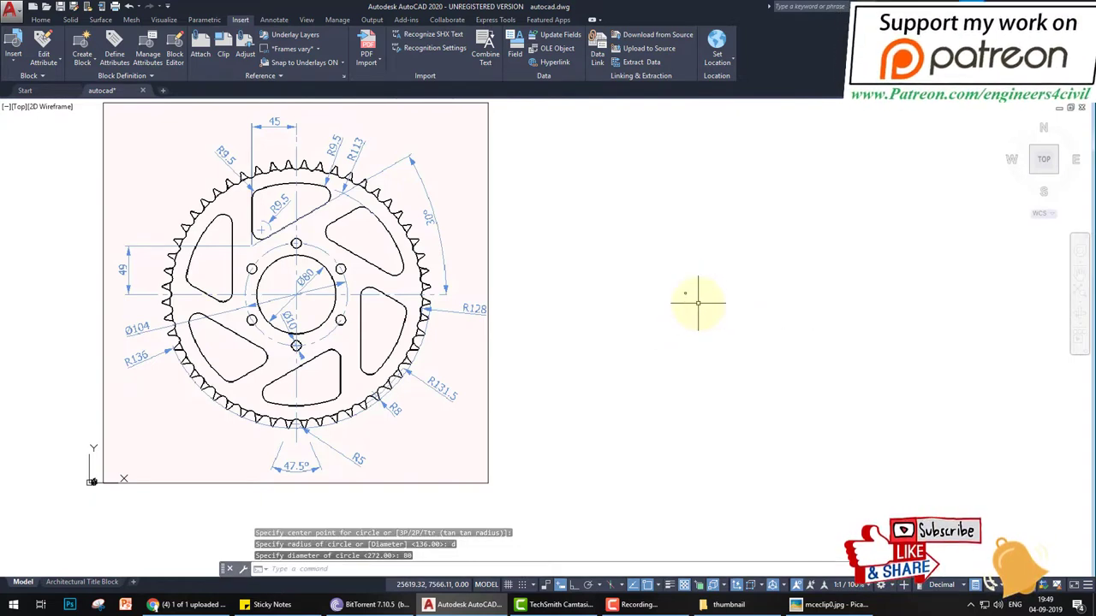
Scale the attached sprocket image by a factor of 0.1 about a point inside the image
scroll(664, 294, up, 3)
scroll(753, 293, down, 3)
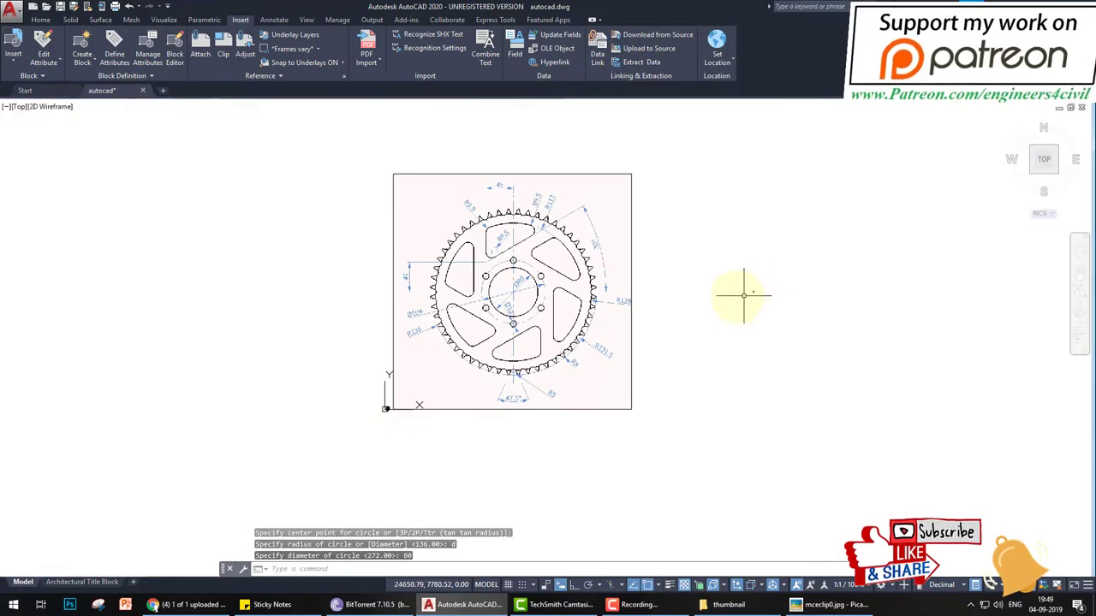
middle_drag(734, 294, 590, 301)
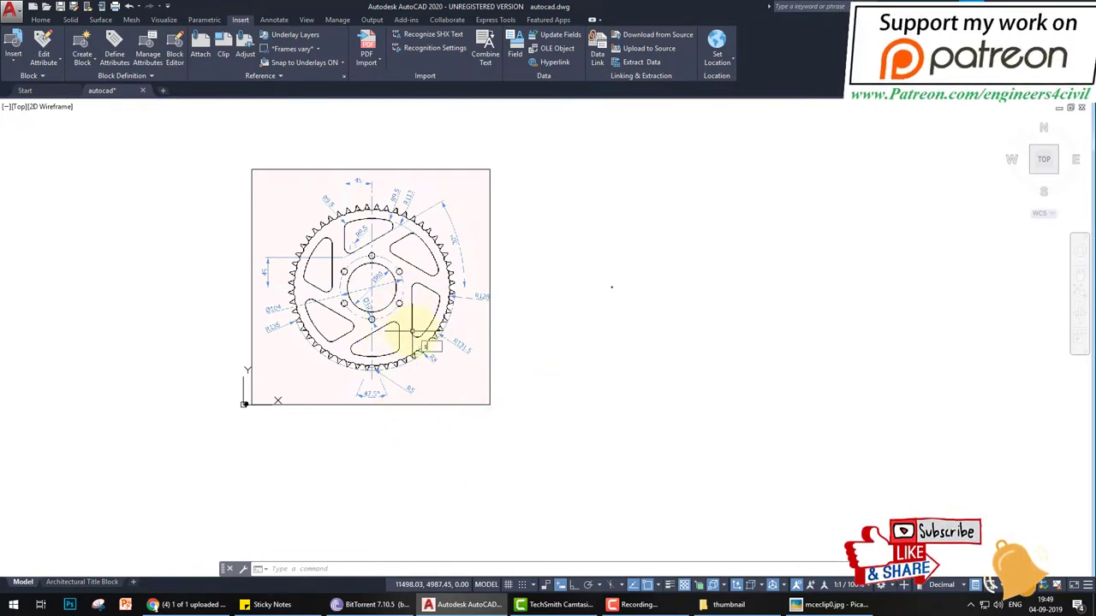
text(scale)
key(Return)
click(489, 457)
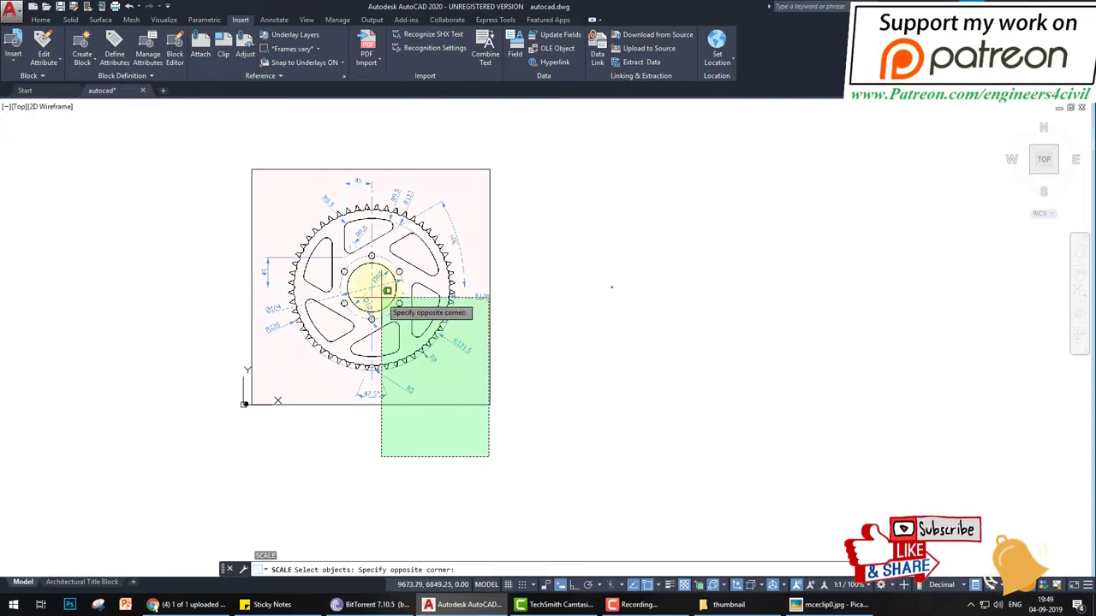
click(383, 296)
key(Return)
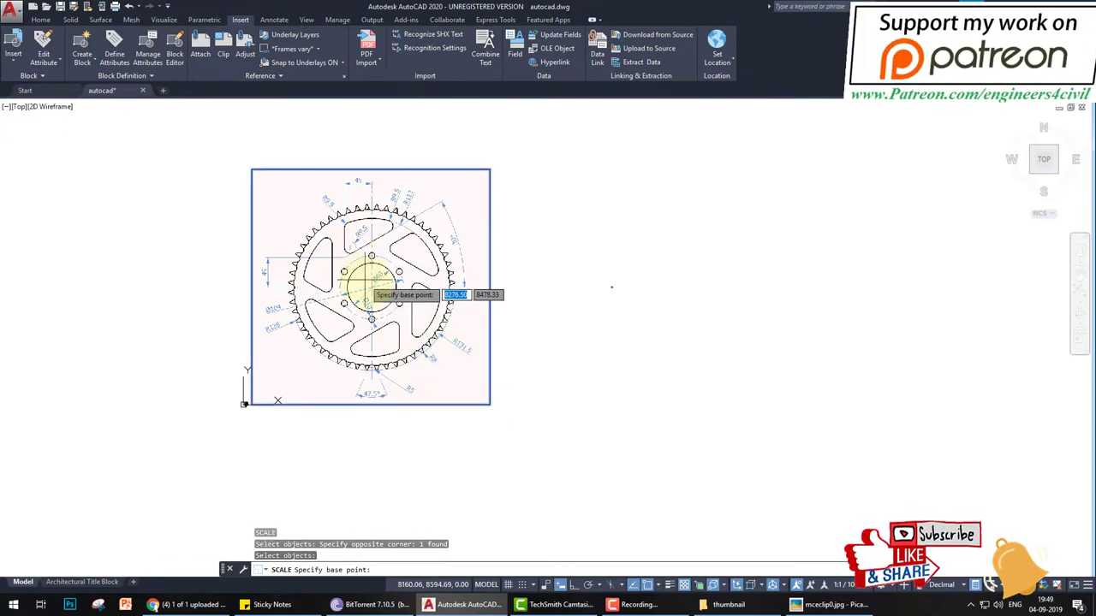
click(418, 320)
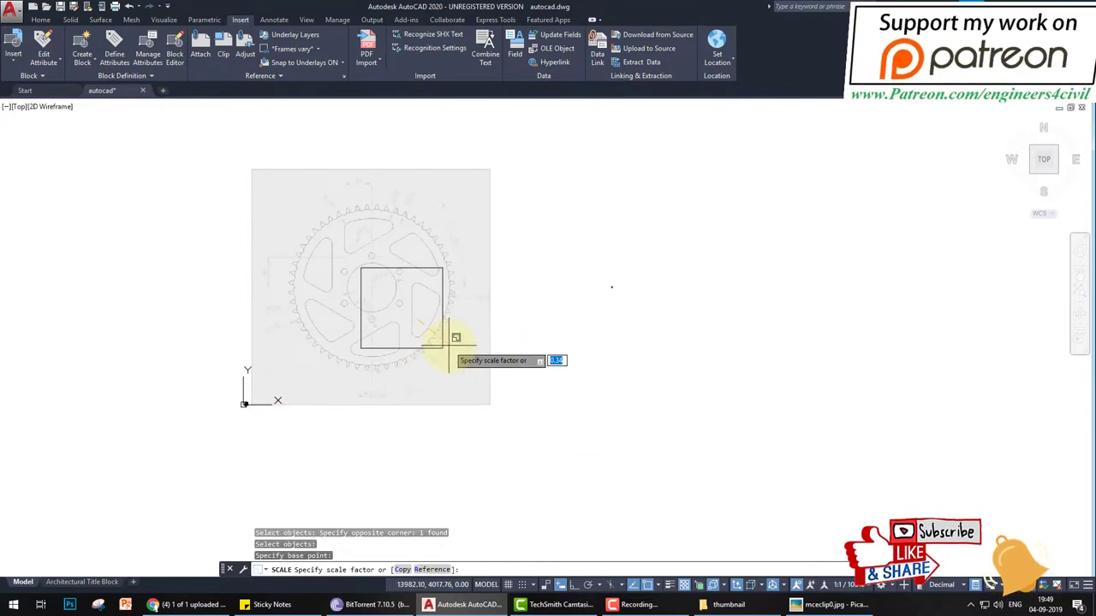
text(0.1)
key(Return)
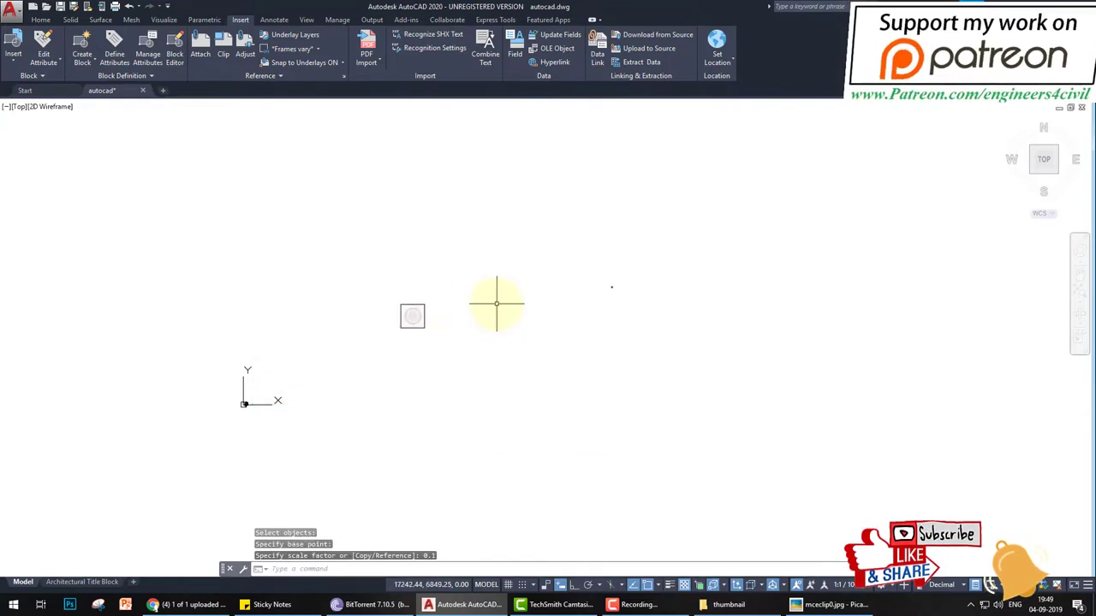
Move the distant diameter 80 circle by its centre to a spot just beside the reduced sprocket image
text(m)
key(Return)
click(648, 330)
click(597, 262)
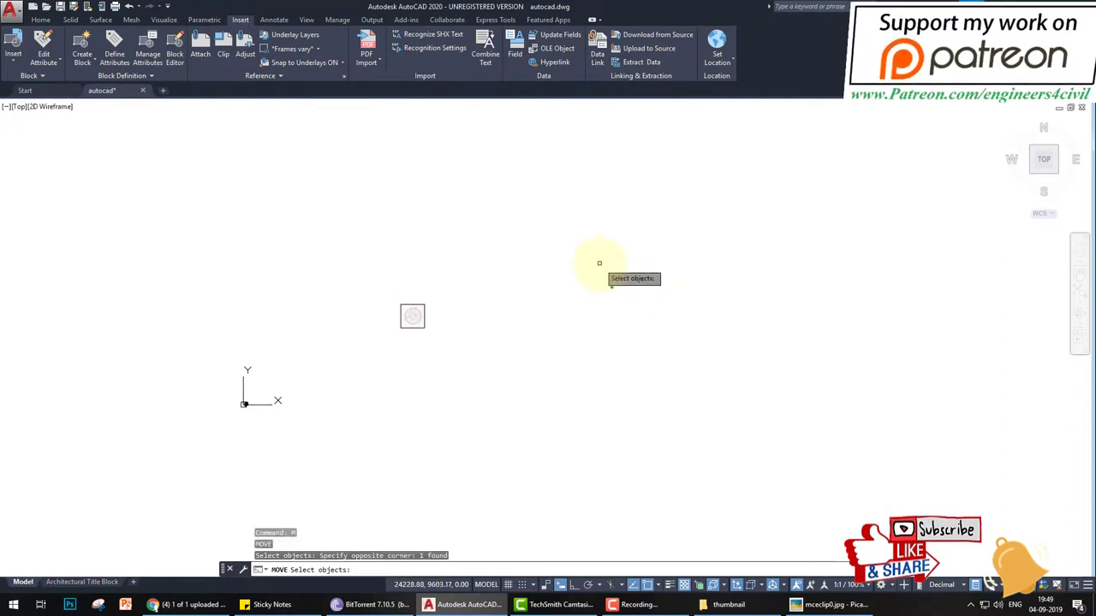
key(Return)
click(611, 288)
click(433, 314)
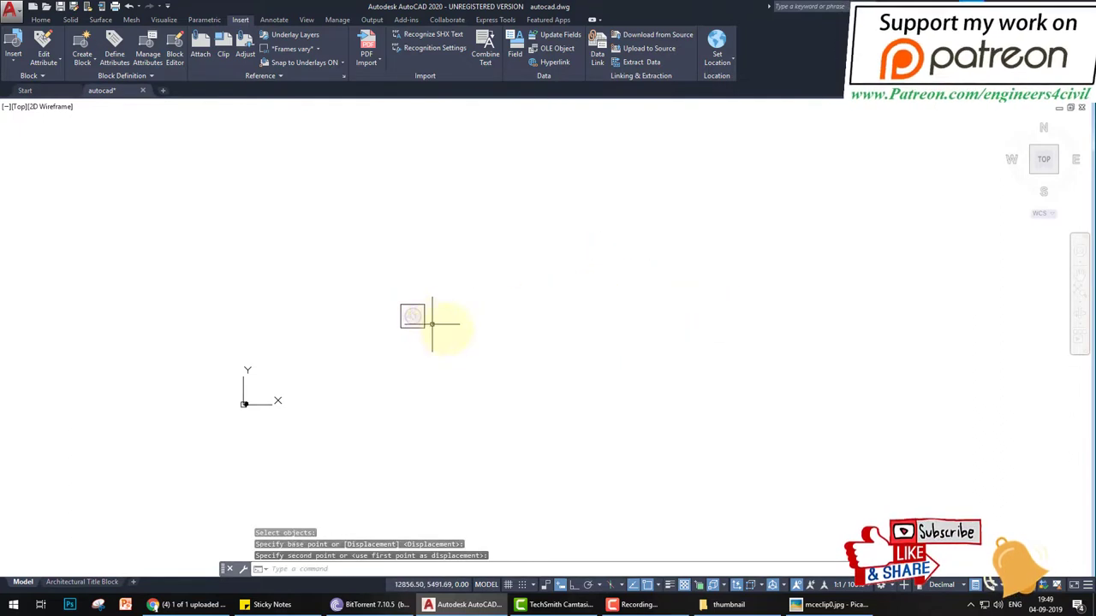
Move the circle farther from the image and upward, about level with the sprocket's centre
scroll(428, 323, up, 8)
middle_drag(356, 278, 423, 284)
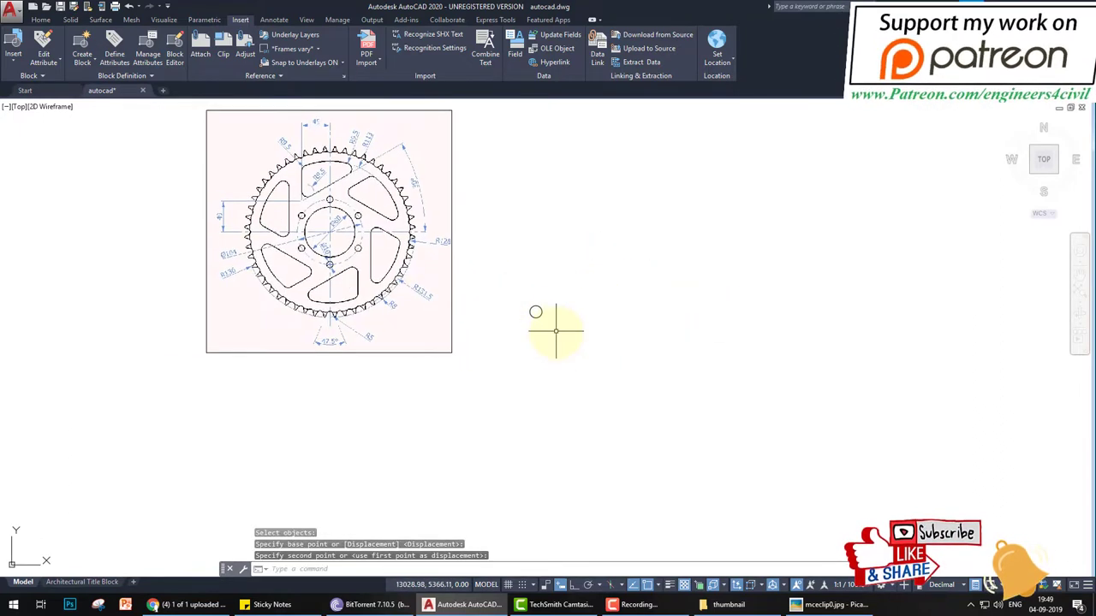
key(Return)
click(560, 342)
click(521, 286)
key(Return)
click(535, 312)
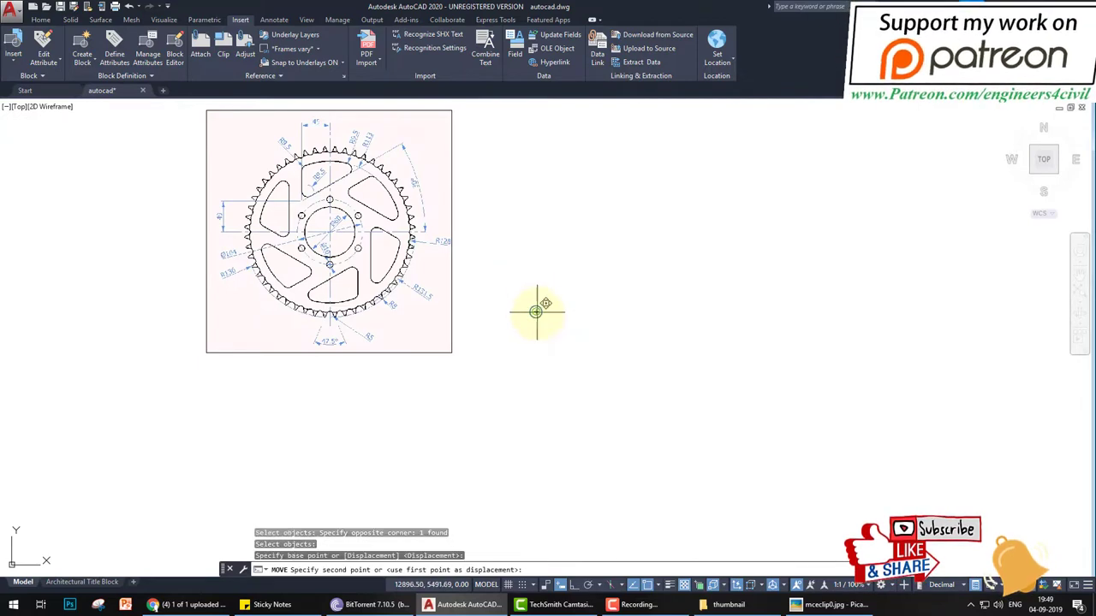
click(572, 236)
key(Escape)
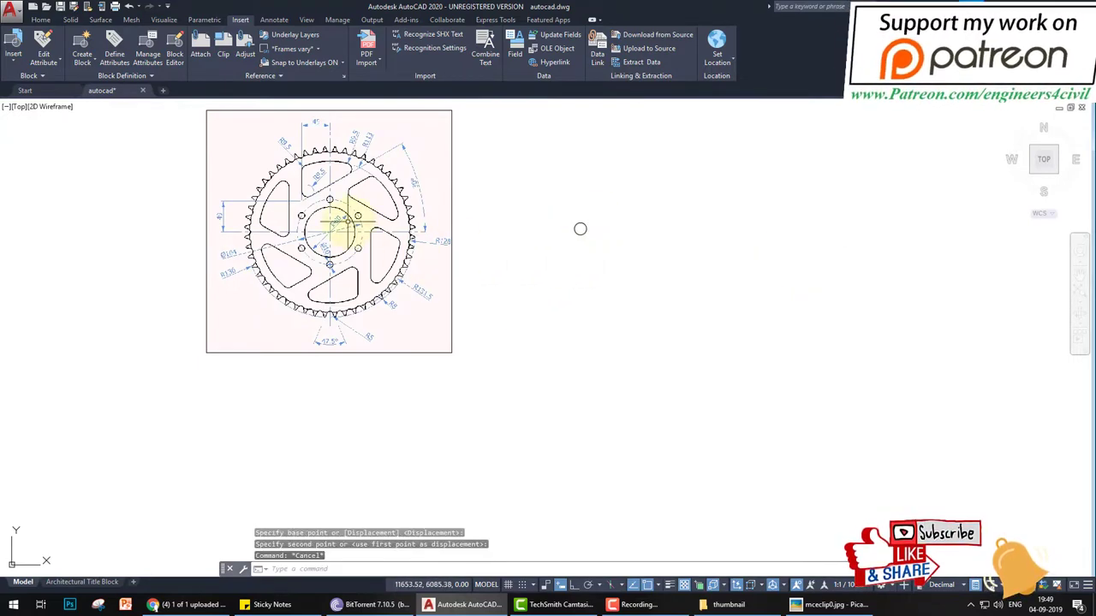
Draw a circle with a diameter of 104 concentric with the diameter 80 circle
scroll(334, 222, up, 4)
scroll(338, 229, down, 4)
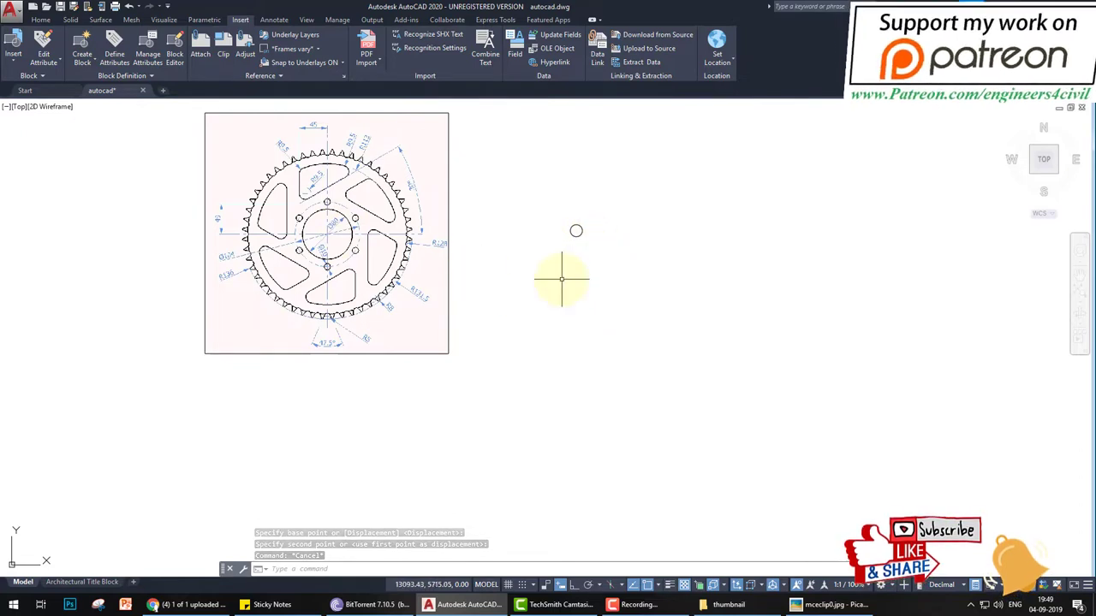
scroll(336, 248, up, 4)
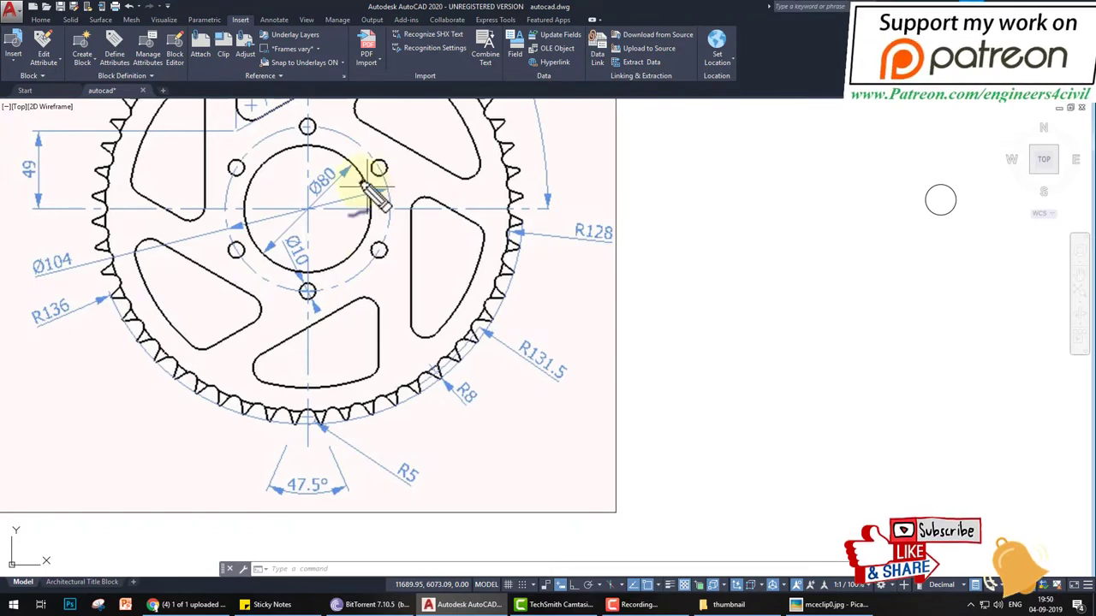
mouse_move(363, 171)
mouse_down()
mouse_move(395, 140)
mouse_move(399, 207)
mouse_move(433, 184)
mouse_move(414, 215)
mouse_move(258, 247)
mouse_move(333, 244)
mouse_up()
scroll(334, 244, down, 4)
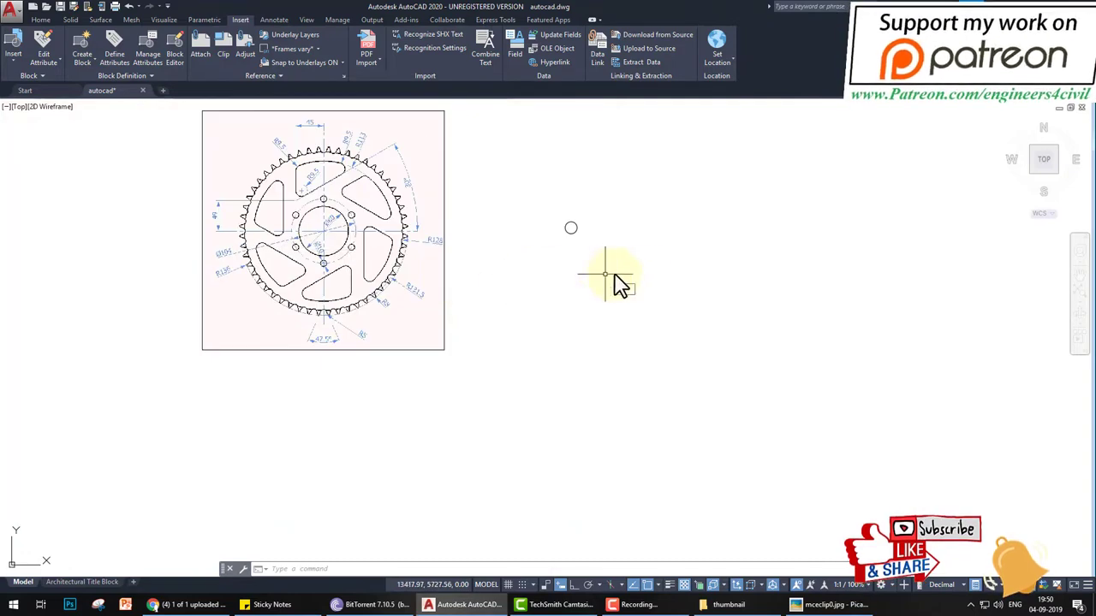
text(c)
key(Return)
scroll(563, 220, up, 4)
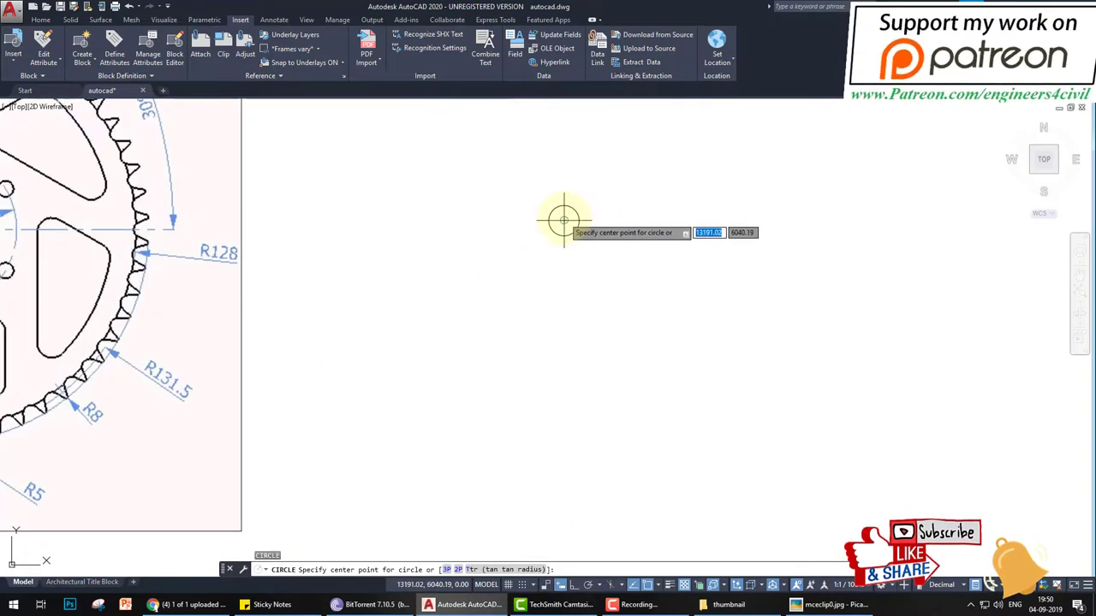
click(563, 220)
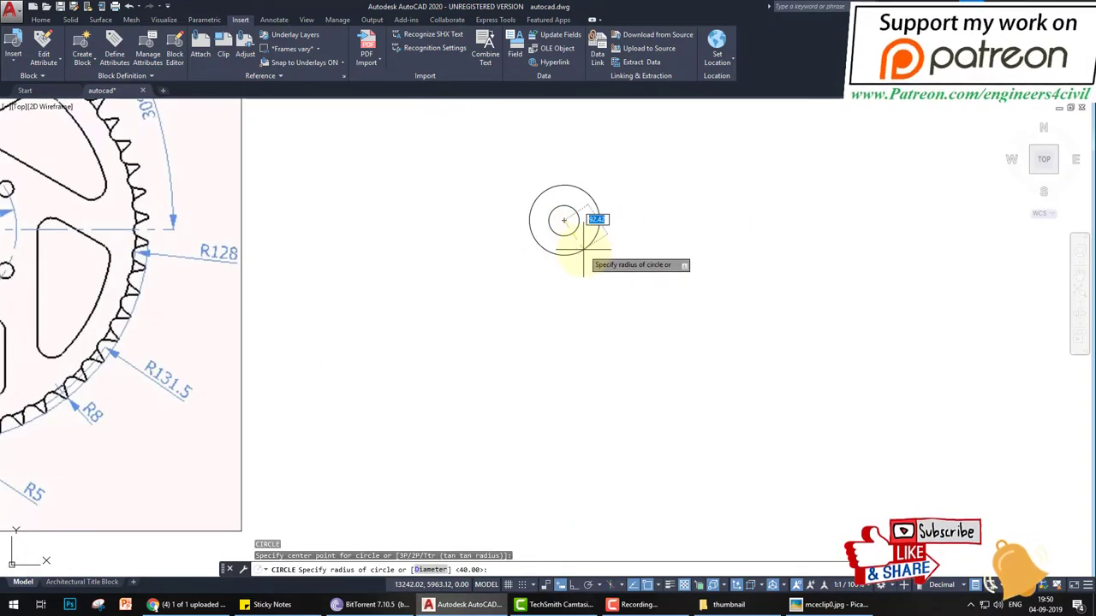
text(d)
key(Return)
text(104)
key(Return)
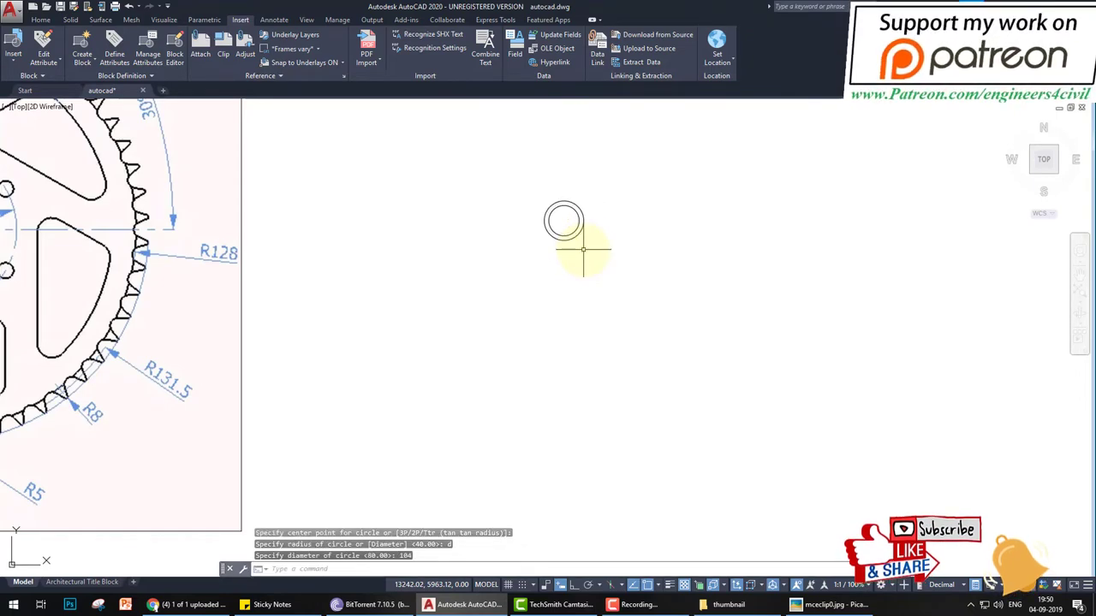
Scale the sprocket reference image by a factor of 0.5 about a point near its centre
scroll(528, 285, down, 2)
scroll(420, 304, down, 3)
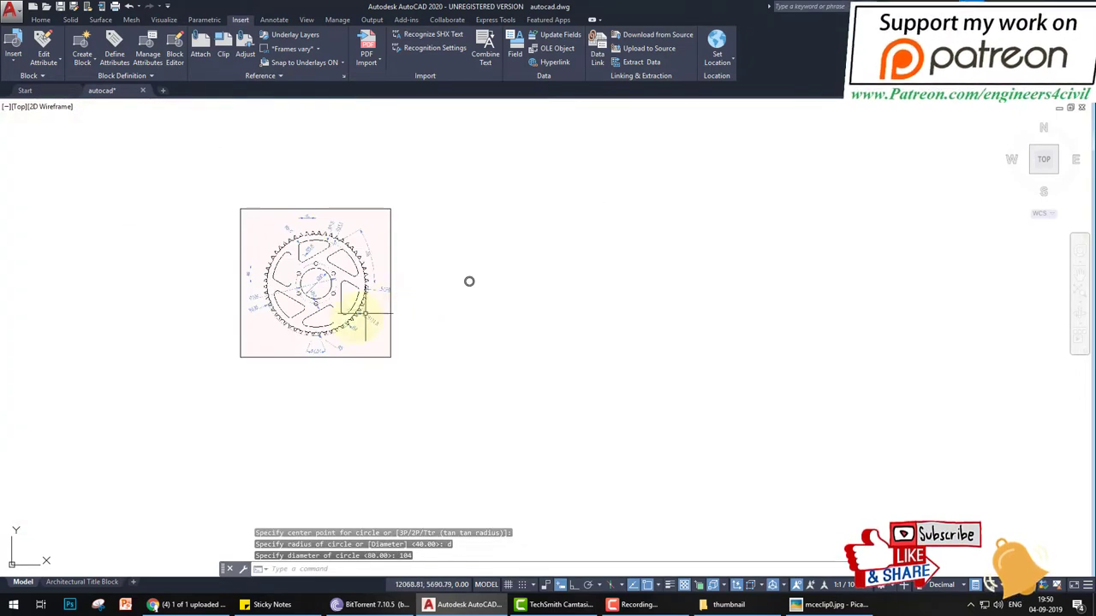
text(sc)
key(Return)
click(320, 386)
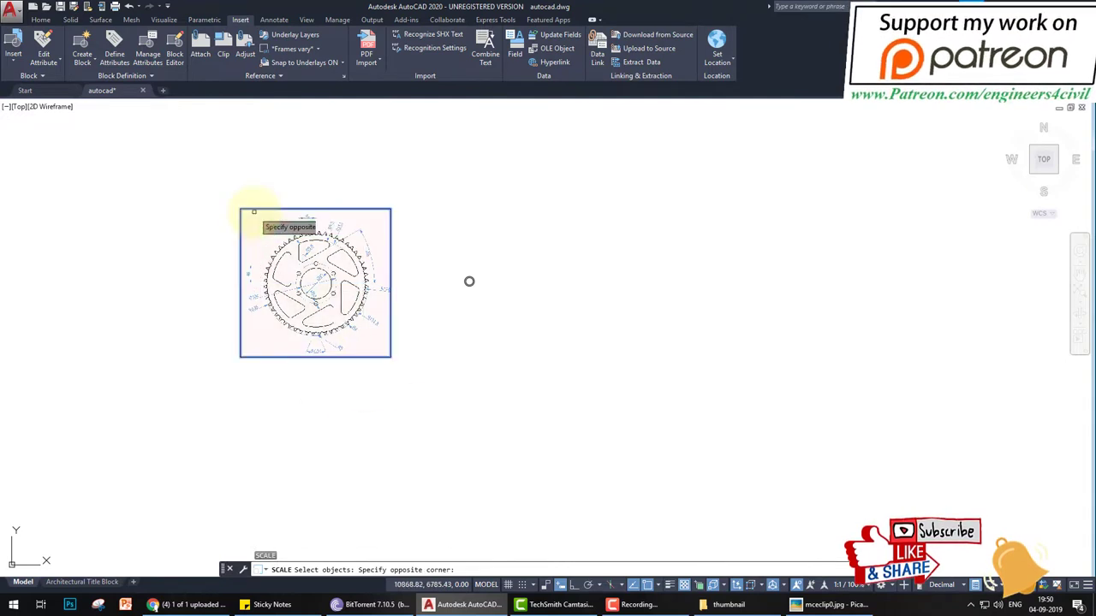
click(243, 210)
key(Return)
click(316, 290)
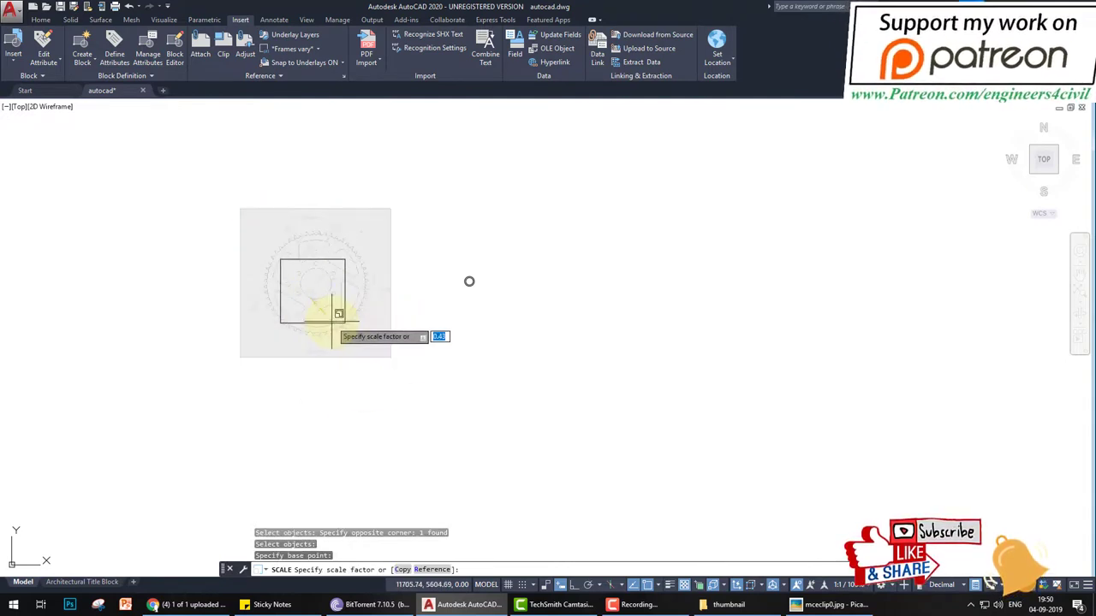
key(Return)
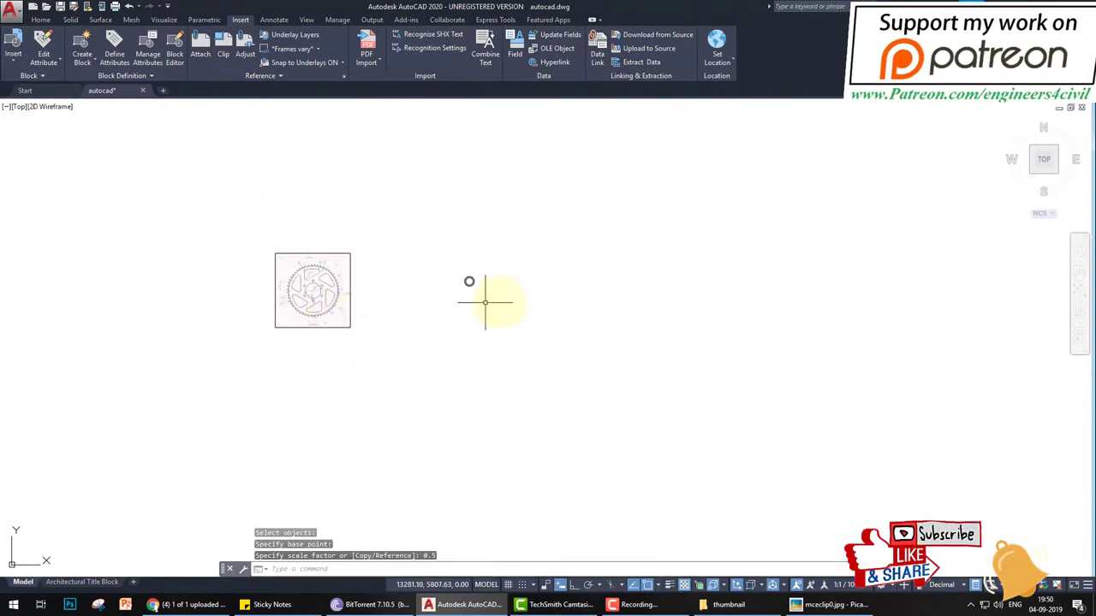
Move the two concentric circles together by their centre, closer to the halved reference image
key(Return)
click(499, 321)
click(464, 246)
key(Return)
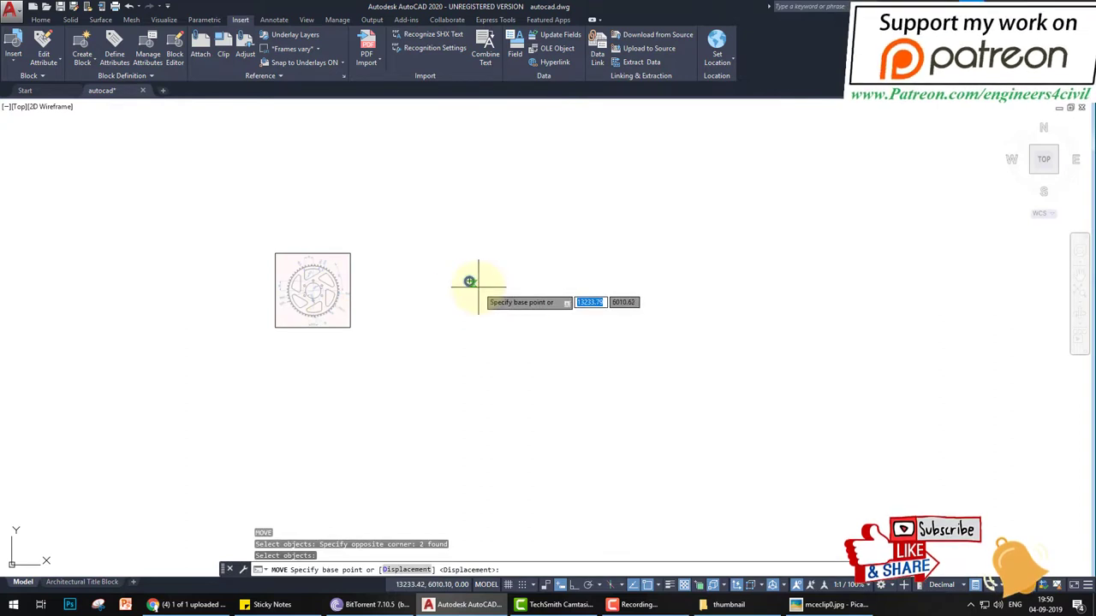
click(469, 282)
click(381, 286)
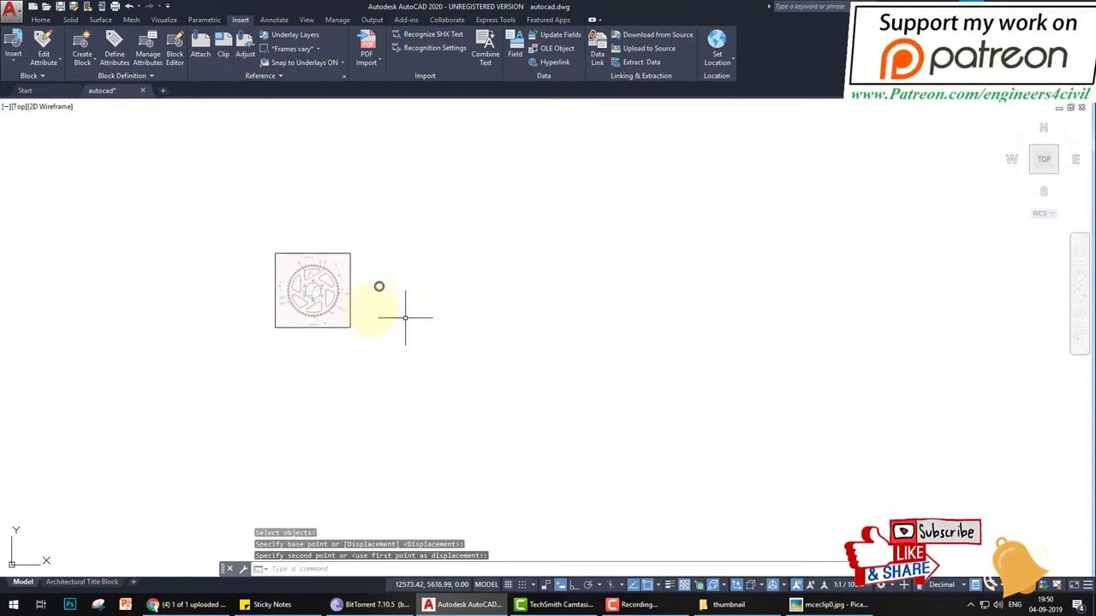
Draw a bolt-hole circle with a diameter of 10 centred on the top quadrant of the diameter 104 circle
scroll(347, 291, up, 5)
middle_drag(372, 308, 381, 287)
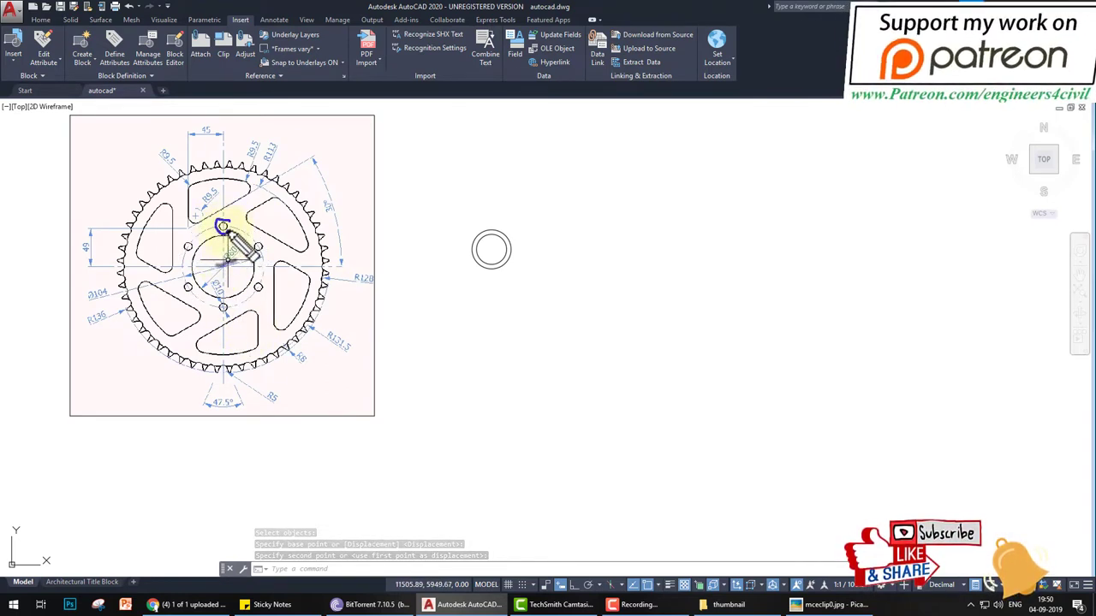
key(Escape)
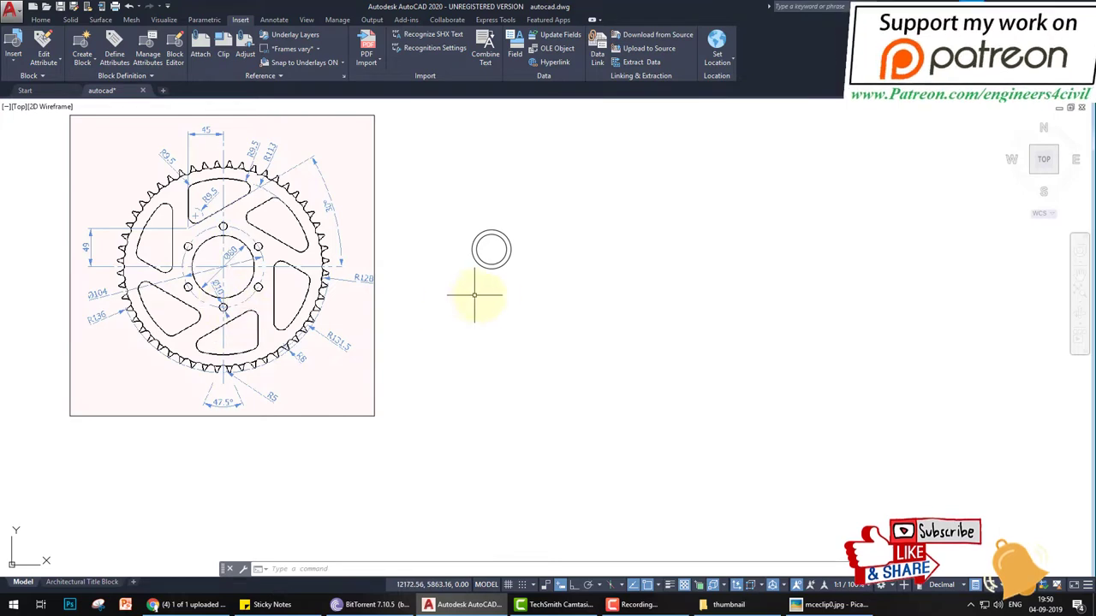
key(Return)
scroll(484, 237, up, 3)
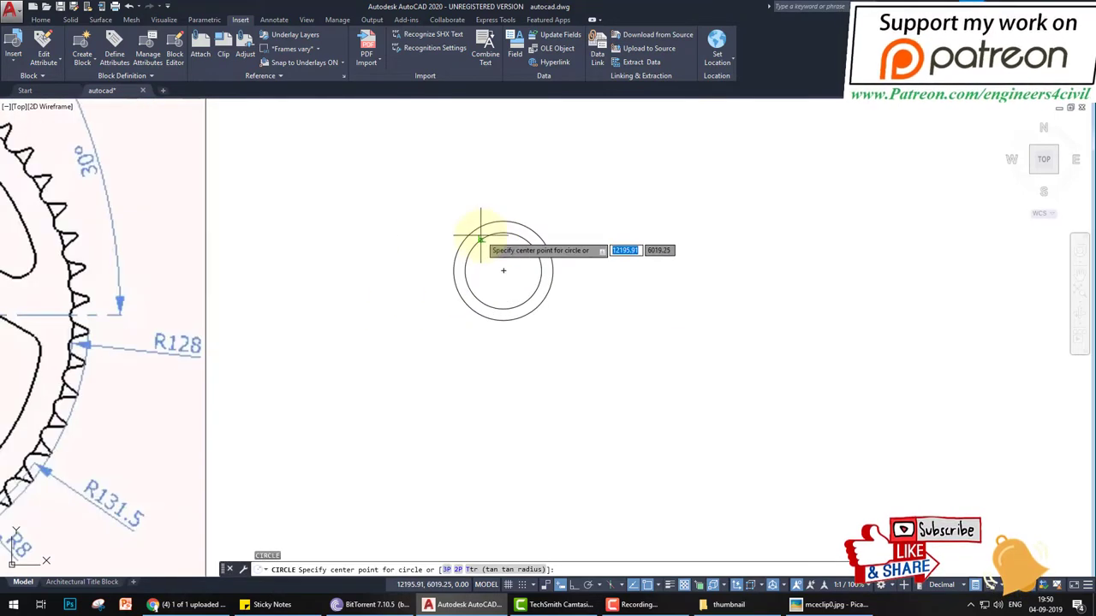
scroll(488, 244, down, 1)
scroll(496, 256, up, 3)
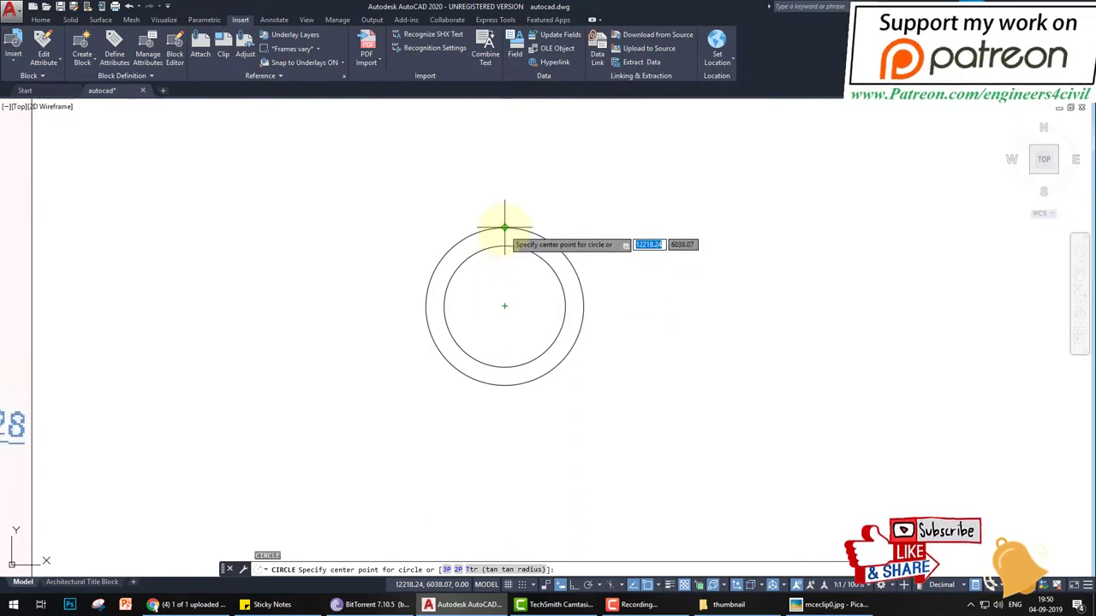
click(504, 228)
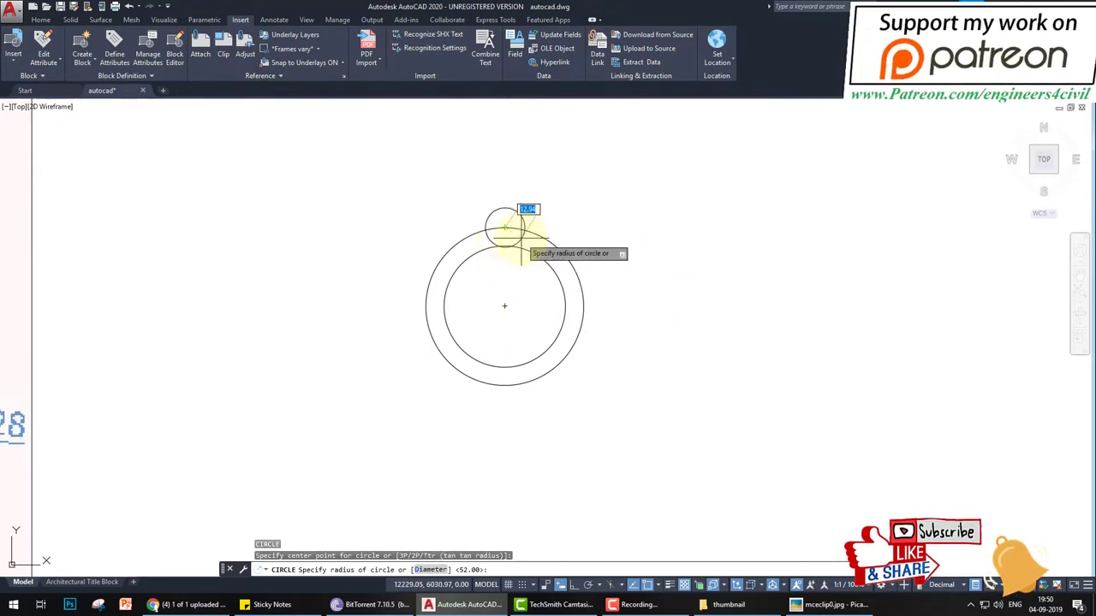
text(d)
key(Return)
text(1)
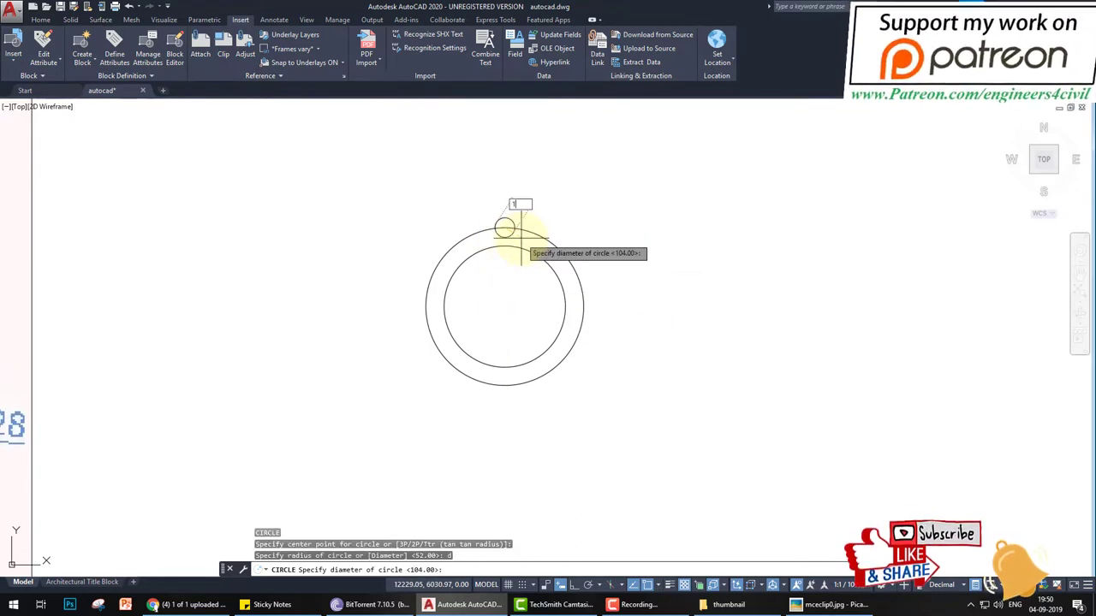
text(0)
key(Return)
Create a polar array of 6 bolt-hole circles around the common centre of the concentric circles
text(a)
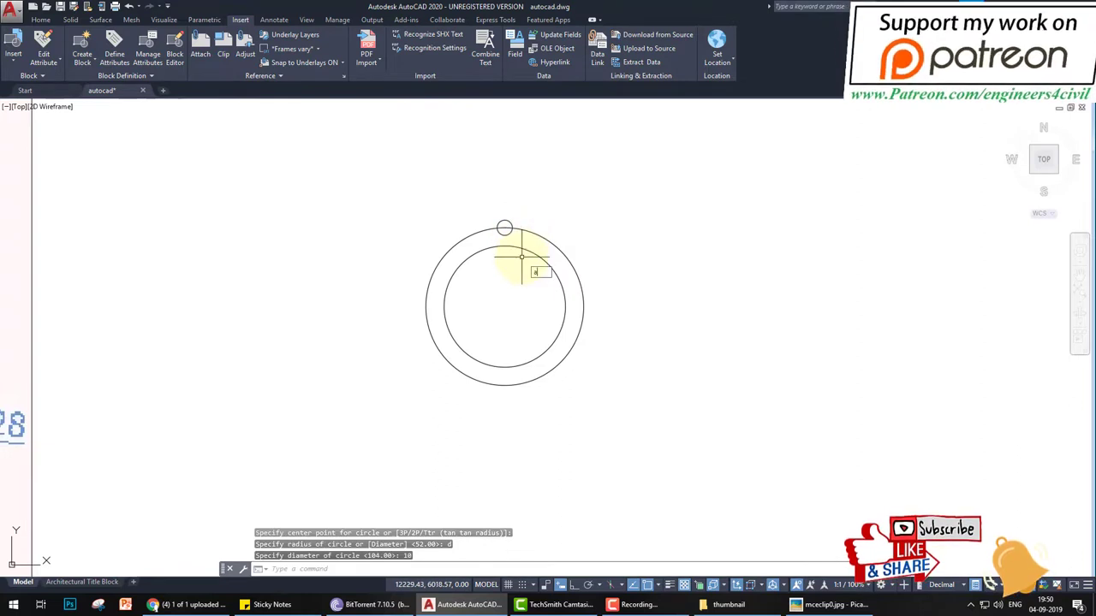
text(r)
key(Return)
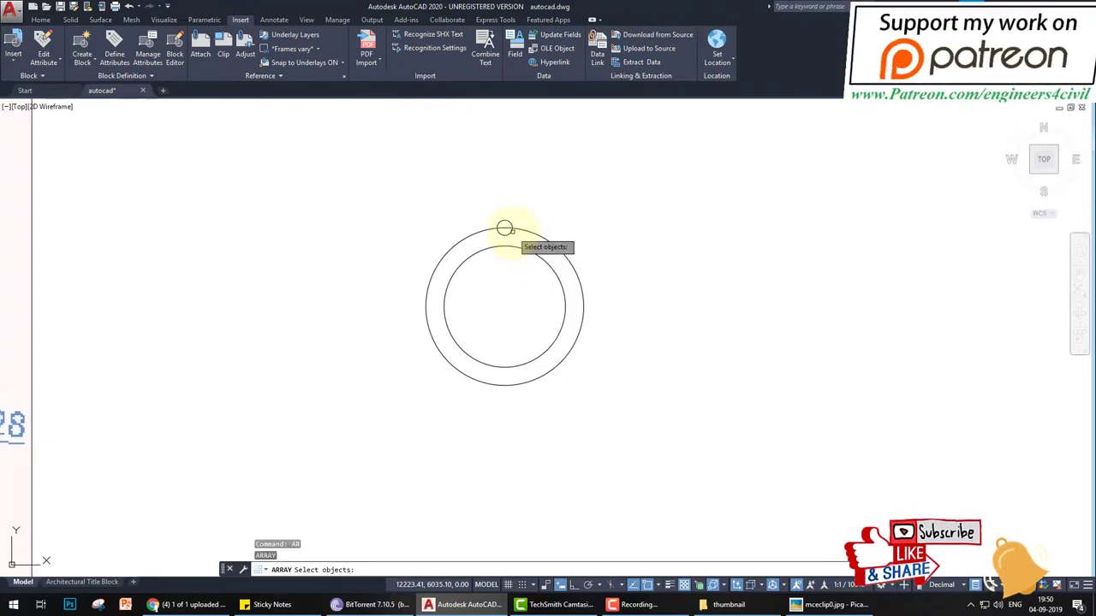
click(505, 228)
key(Return)
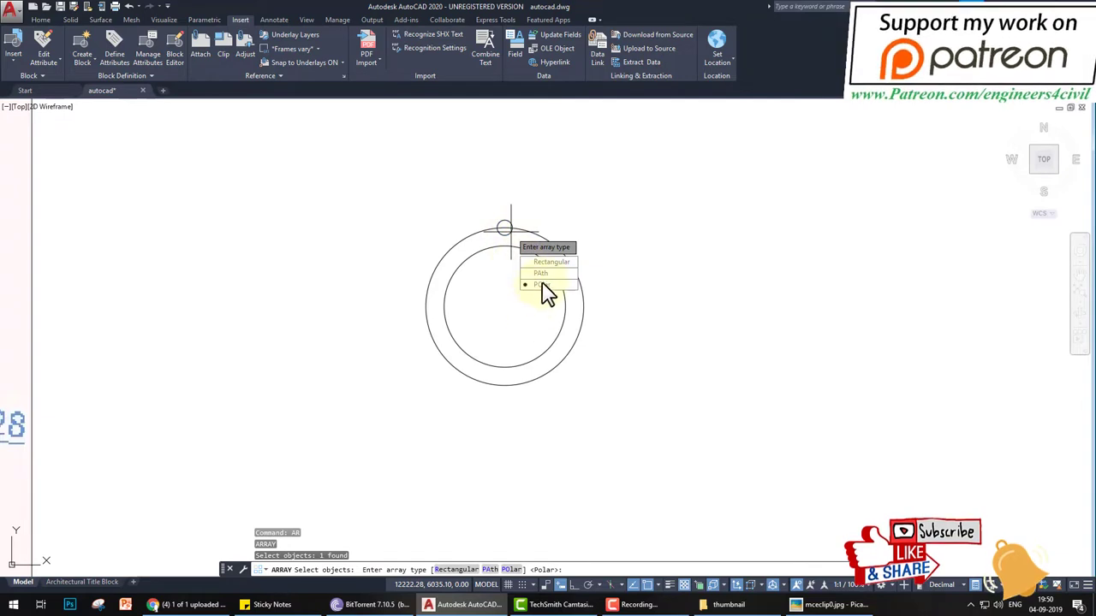
click(543, 286)
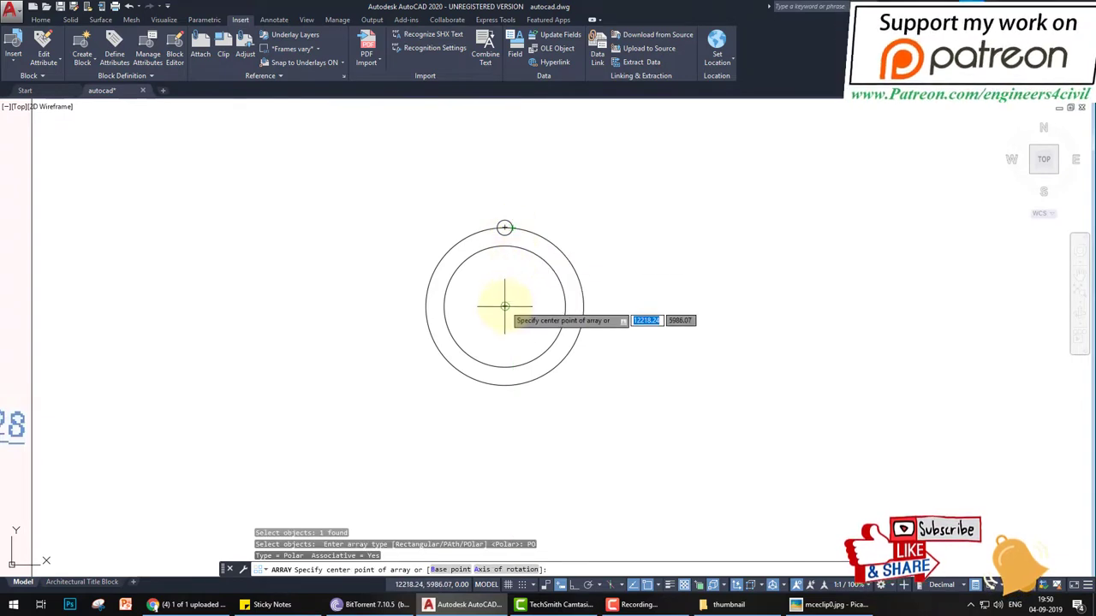
click(504, 307)
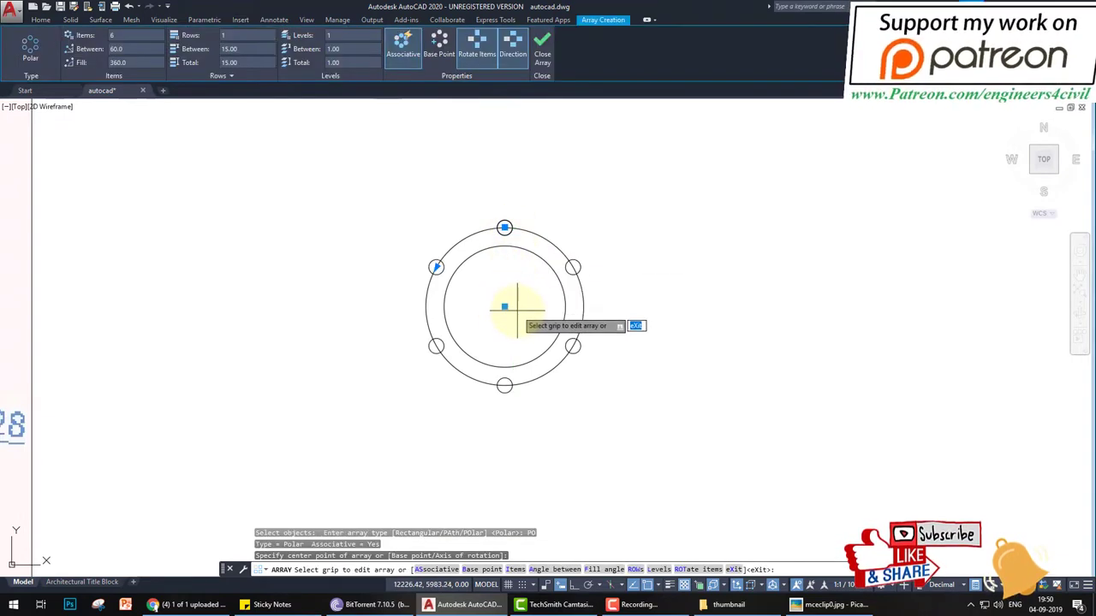
key(Down)
click(556, 364)
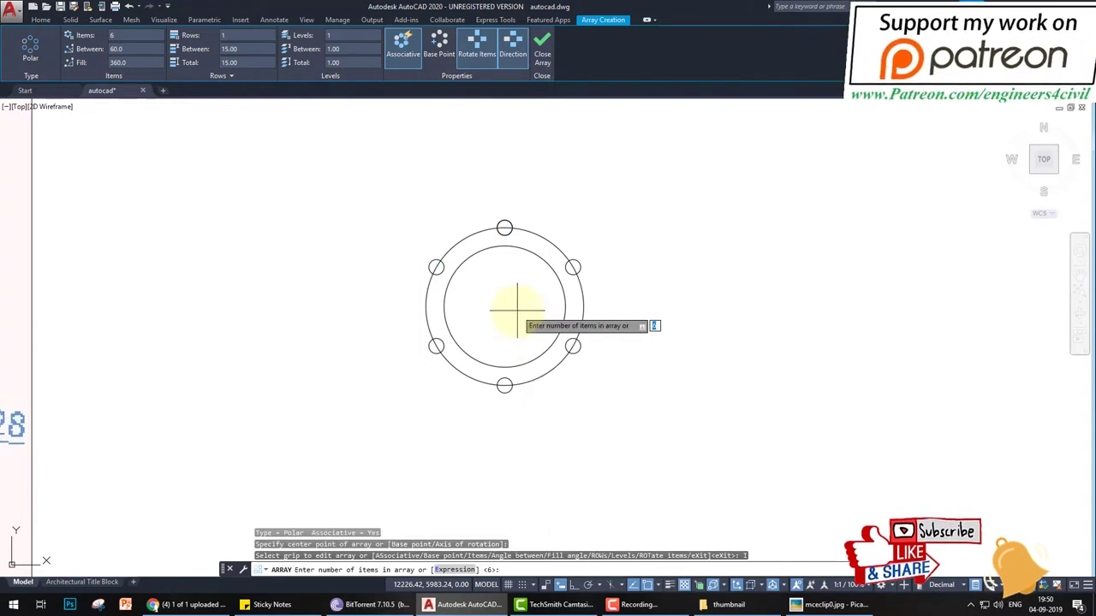
key(Return)
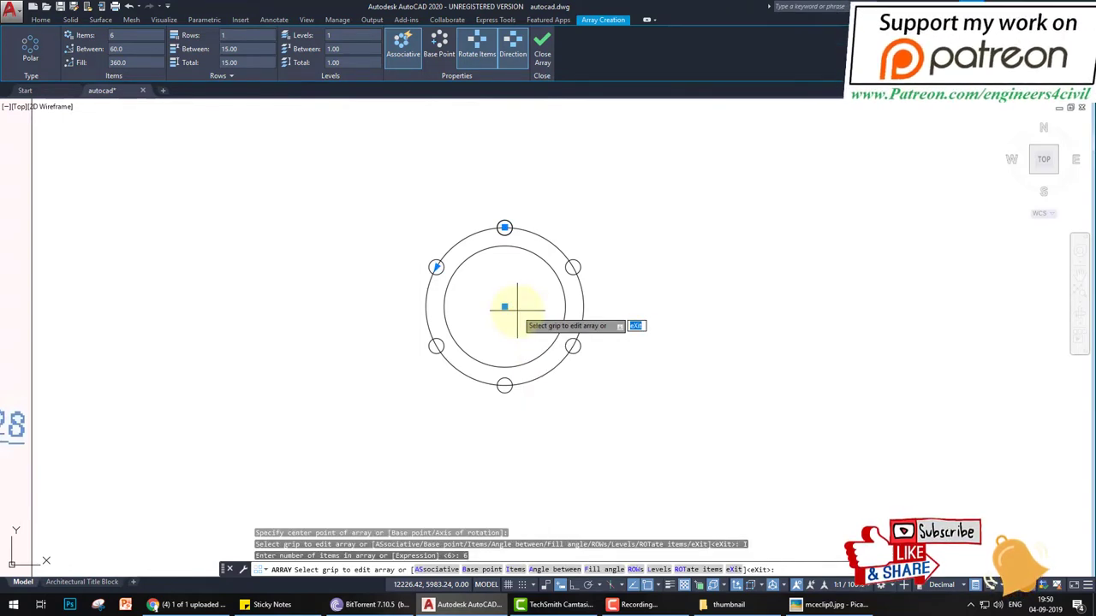
key(Return)
Draw a circle with a radius of 113 concentric with the existing circles, following the R113 dimension in the reference image
scroll(522, 308, down, 4)
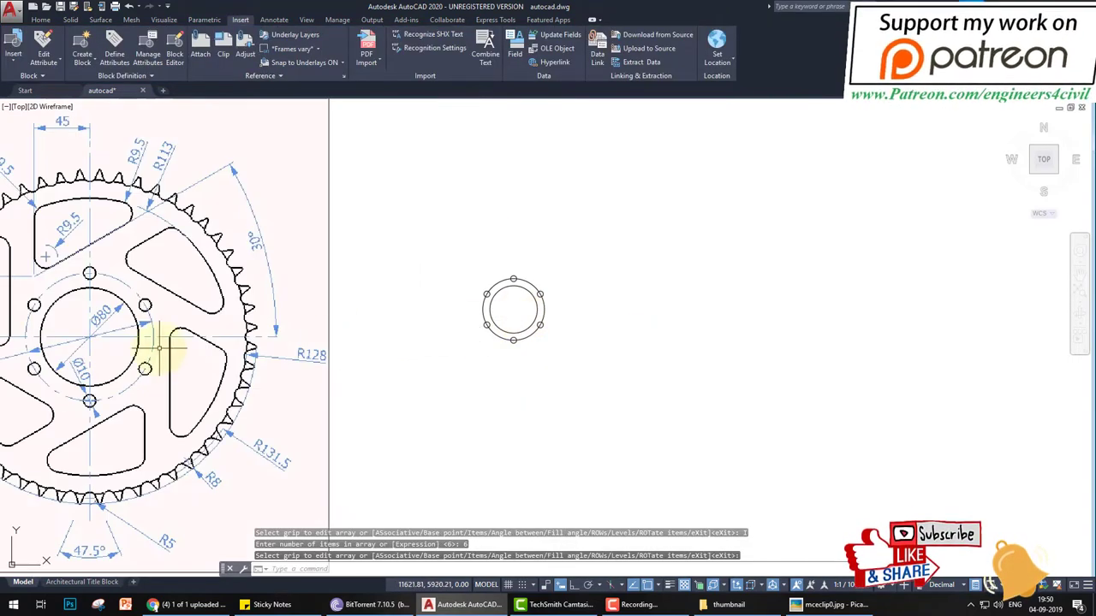
middle_drag(159, 347, 217, 305)
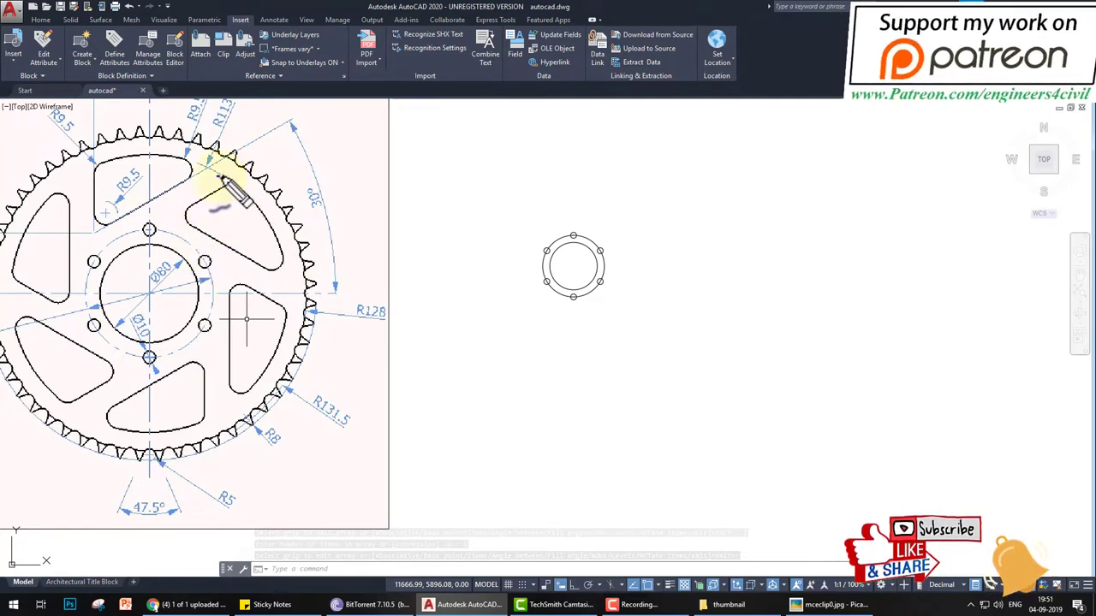
drag(221, 177, 308, 147)
drag(199, 103, 245, 118)
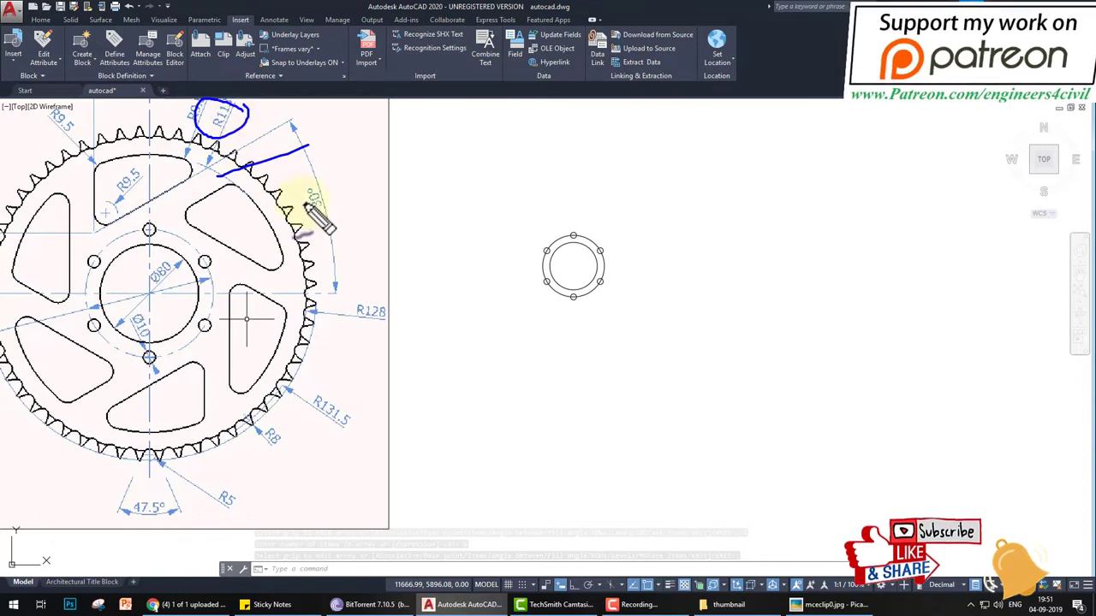
key(Escape)
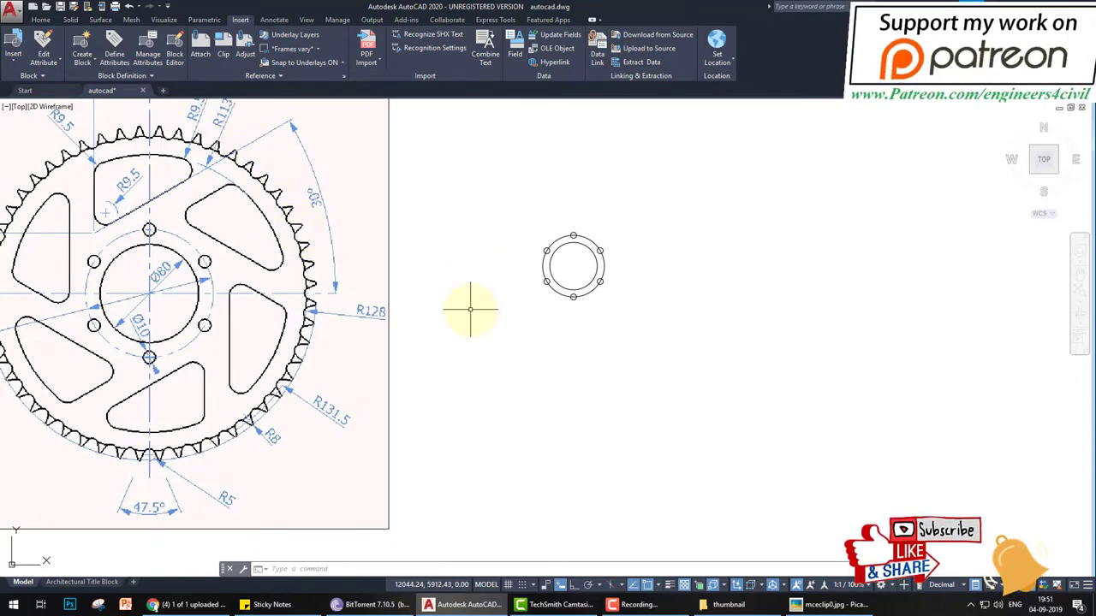
key(Return)
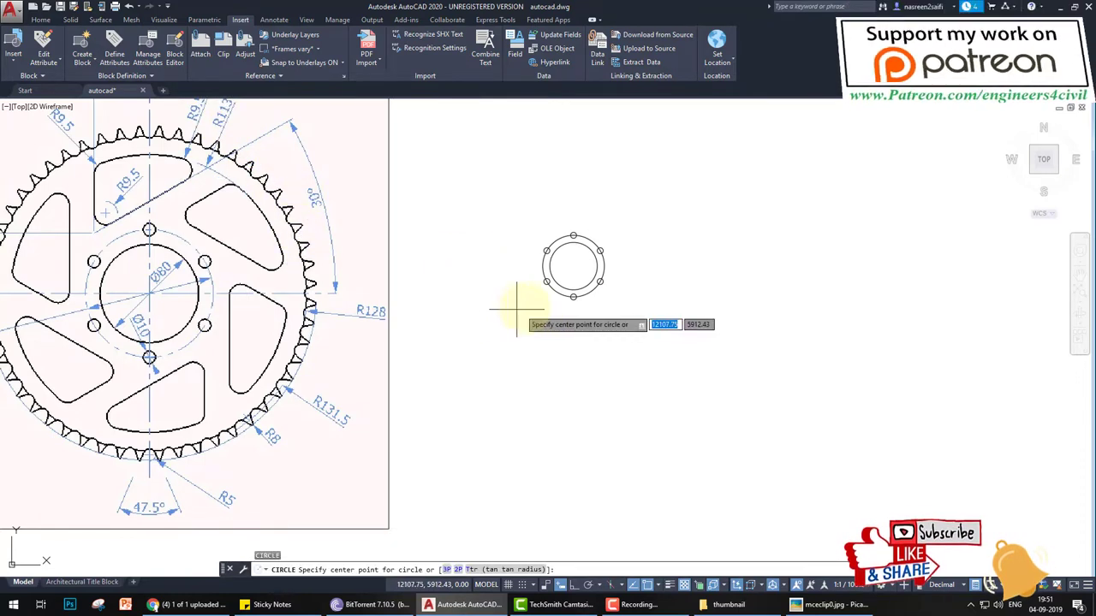
click(574, 266)
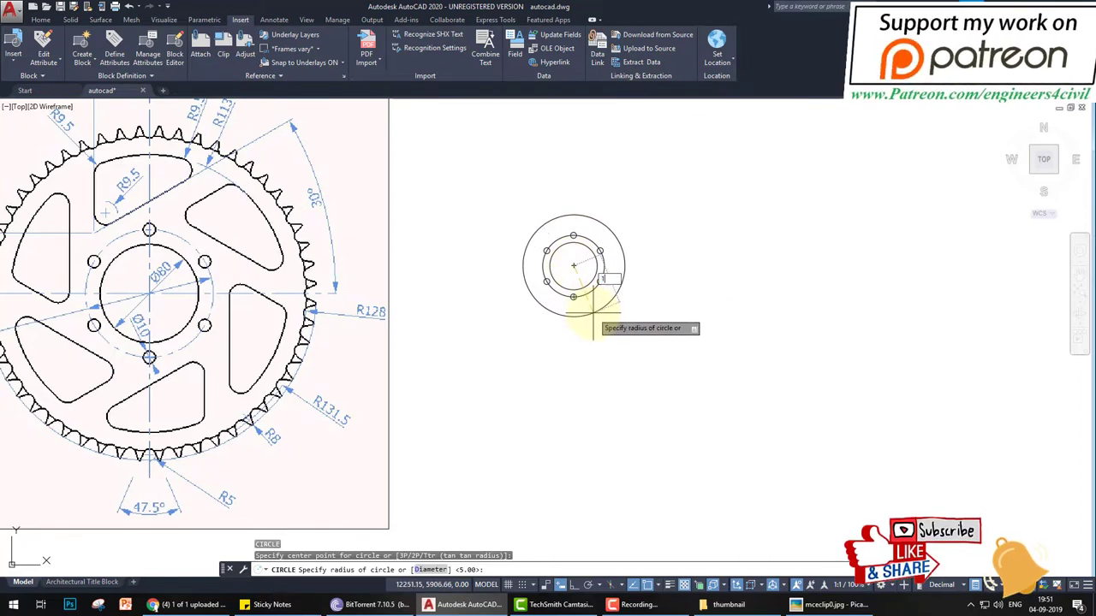
key(Return)
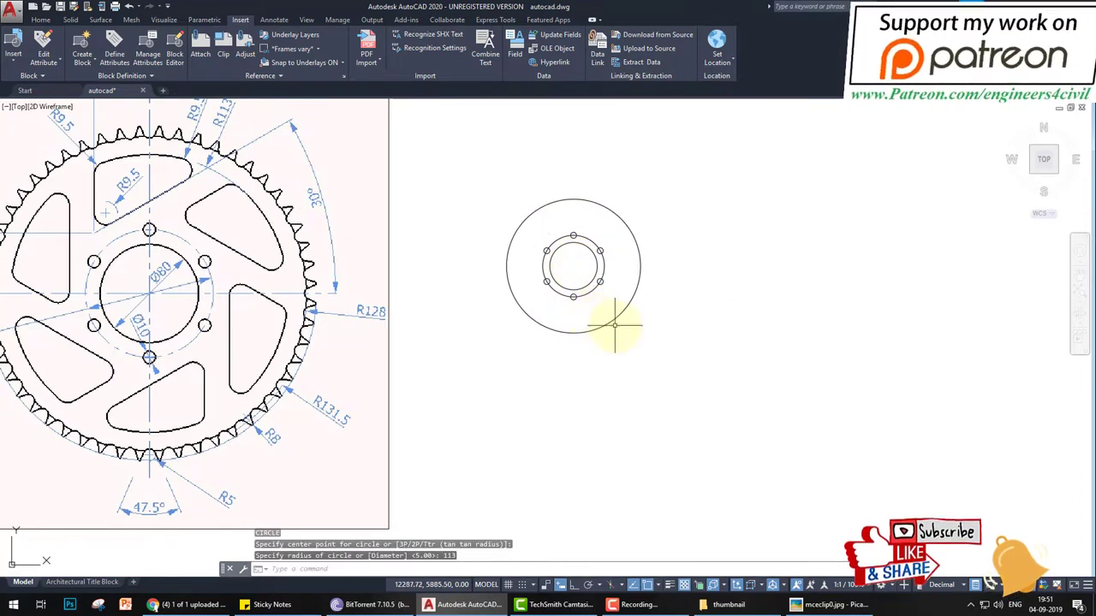
text(l)
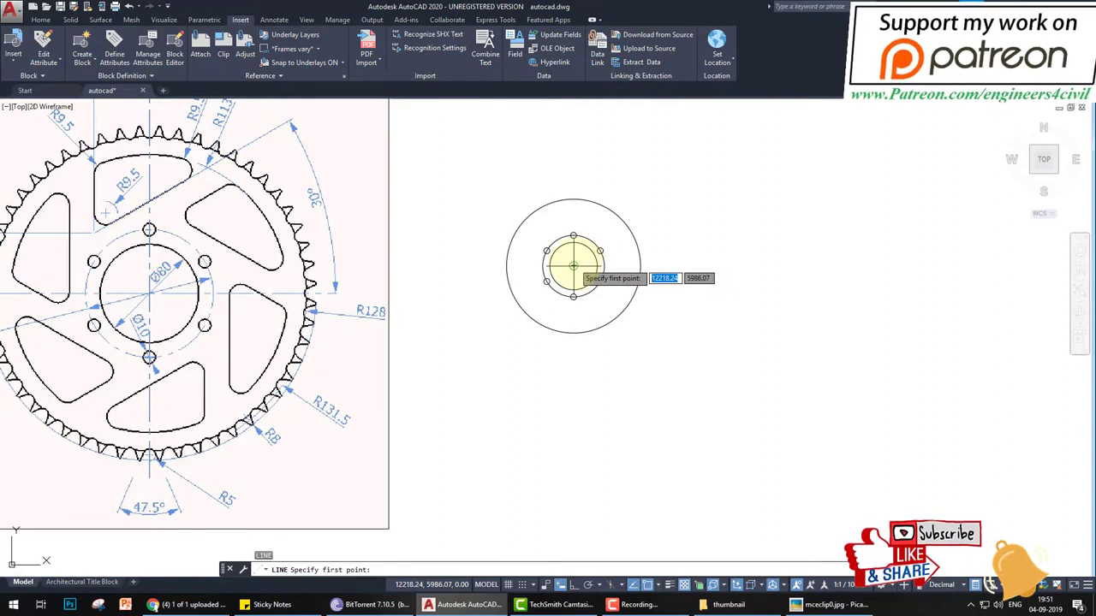
key(Return)
click(695, 265)
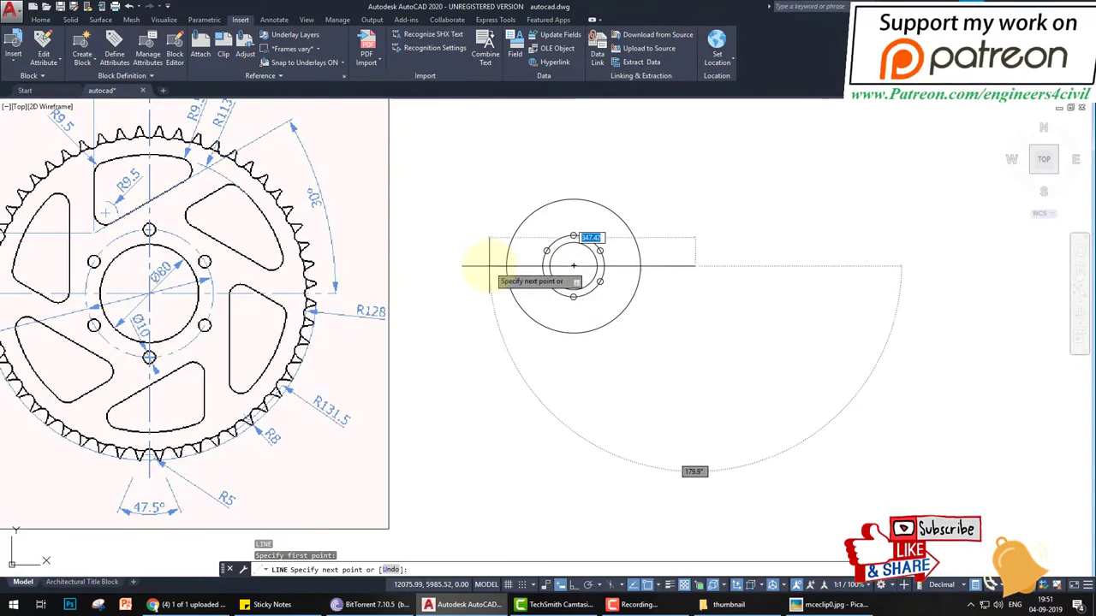
key(Escape)
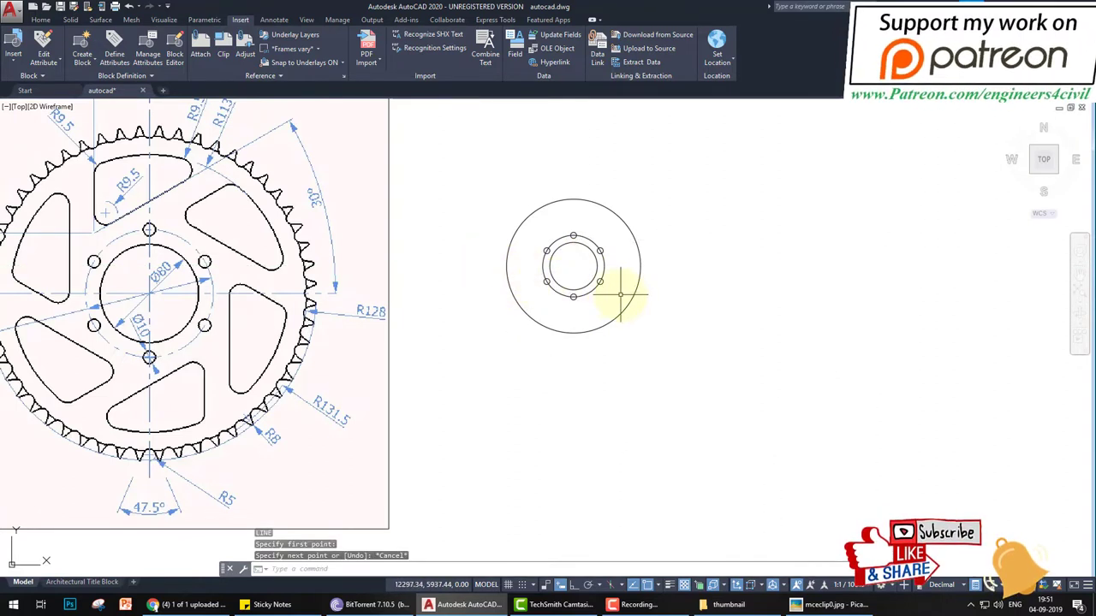
Draw a horizontal centreline through the circles' centre with Ortho on, extending beyond both sides of the radius 113 circle
key(Return)
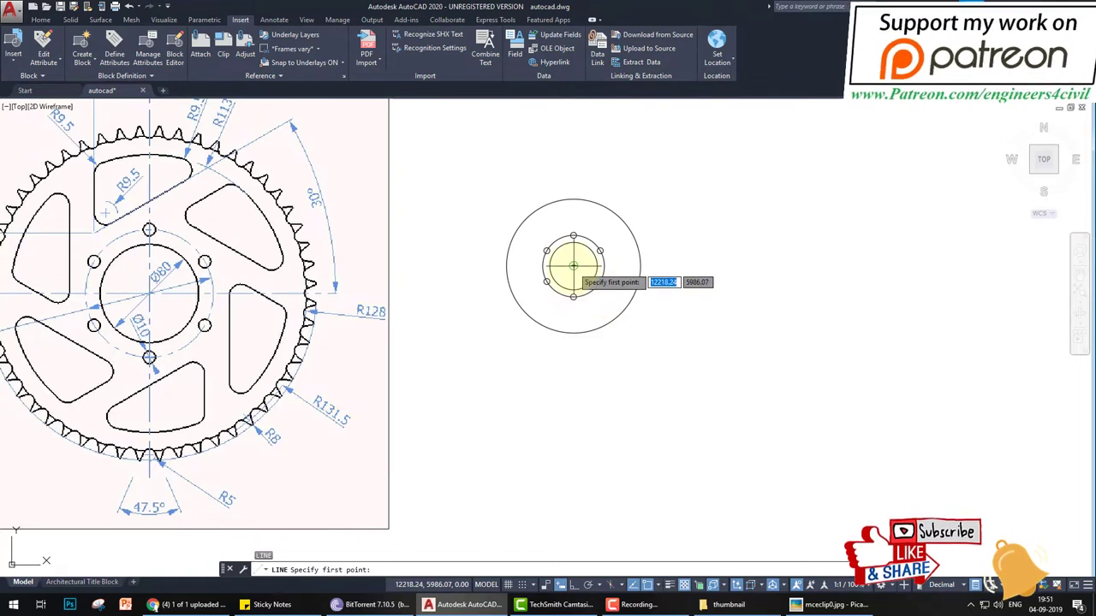
scroll(572, 266, up, 3)
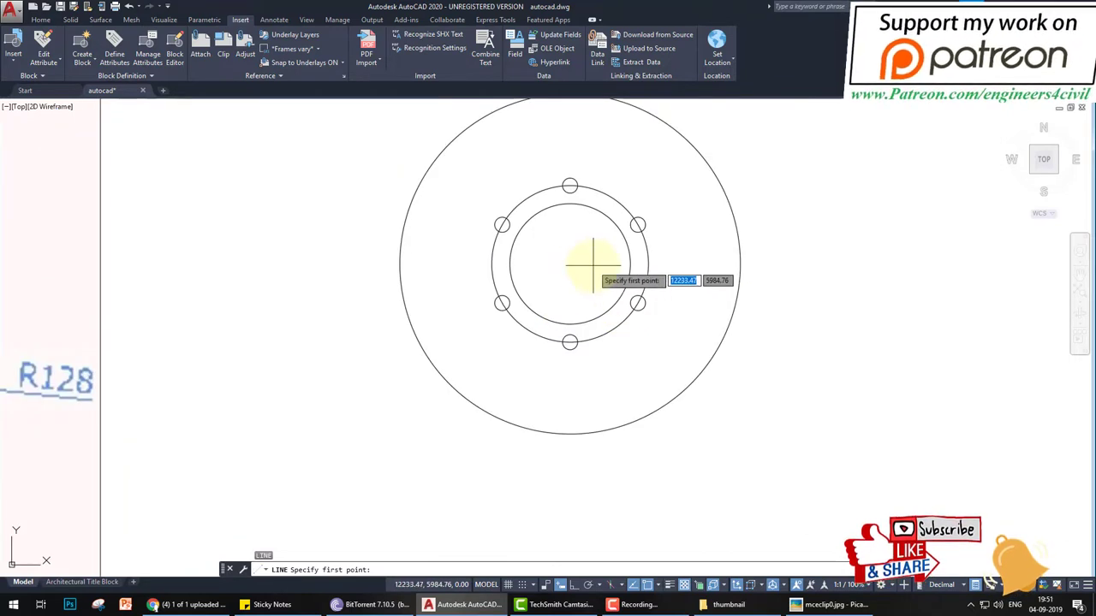
mouse_move(570, 263)
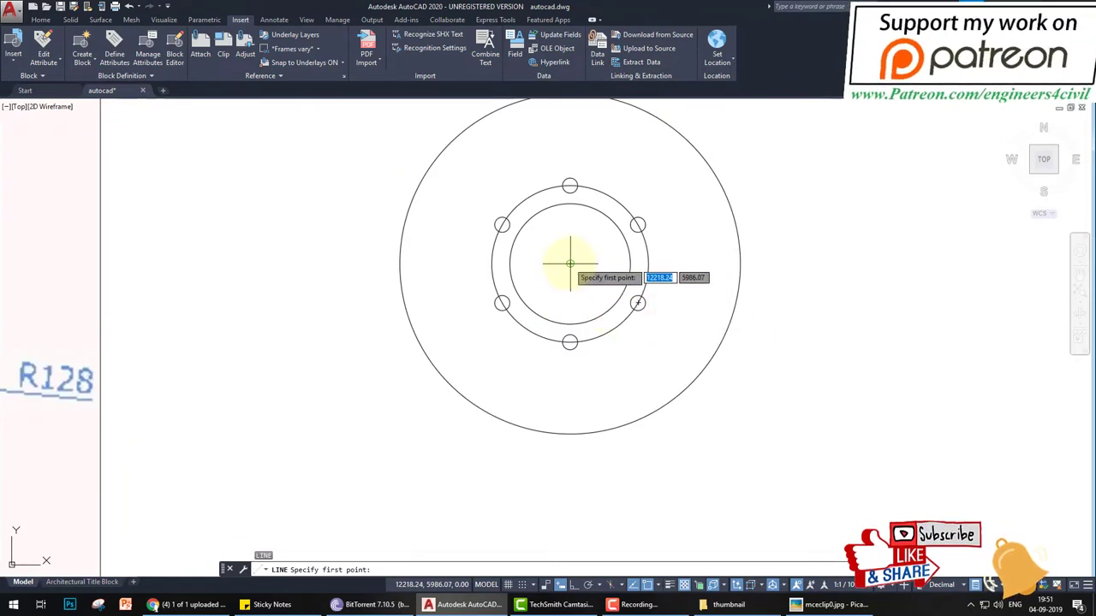
click(775, 263)
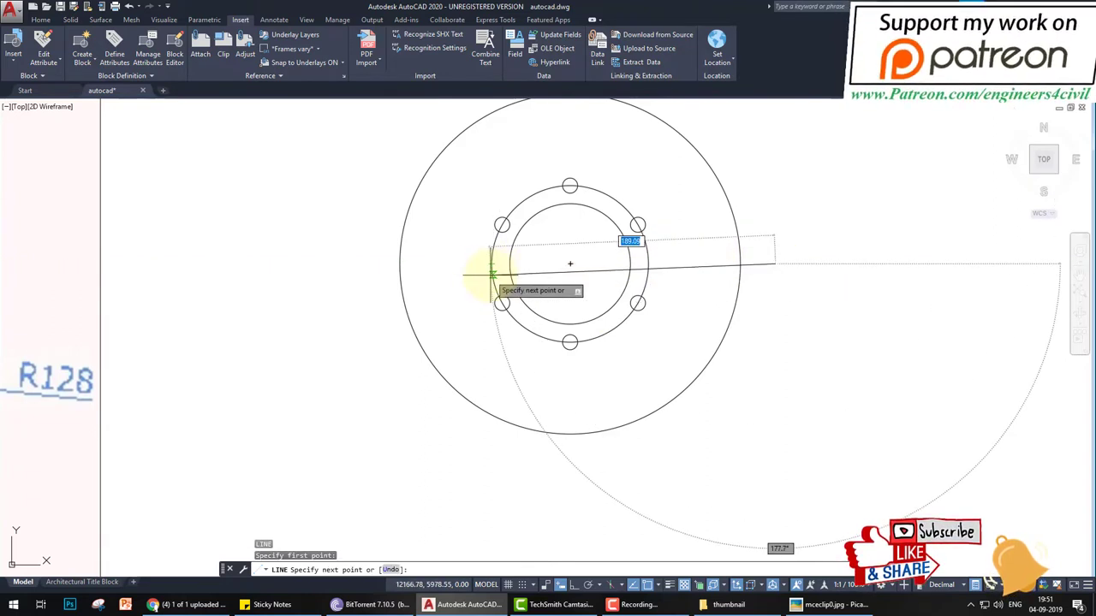
key(F8)
click(323, 281)
key(Return)
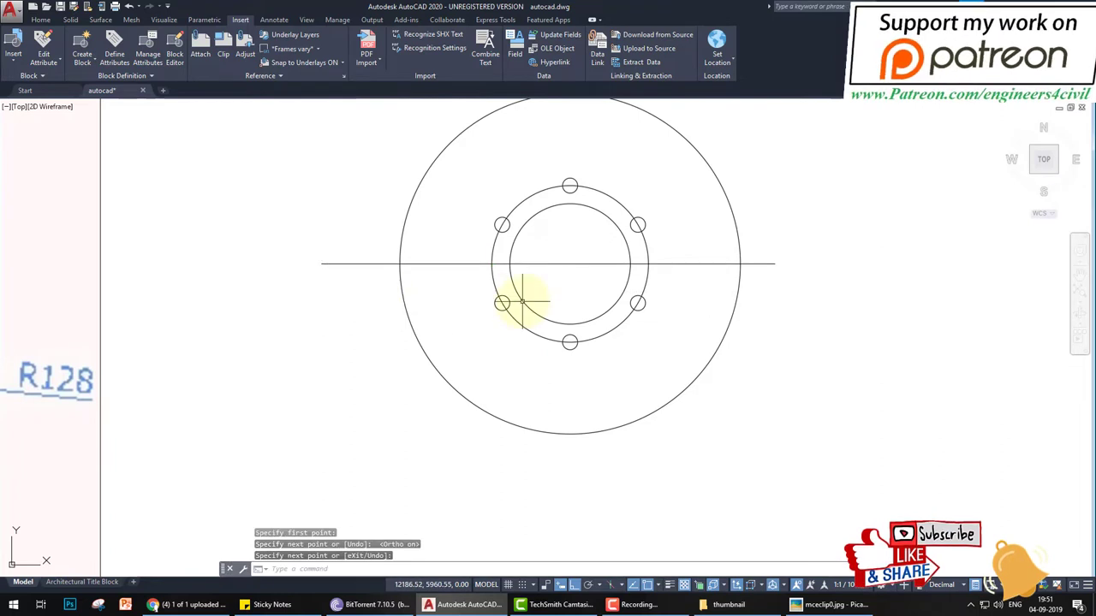
Draw a vertical centreline through the circles' centre, extending above and below the radius 113 circle
key(Return)
scroll(570, 264, down, 3)
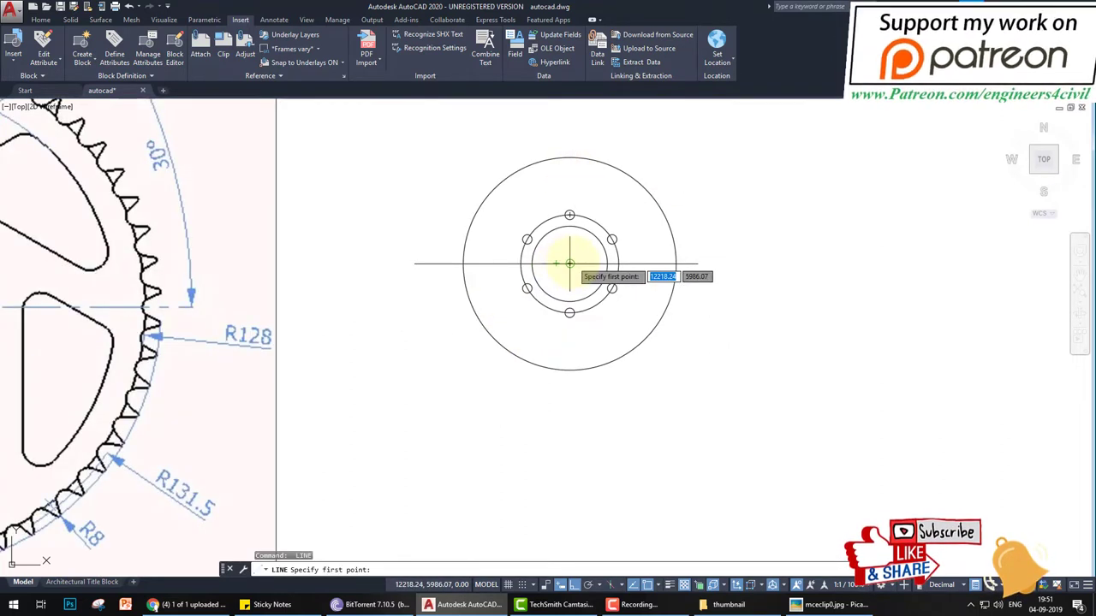
click(569, 141)
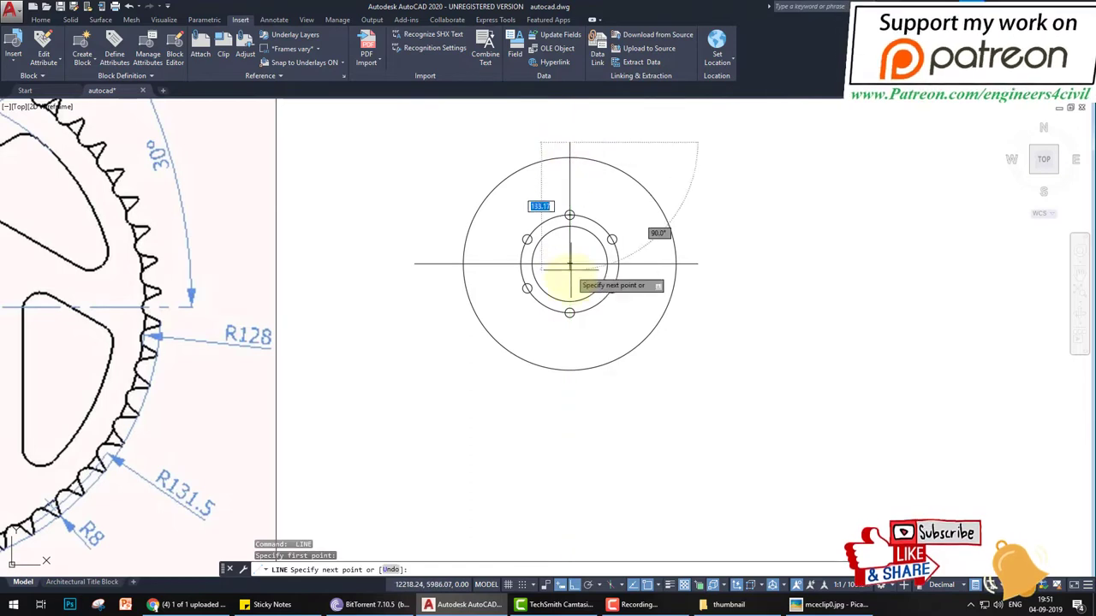
key(Escape)
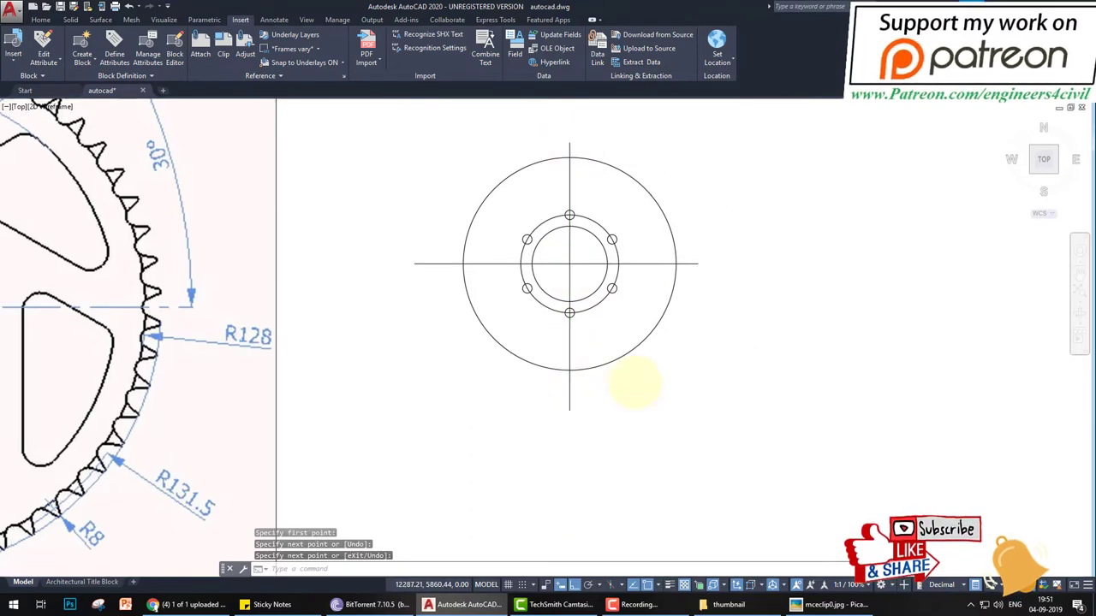
Offset the vertical centreline to the left and the horizontal centreline upward, each by a distance of 49
scroll(553, 362, down, 3)
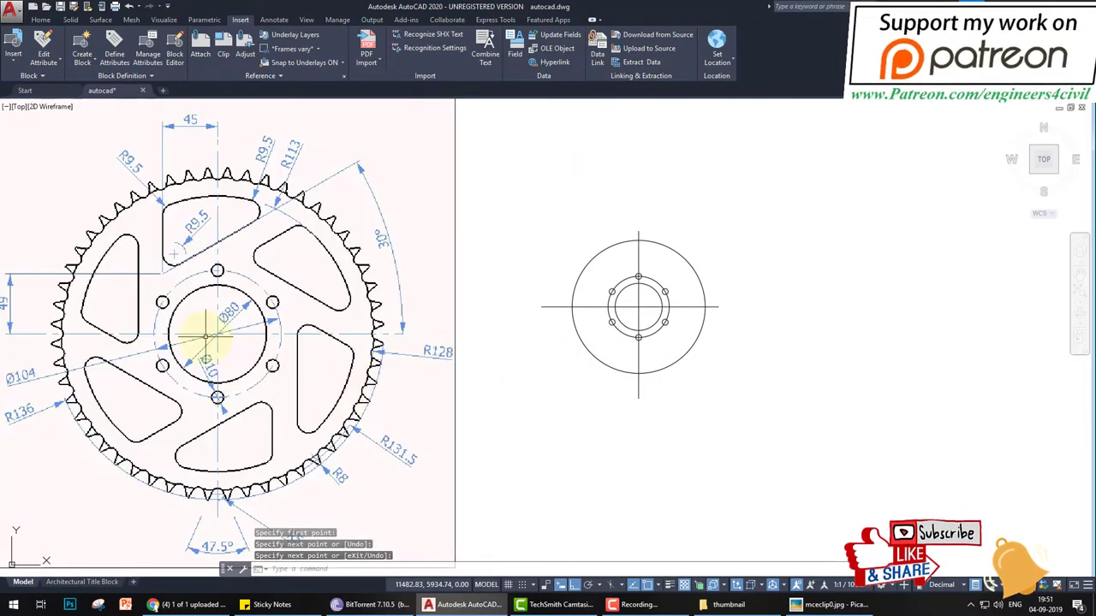
mouse_move(305, 220)
mouse_down()
mouse_move(251, 252)
mouse_move(299, 236)
mouse_move(359, 274)
mouse_up()
key(Escape)
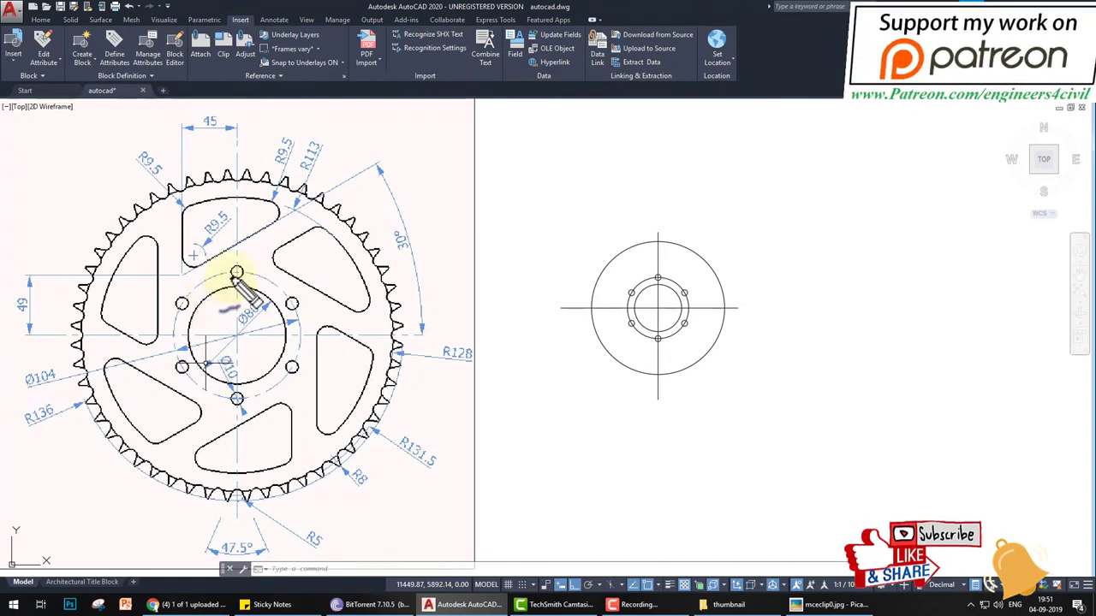
drag(237, 261, 178, 257)
mouse_move(224, 120)
mouse_down()
mouse_move(200, 134)
mouse_move(231, 127)
mouse_up()
mouse_move(181, 271)
mouse_down()
mouse_move(187, 347)
mouse_move(235, 299)
mouse_up()
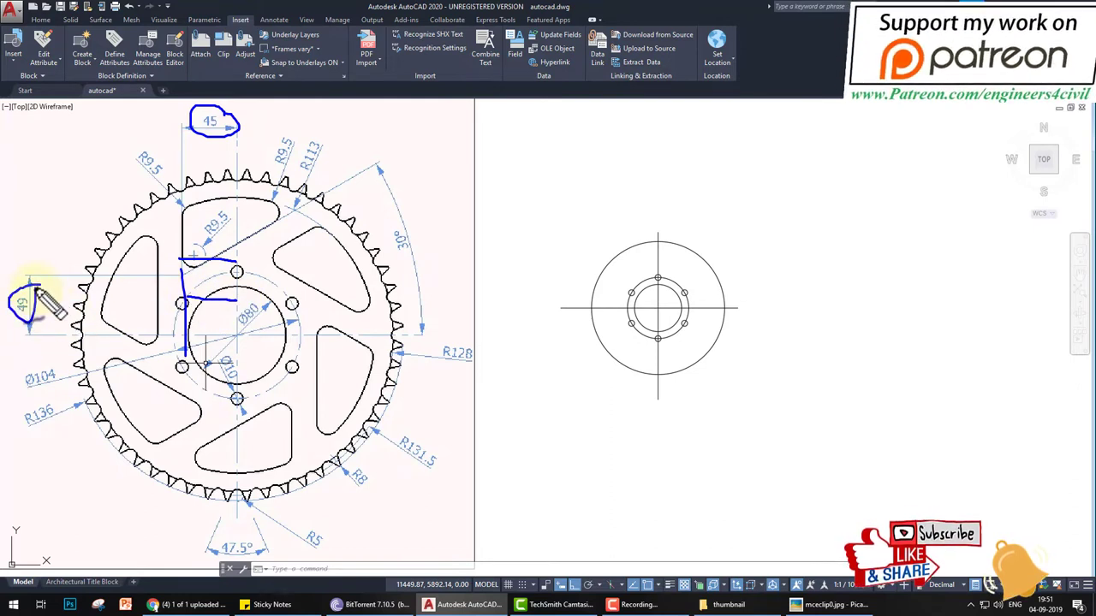
key(Escape)
key(Return)
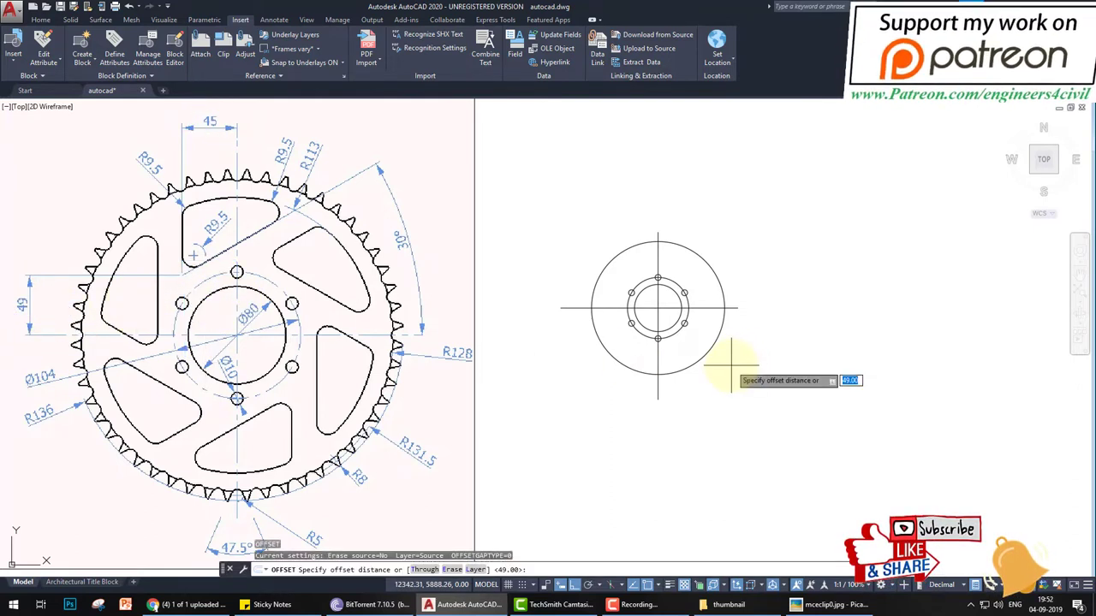
key(Return)
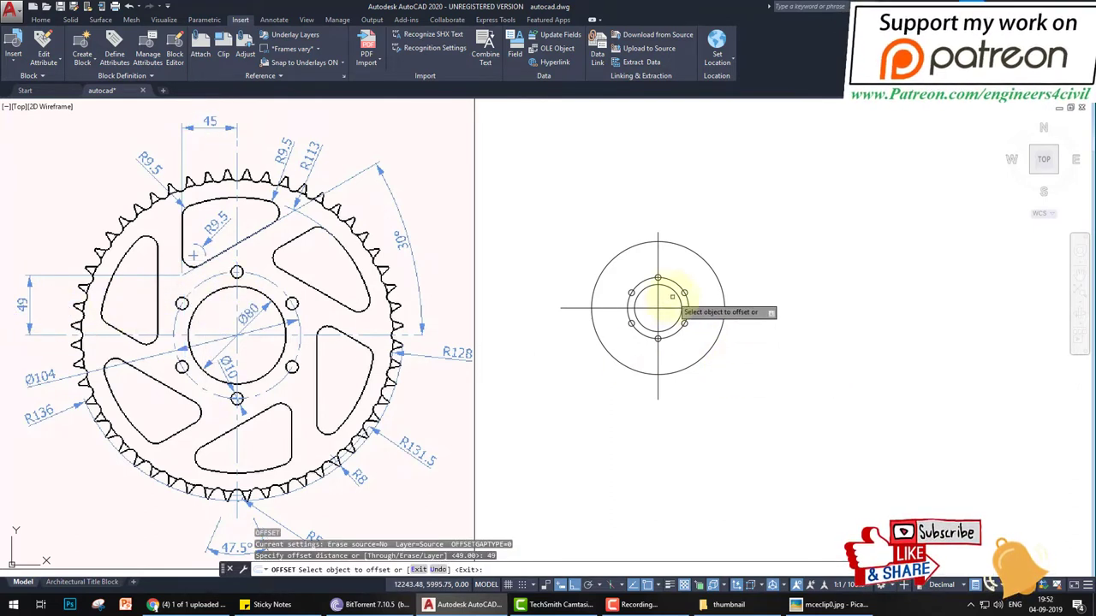
click(655, 308)
click(609, 310)
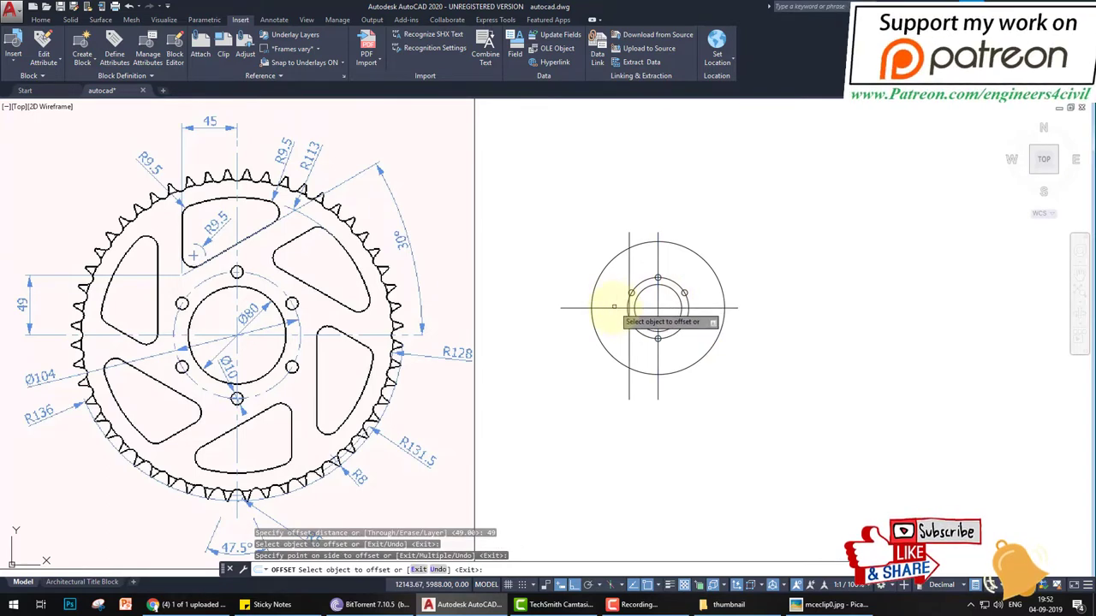
click(606, 308)
click(625, 282)
key(Escape)
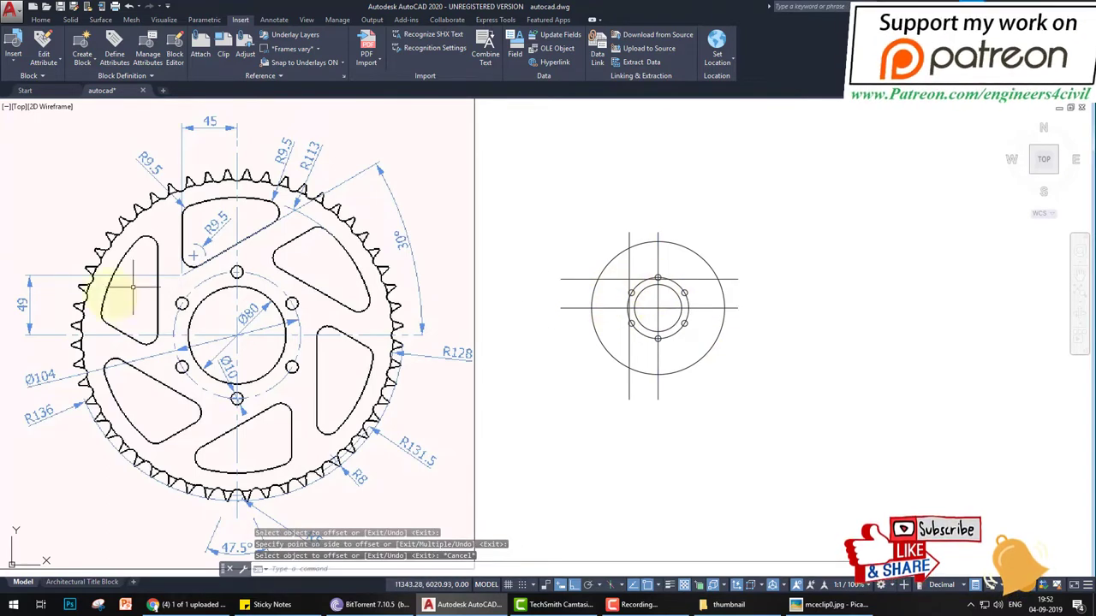
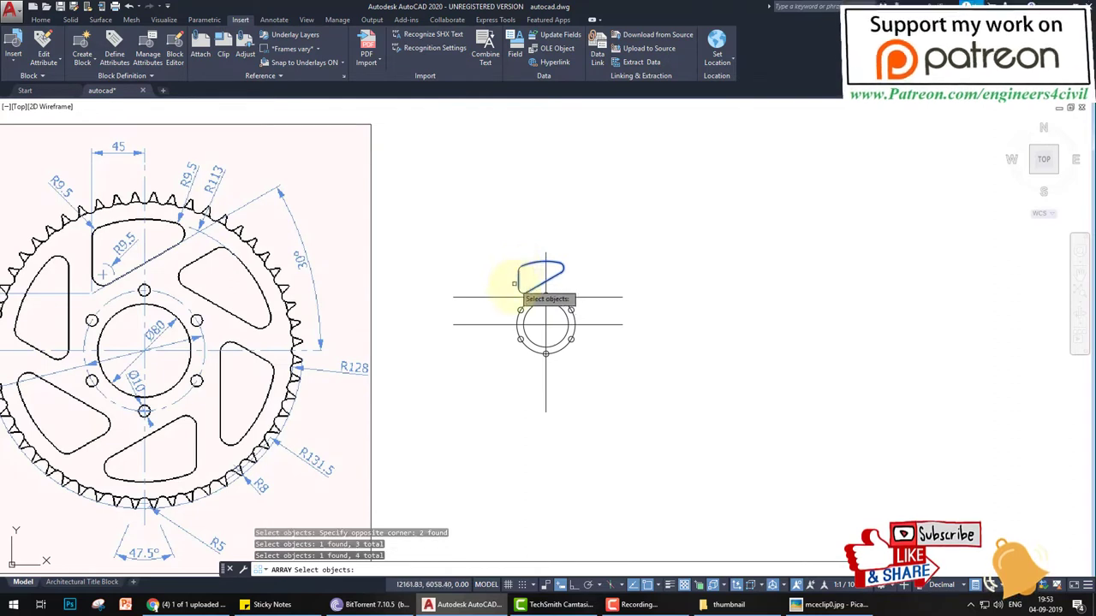
Create a polar array of the rounded cutout's outline about the circles' centre, producing six evenly spaced cutouts
click(519, 292)
click(519, 295)
click(521, 293)
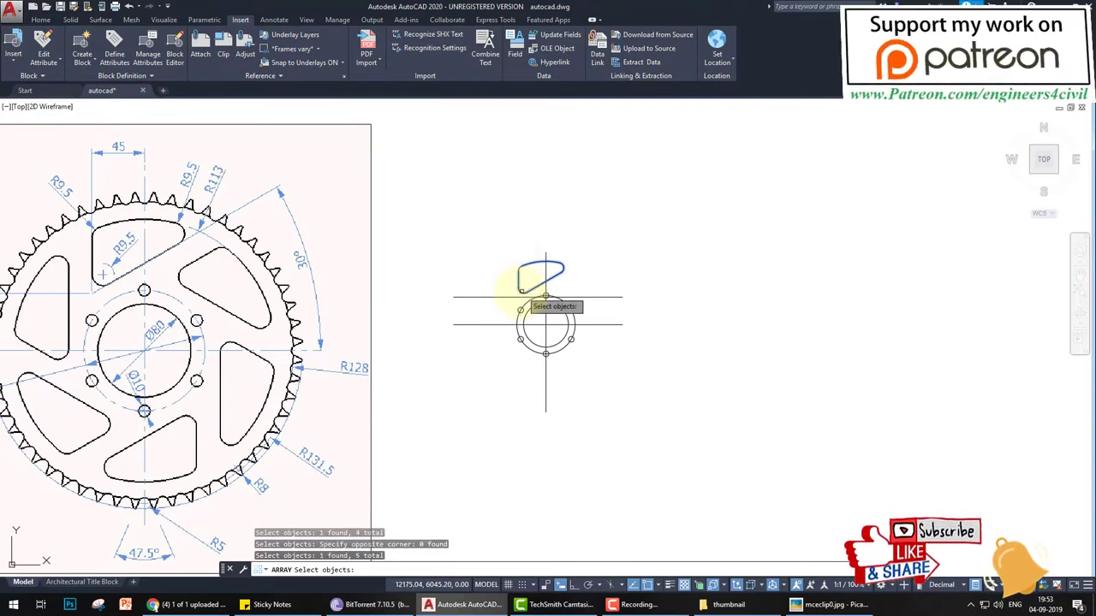
click(517, 273)
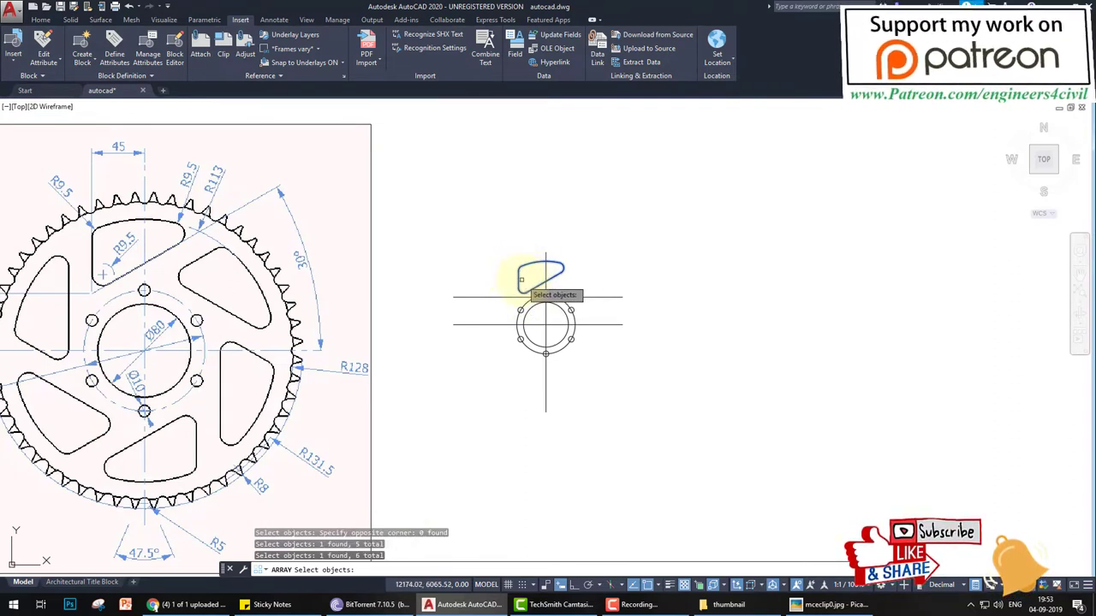
key(Return)
click(558, 334)
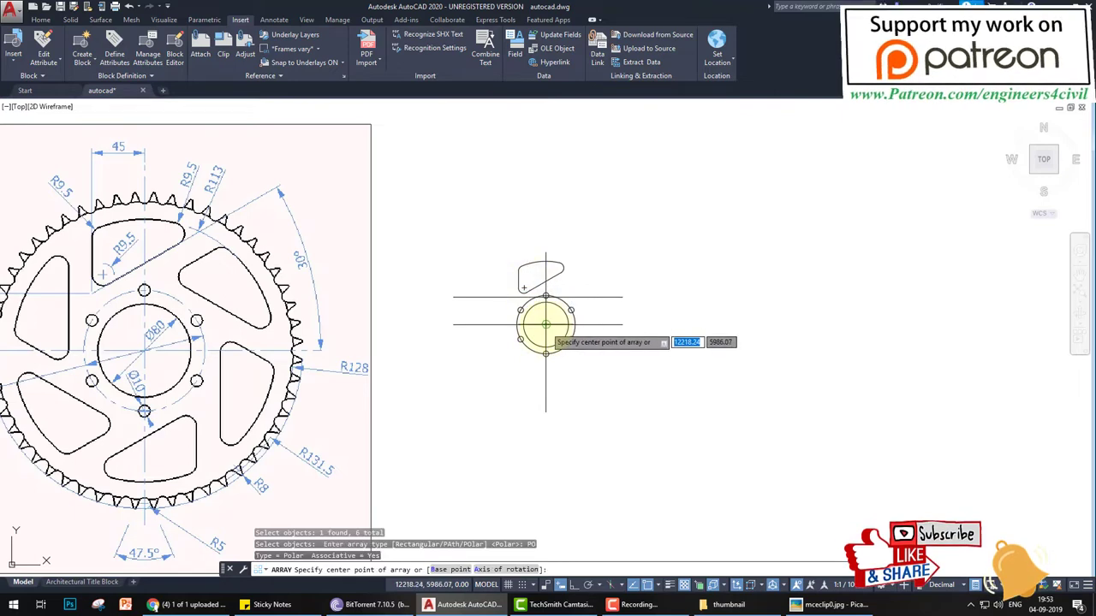
click(545, 325)
key(Return)
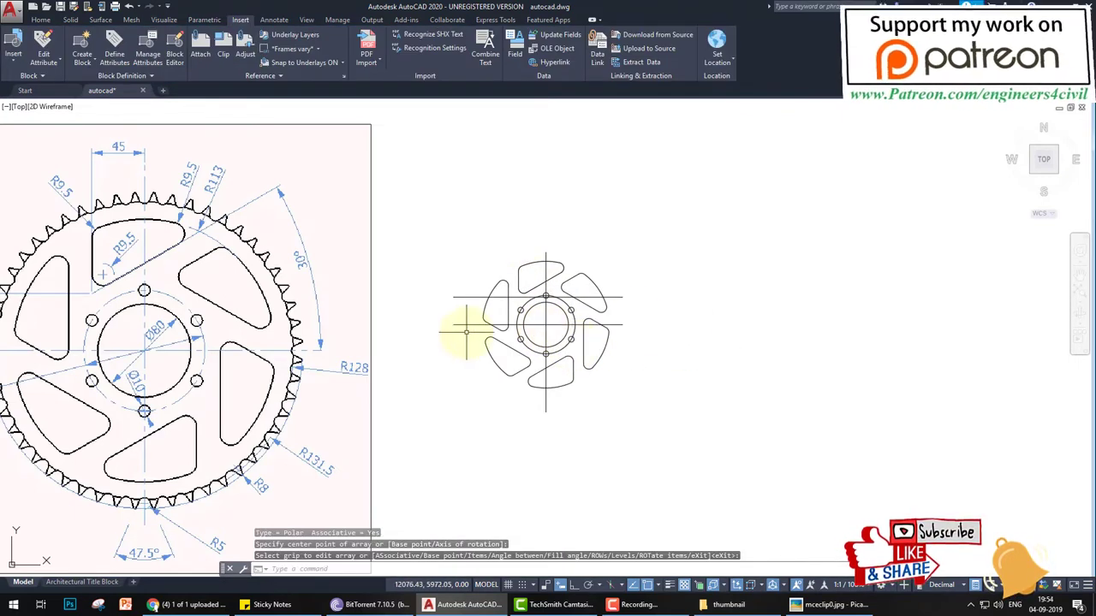
Erase the offset horizontal construction line above the circles' centre
text(e)
key(Return)
click(465, 304)
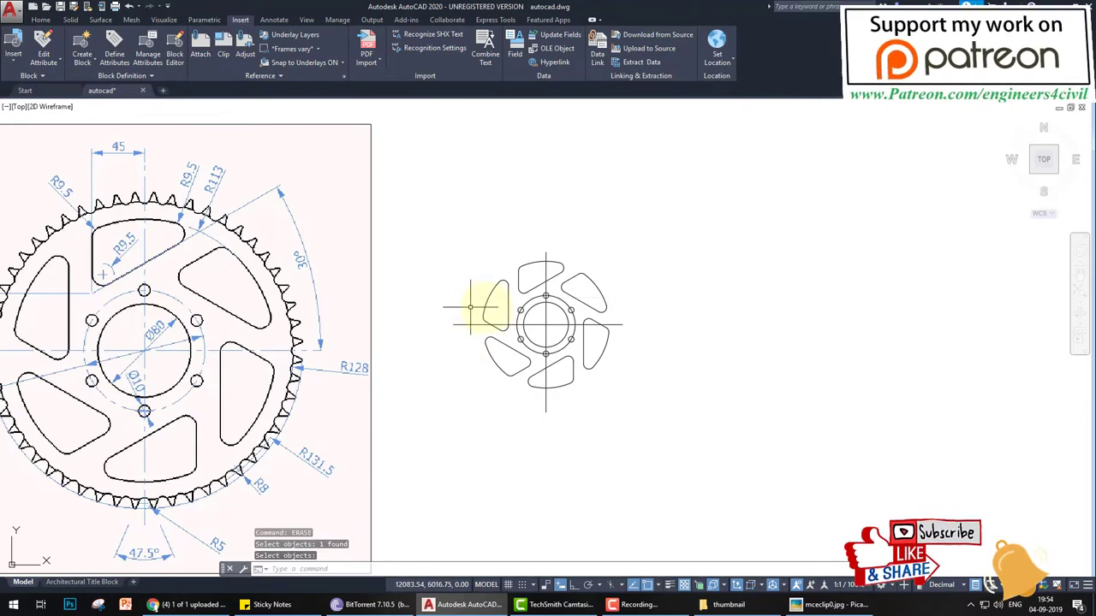
Examine the outer circle radius dimensions around the teeth in the reference image
scroll(535, 338, down, 2)
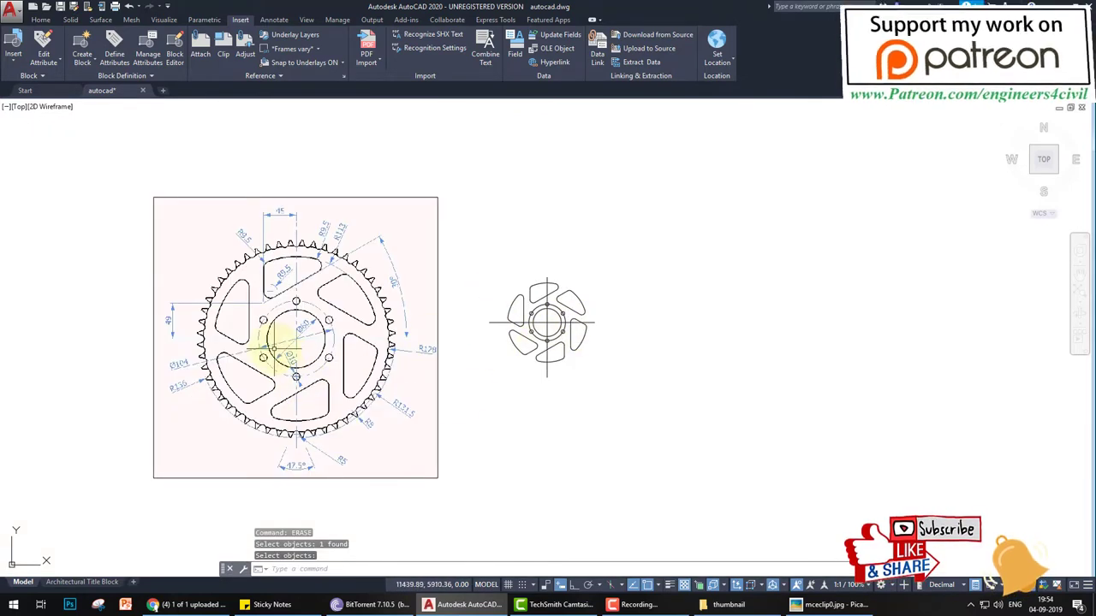
scroll(340, 231, up, 3)
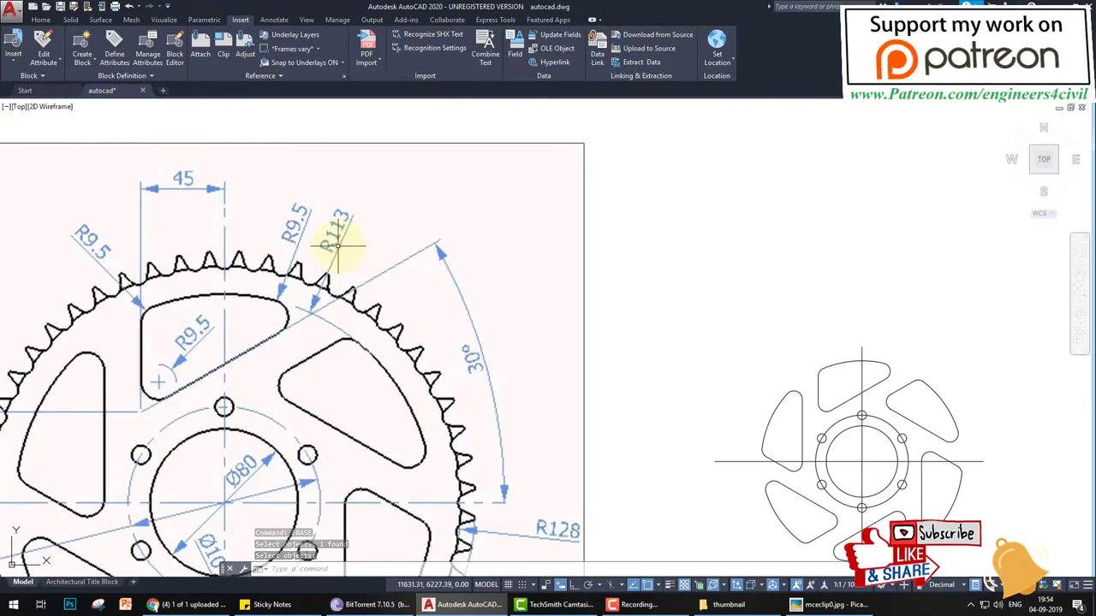
scroll(338, 247, down, 3)
scroll(174, 410, up, 2)
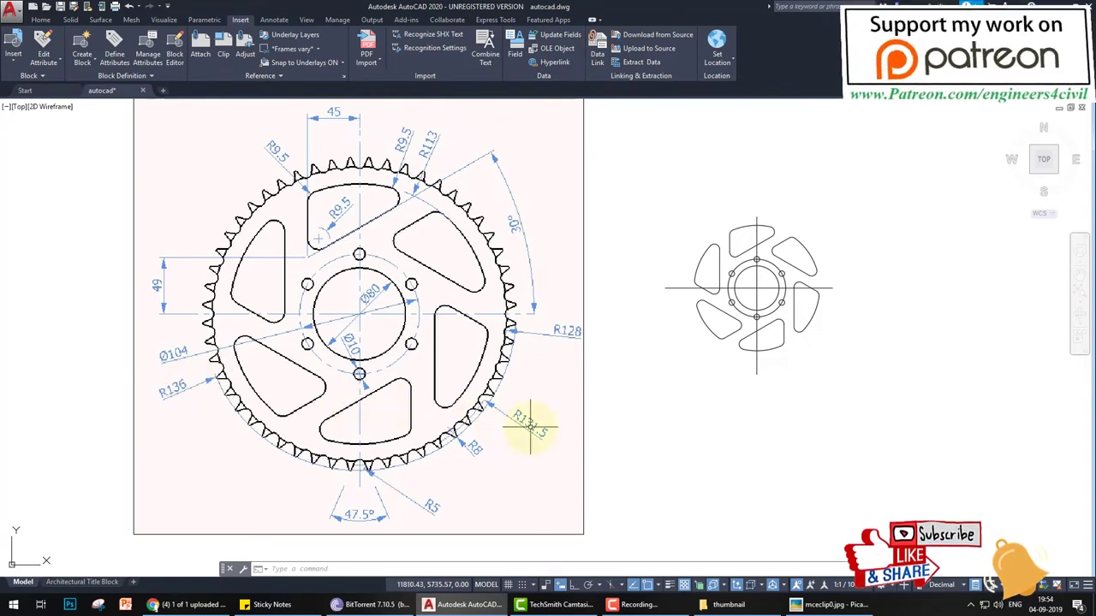
click(531, 428)
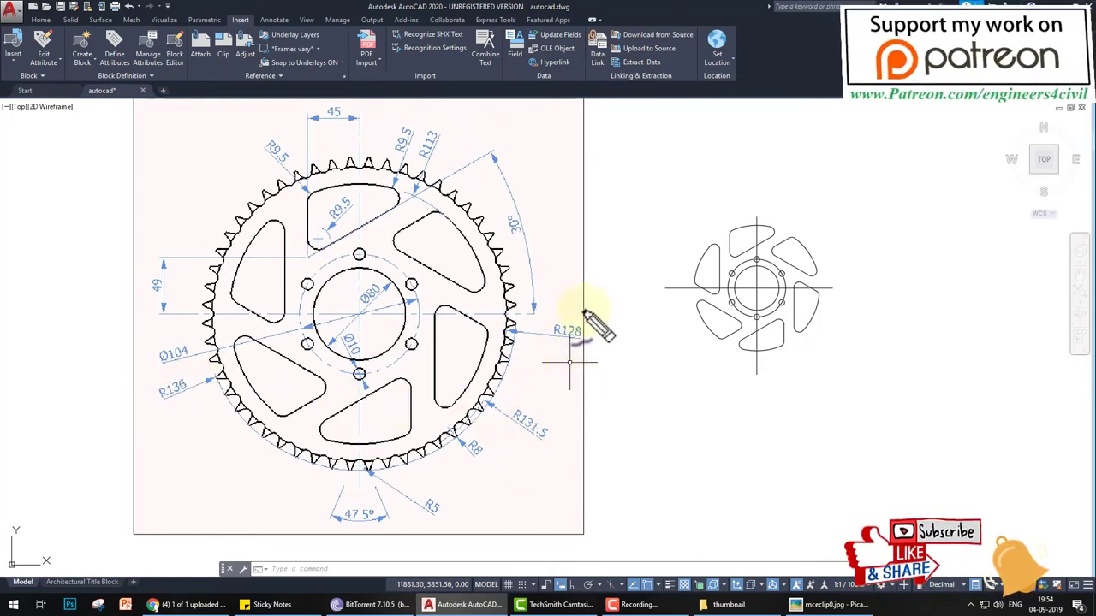
mouse_move(585, 328)
mouse_down()
mouse_move(545, 318)
mouse_move(573, 357)
mouse_move(572, 303)
mouse_up()
mouse_move(543, 452)
mouse_down()
mouse_move(556, 441)
mouse_move(505, 437)
mouse_move(524, 428)
mouse_up()
mouse_move(154, 406)
mouse_down()
mouse_move(205, 381)
mouse_move(195, 373)
mouse_up()
key(Escape)
Draw a circle with a radius of 128 centred on the intersection of the centrelines
text(c)
key(Return)
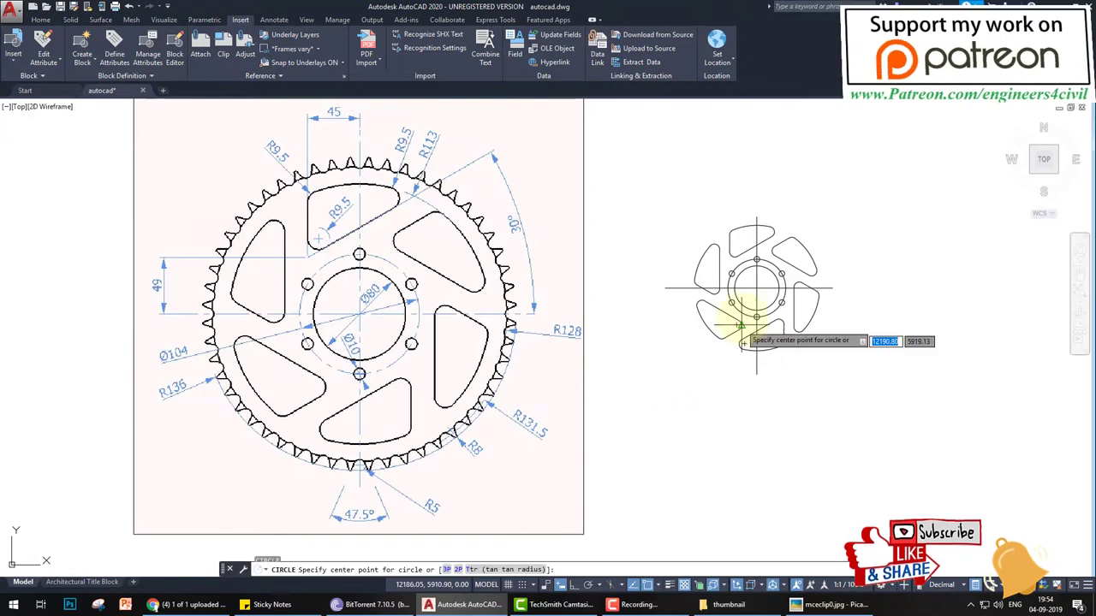
click(757, 287)
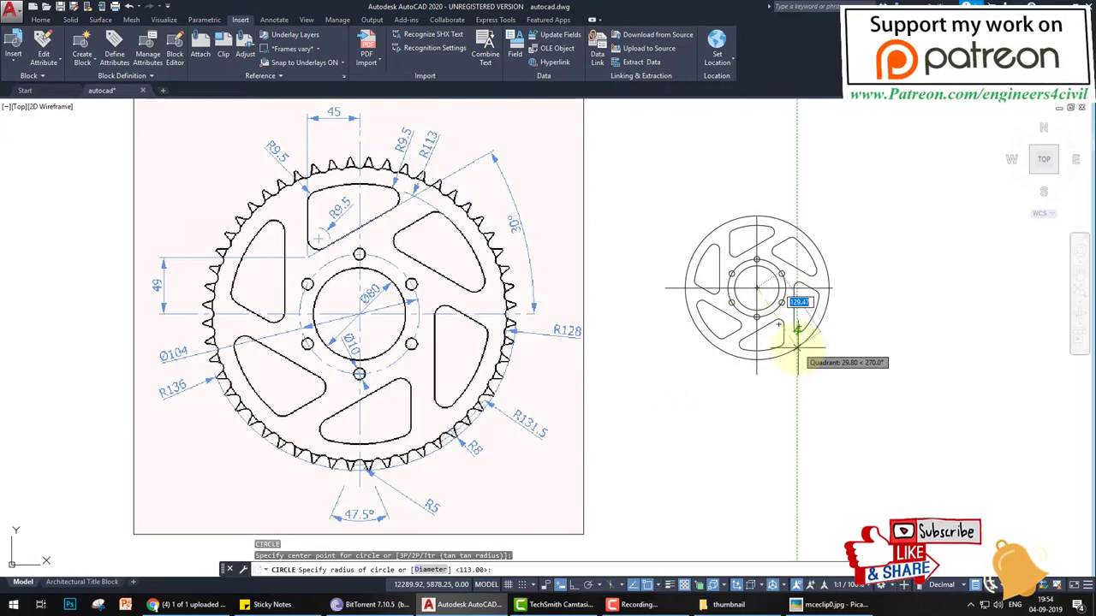
text(128)
key(Return)
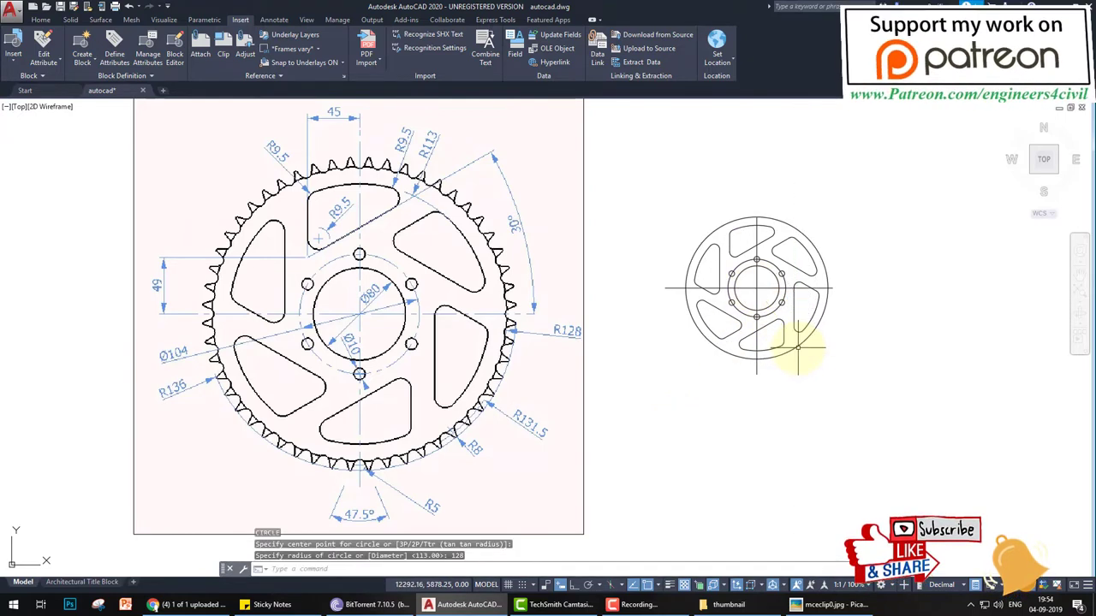
Draw two more concentric circles with radii of 136 and 131.5 about the same centre
scroll(809, 343, down, 2)
middle_drag(796, 353, 734, 359)
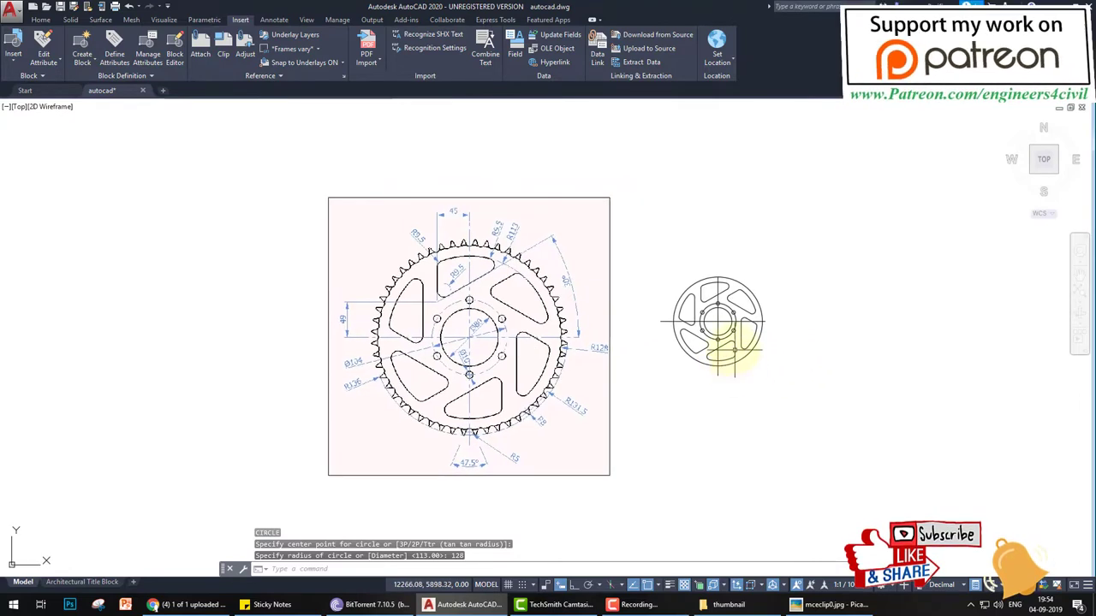
scroll(719, 322, up, 2)
key(Return)
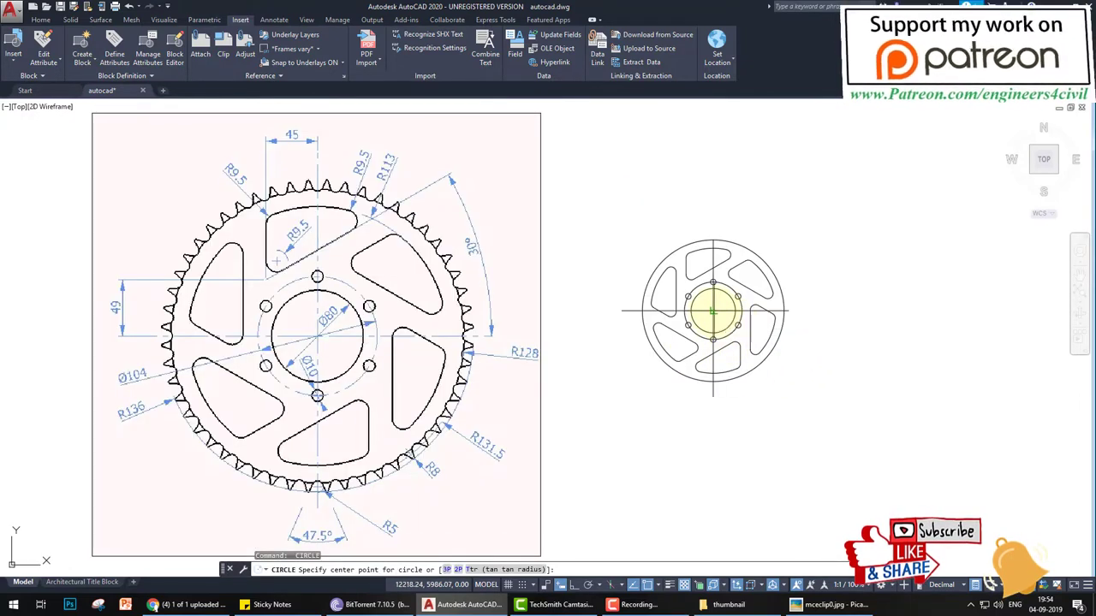
click(715, 313)
key(Return)
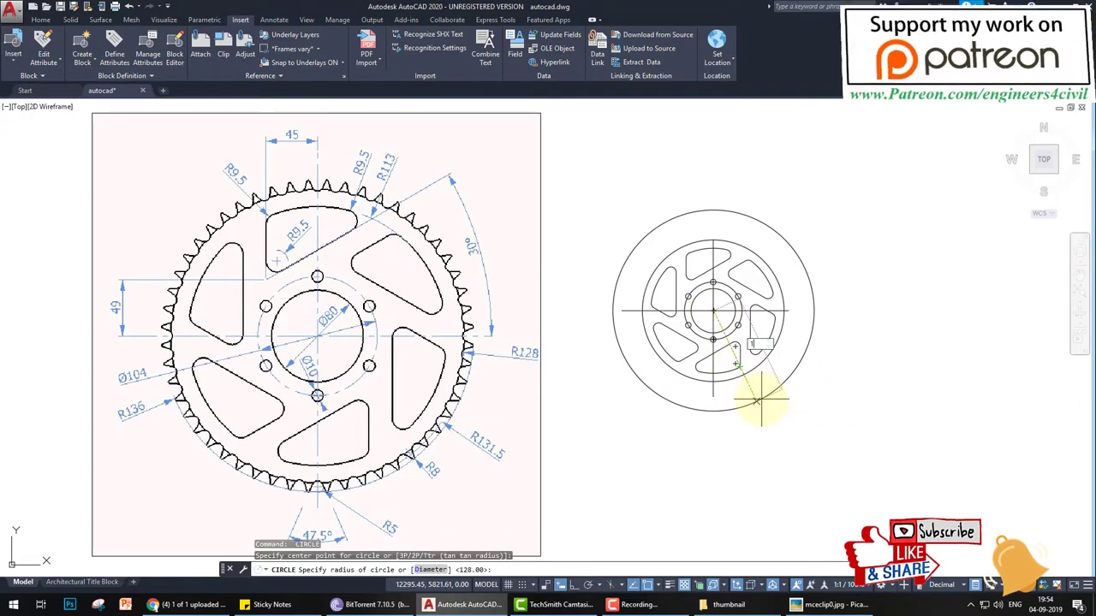
key(Return)
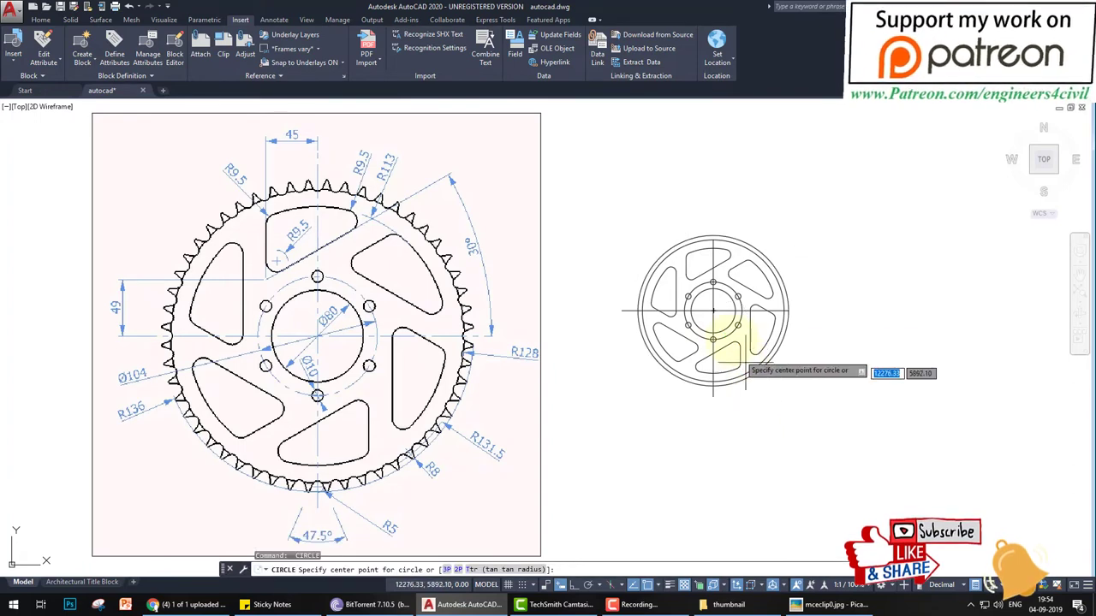
click(716, 314)
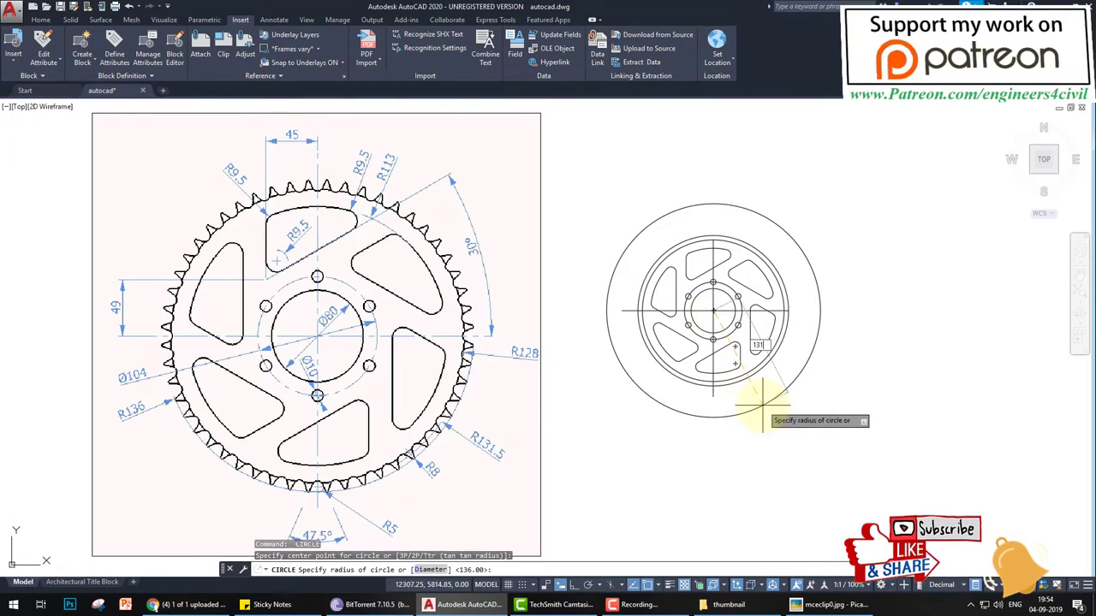
key(Return)
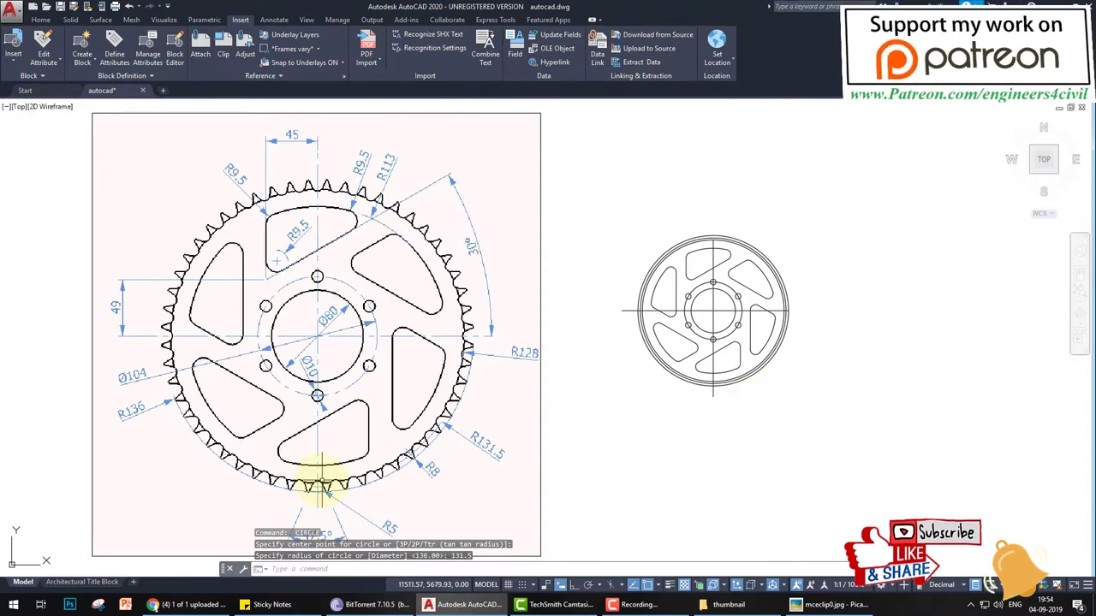
Following the R5 dimension, draw a radius 5 circle centred where the vertical centreline crosses the bottom of the radius 131.5 circle
scroll(318, 484, up, 6)
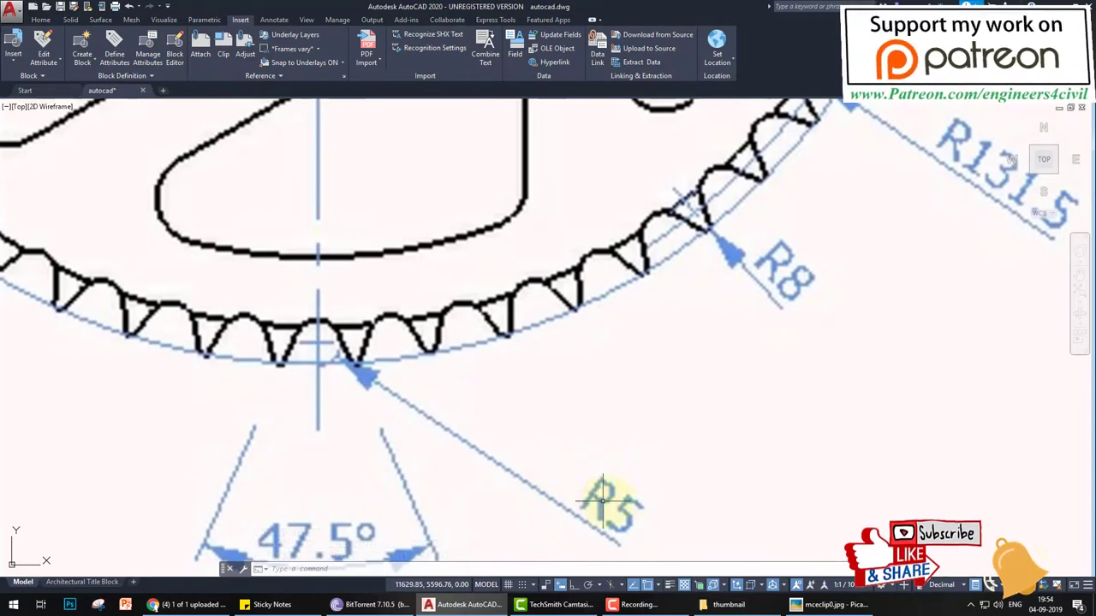
mouse_move(668, 499)
mouse_down()
mouse_move(548, 476)
mouse_move(647, 558)
mouse_move(606, 464)
mouse_up()
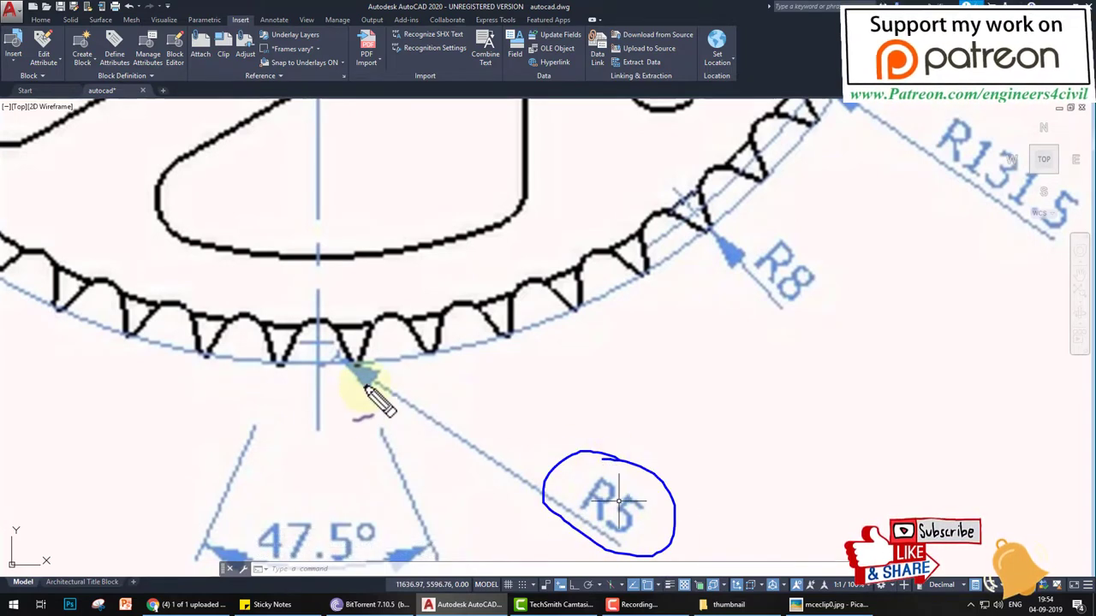
mouse_move(317, 323)
mouse_down()
mouse_move(294, 343)
mouse_move(327, 362)
mouse_move(342, 339)
mouse_move(337, 347)
mouse_move(307, 326)
mouse_move(294, 343)
mouse_move(321, 365)
mouse_move(342, 348)
mouse_move(336, 313)
mouse_move(290, 334)
mouse_move(301, 345)
mouse_move(430, 329)
mouse_up()
key(Escape)
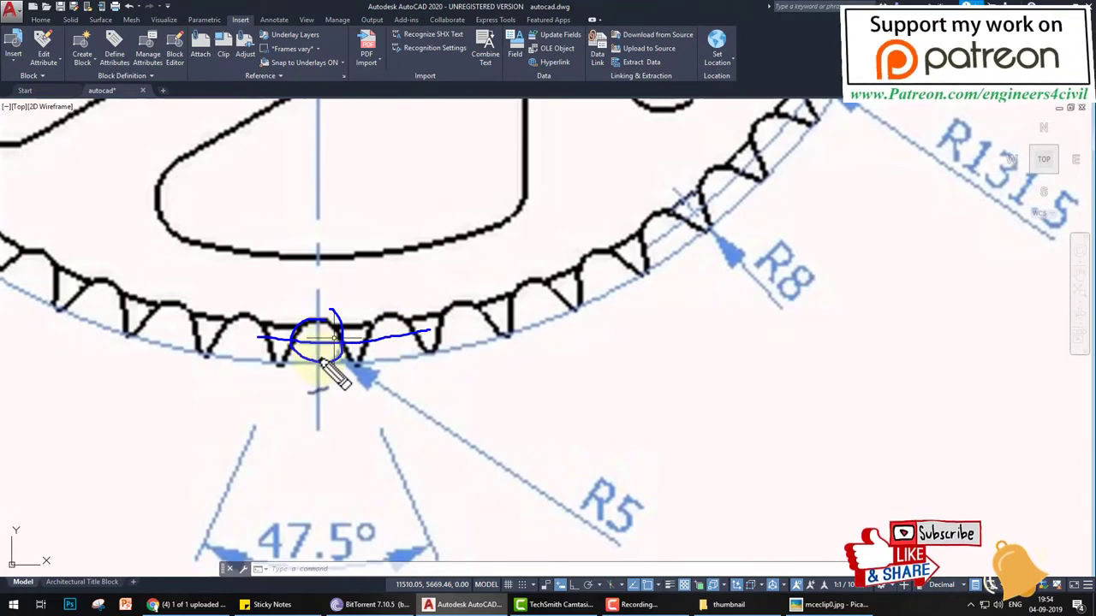
key(Escape)
scroll(354, 355, down, 6)
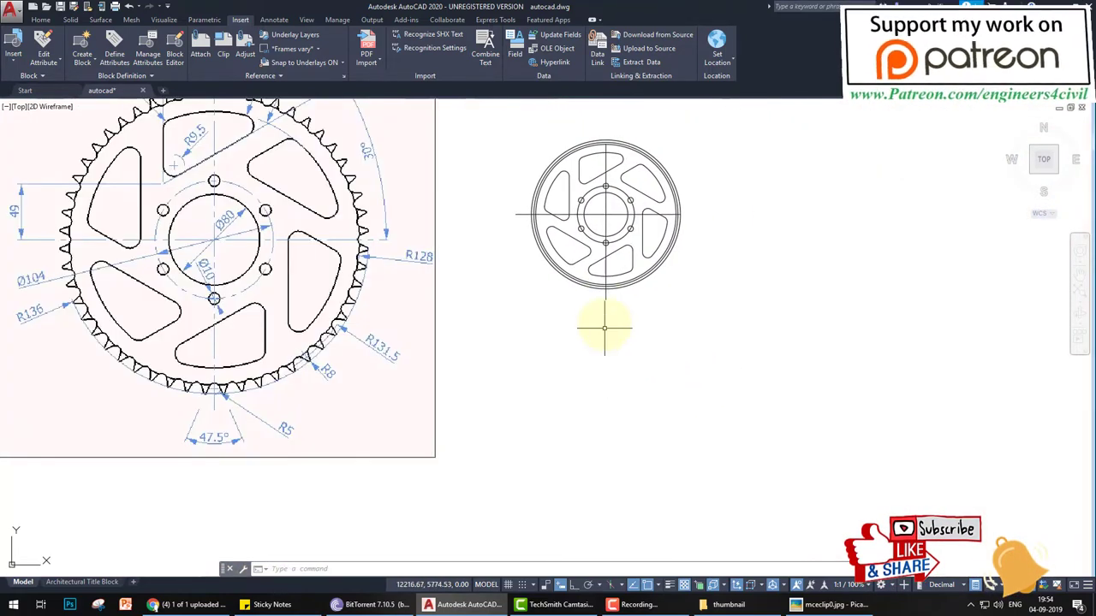
scroll(604, 328, up, 8)
text(c)
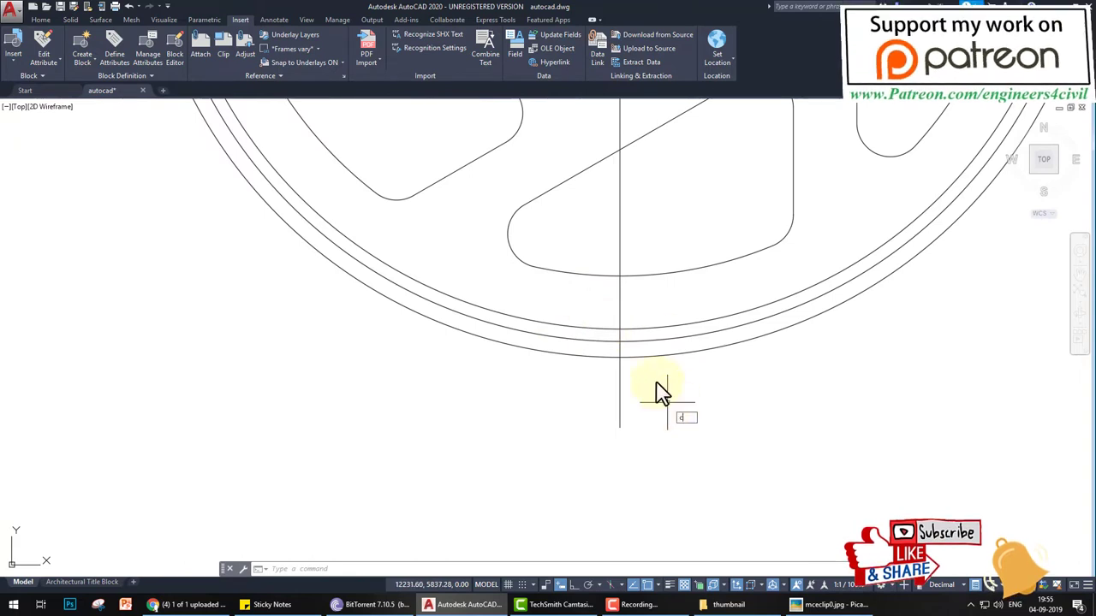
key(Return)
click(619, 340)
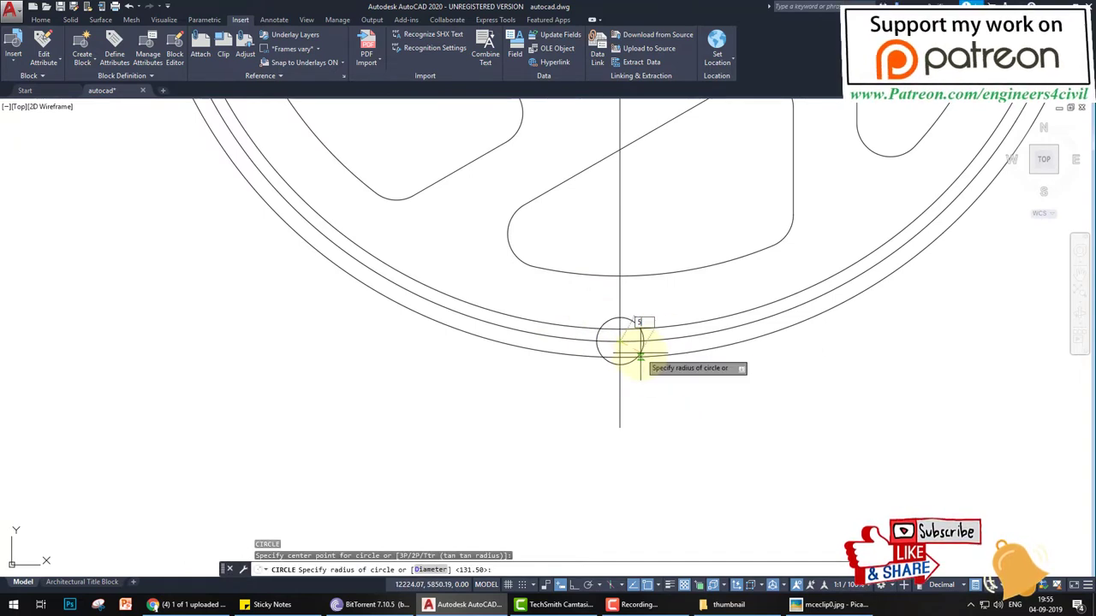
key(Return)
scroll(640, 354, down, 4)
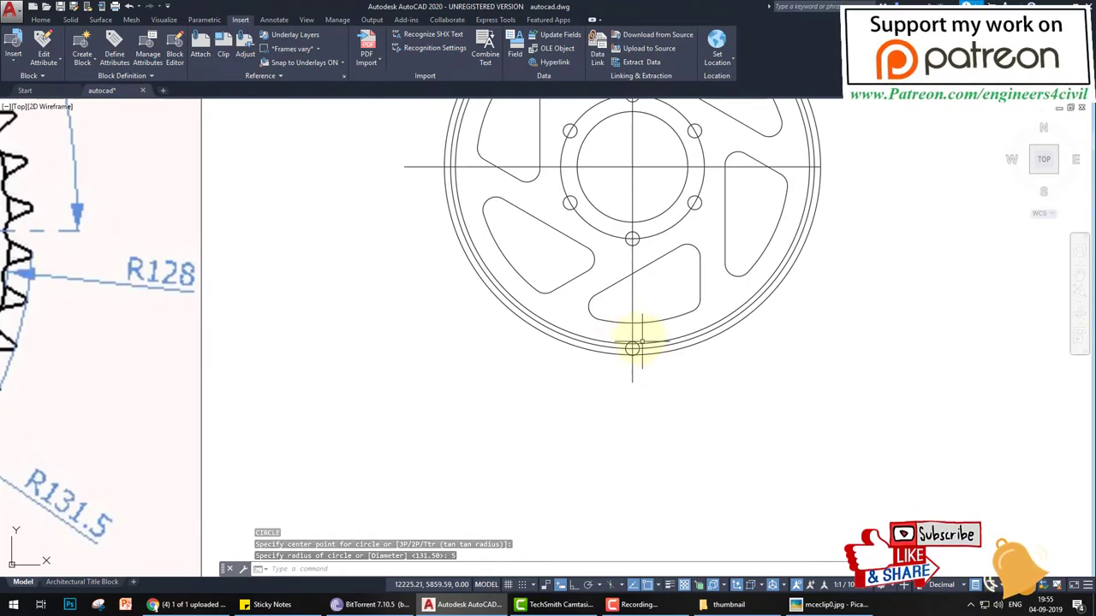
scroll(637, 334, up, 3)
scroll(612, 338, up, 2)
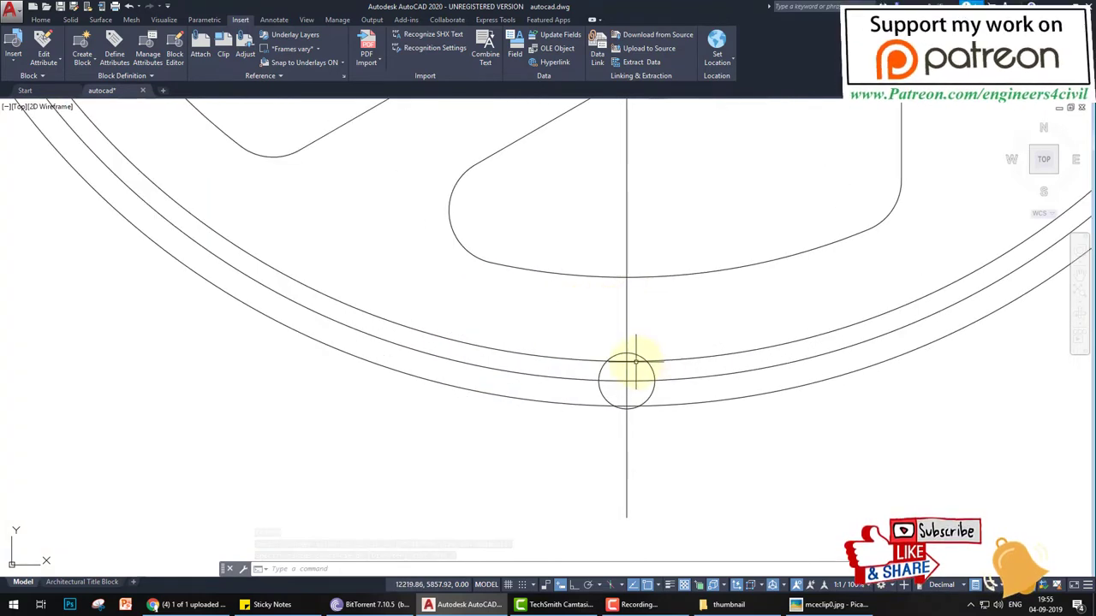
text(e)
key(Return)
click(630, 359)
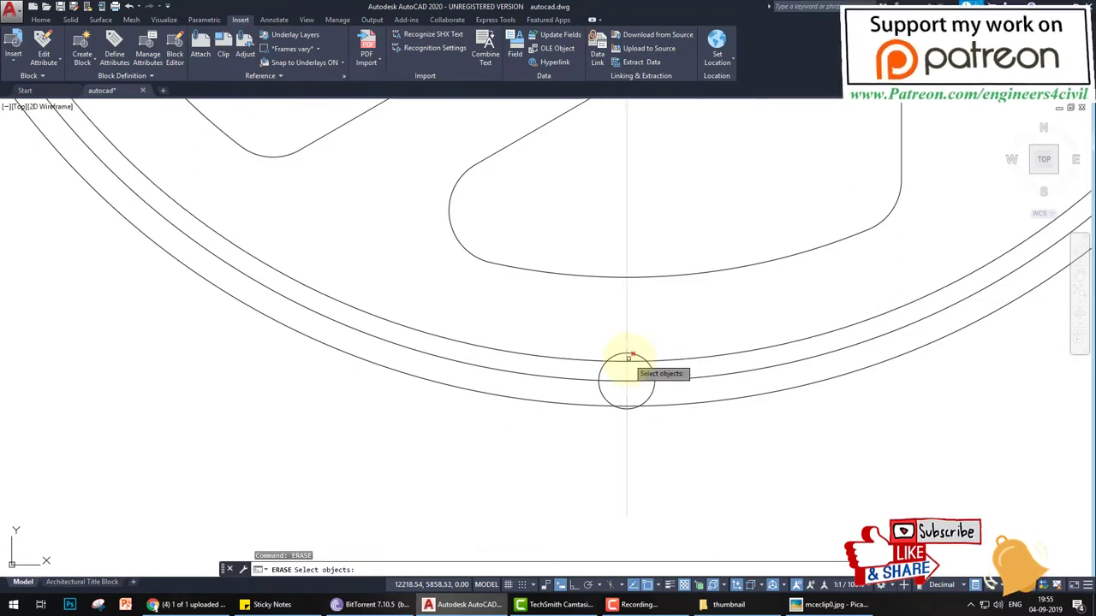
key(Escape)
Trim the vertical centreline inside the lower cutout and just above the radius 128 circle, within the top of the radius 5 circle
text(tr)
key(Return)
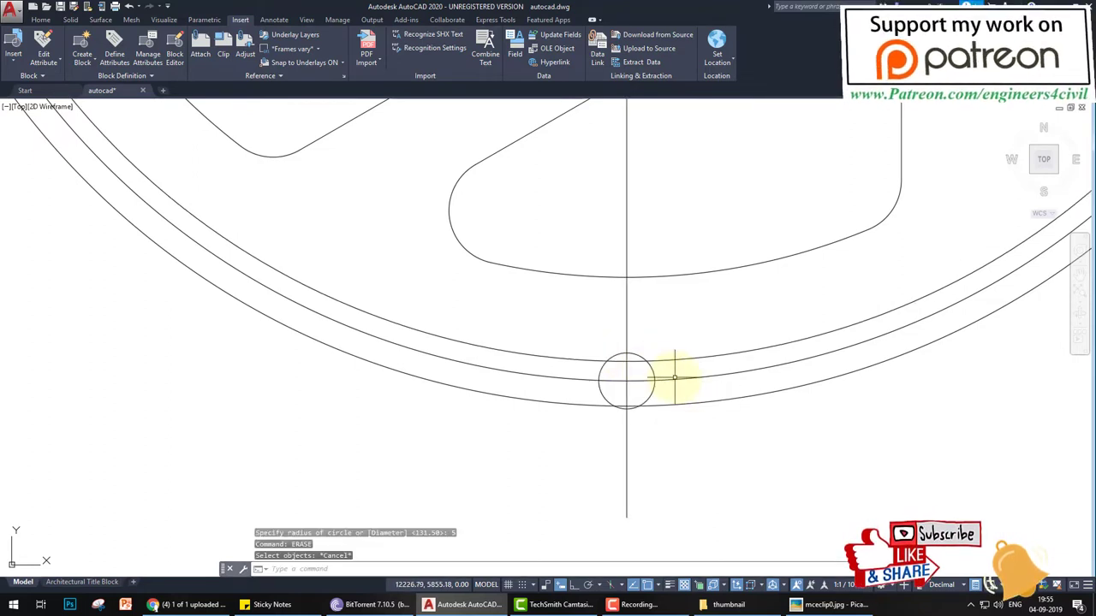
key(Return)
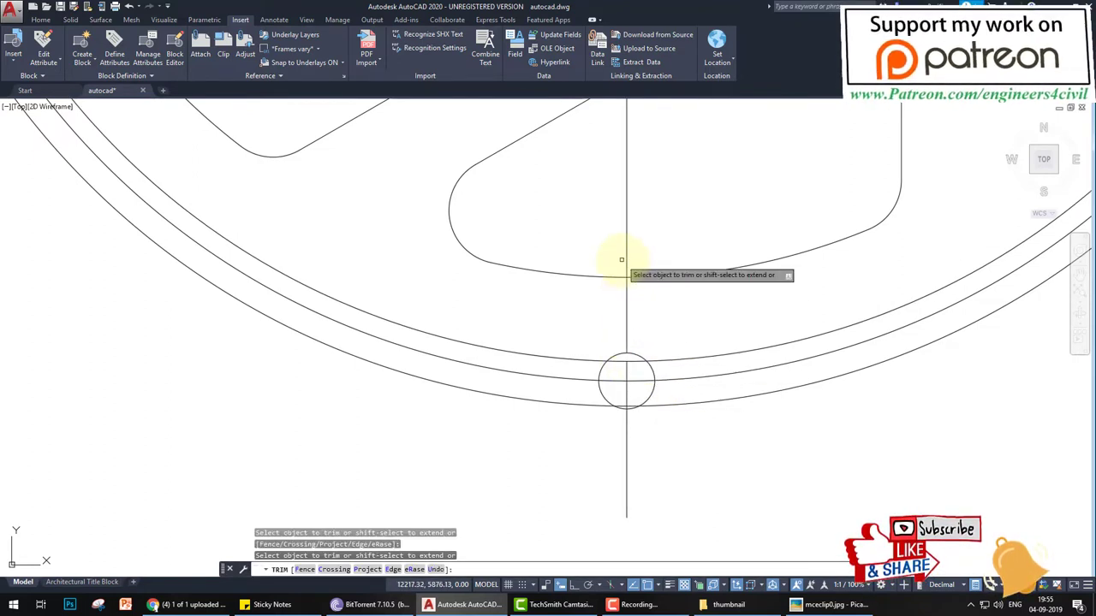
click(628, 257)
key(Escape)
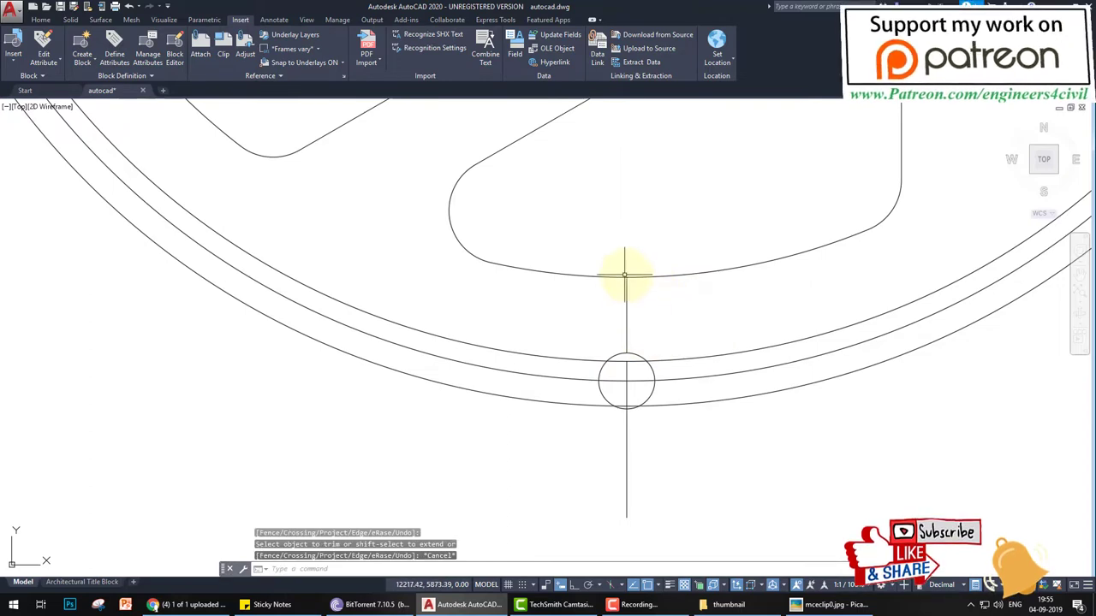
Examine the 47.5° angle dimension below the bottom tooth gap in the reference image, and return to the radius 5 circle
scroll(320, 374, down, 5)
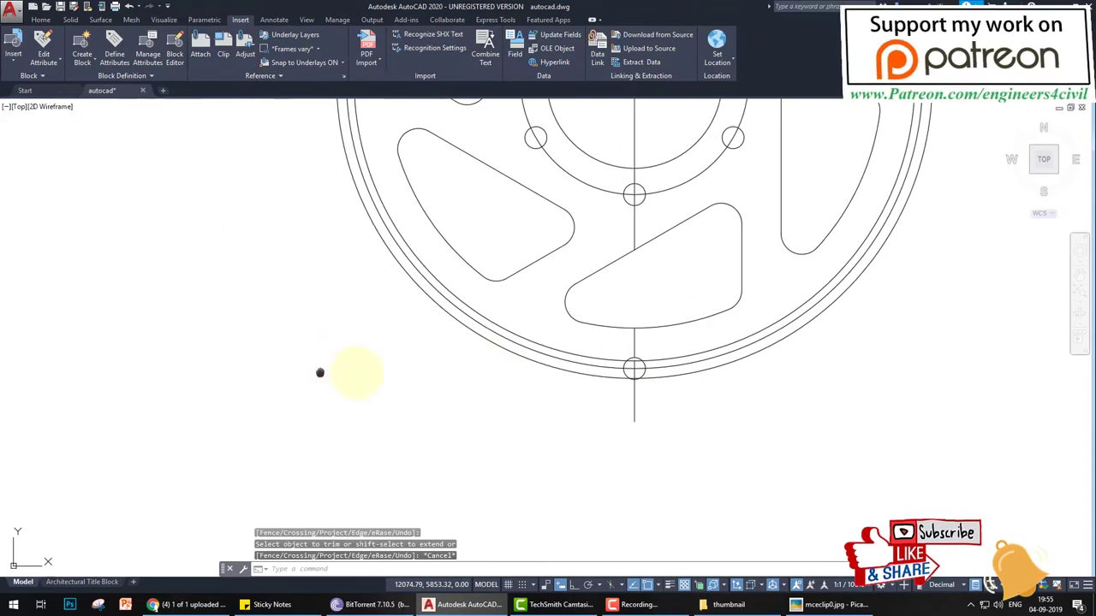
scroll(201, 372, up, 2)
scroll(489, 334, up, 5)
mouse_move(489, 334)
middle_down()
mouse_move(503, 241)
mouse_move(392, 247)
mouse_move(350, 325)
middle_up()
scroll(367, 386, up, 5)
scroll(412, 340, up, 2)
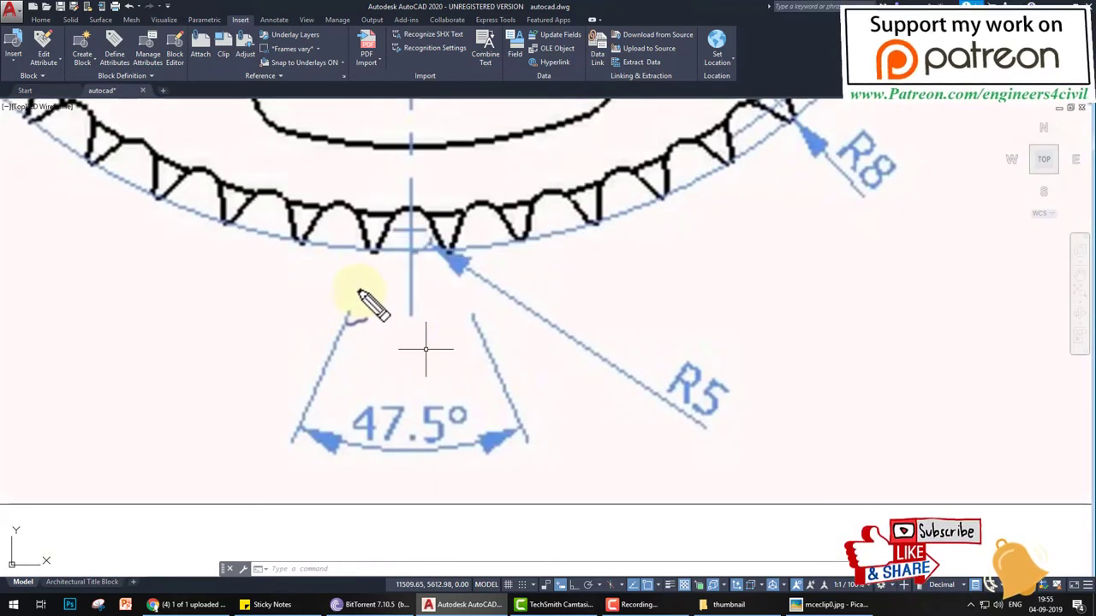
mouse_move(363, 295)
mouse_down()
mouse_move(410, 171)
mouse_move(484, 347)
mouse_up()
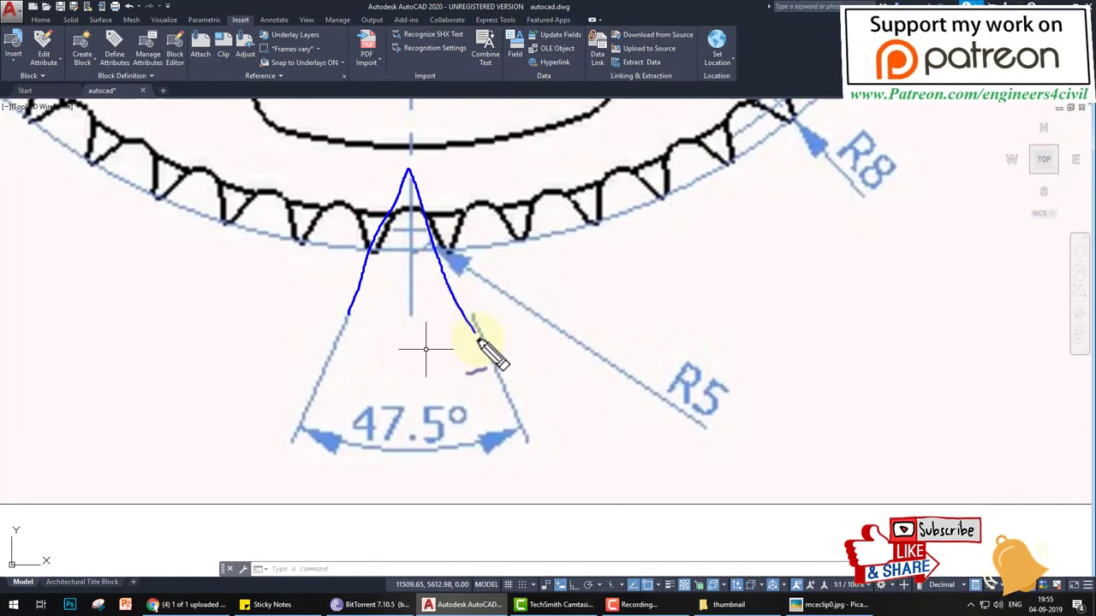
key(Escape)
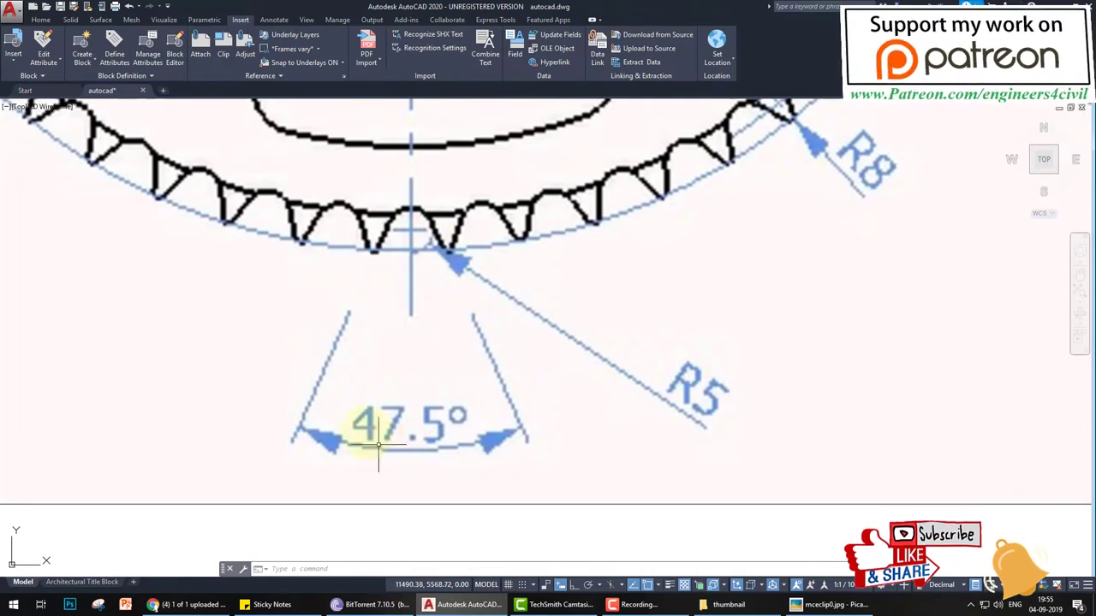
scroll(389, 437, down, 5)
middle_drag(642, 371, 489, 391)
scroll(495, 323, up, 5)
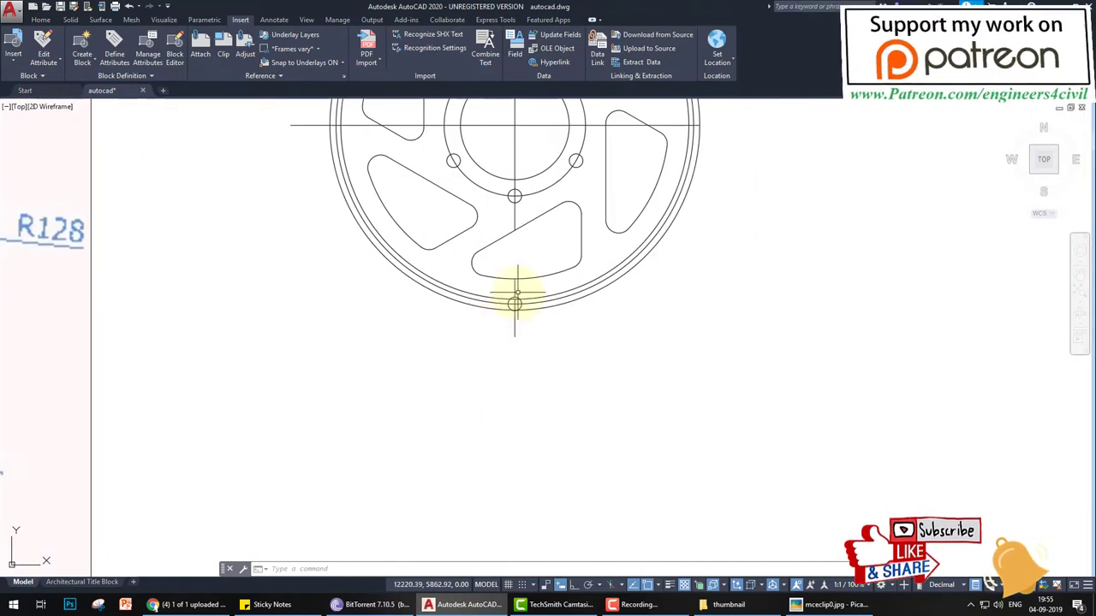
Start a line at the midpoint of the short vertical centreline segment between the lower cutout and the radius 5 circle
scroll(517, 293, up, 2)
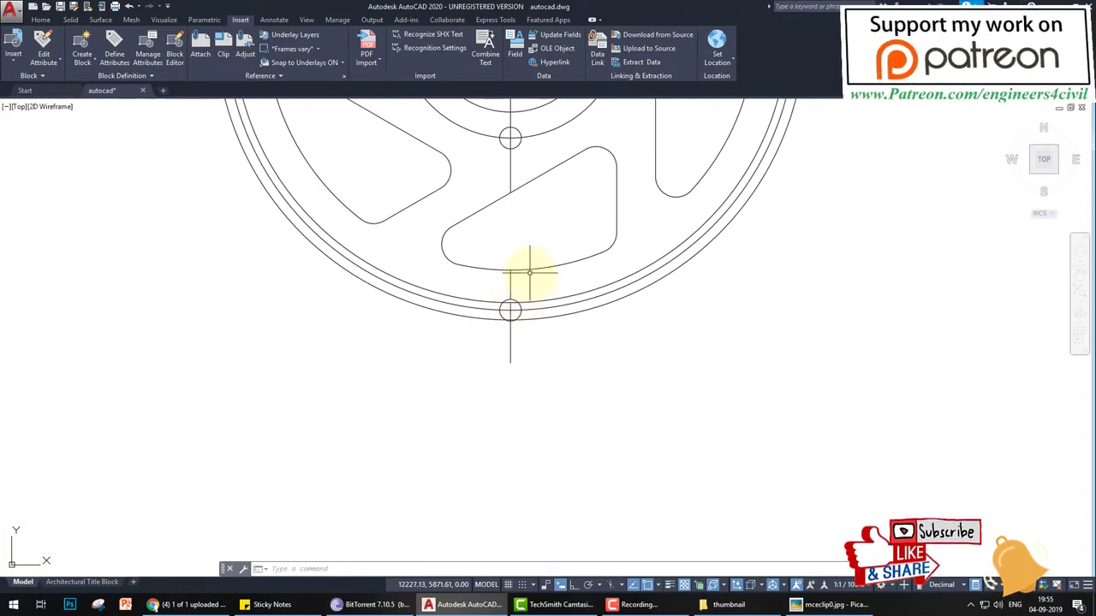
key(Return)
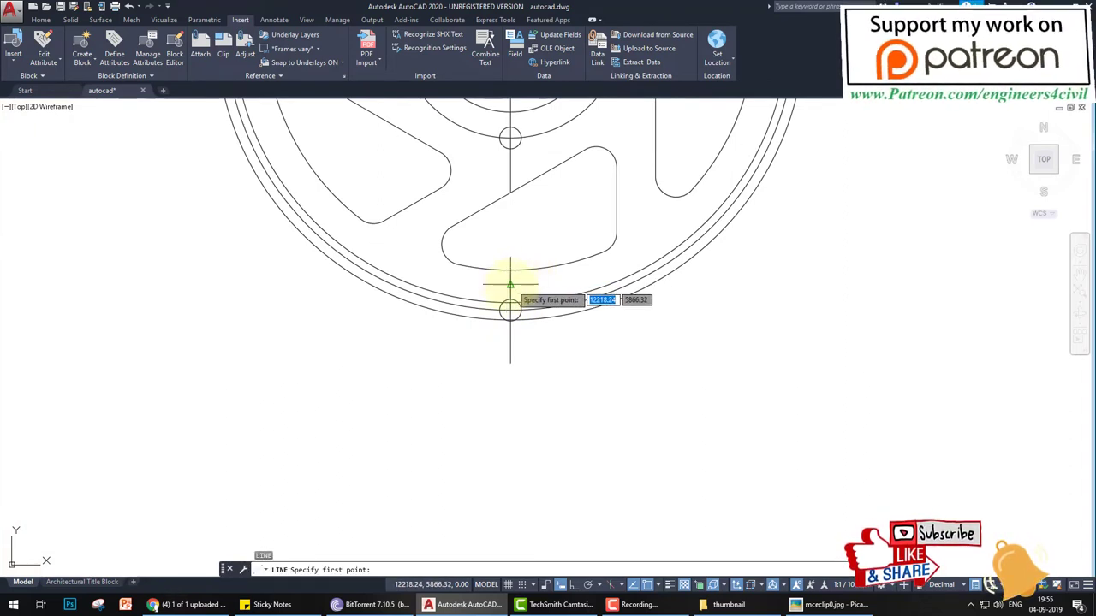
click(509, 287)
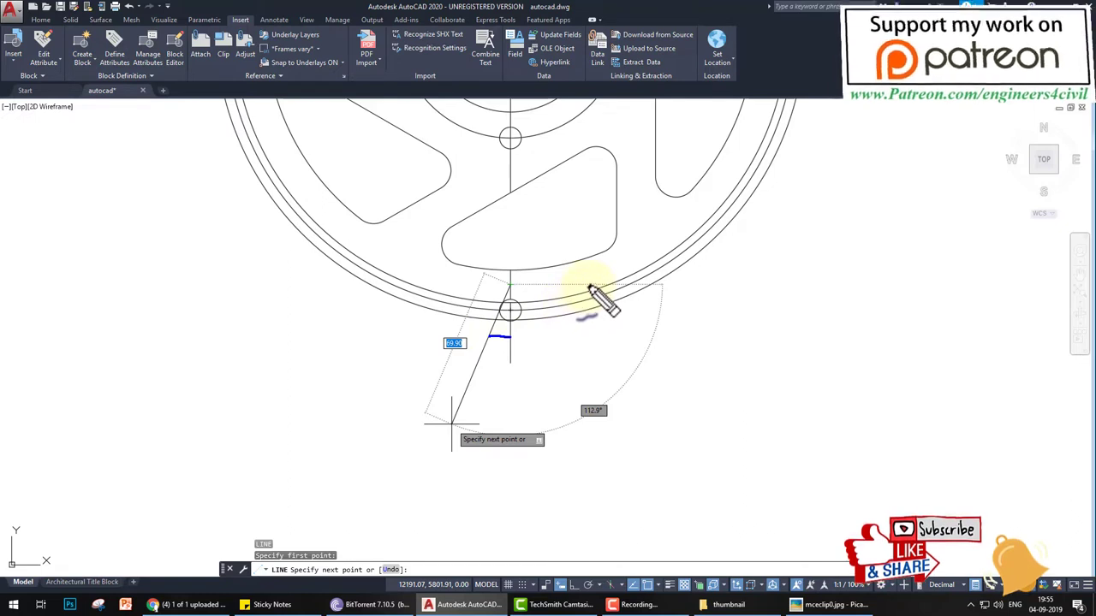
mouse_move(587, 286)
mouse_down()
mouse_move(560, 347)
mouse_move(477, 374)
mouse_up()
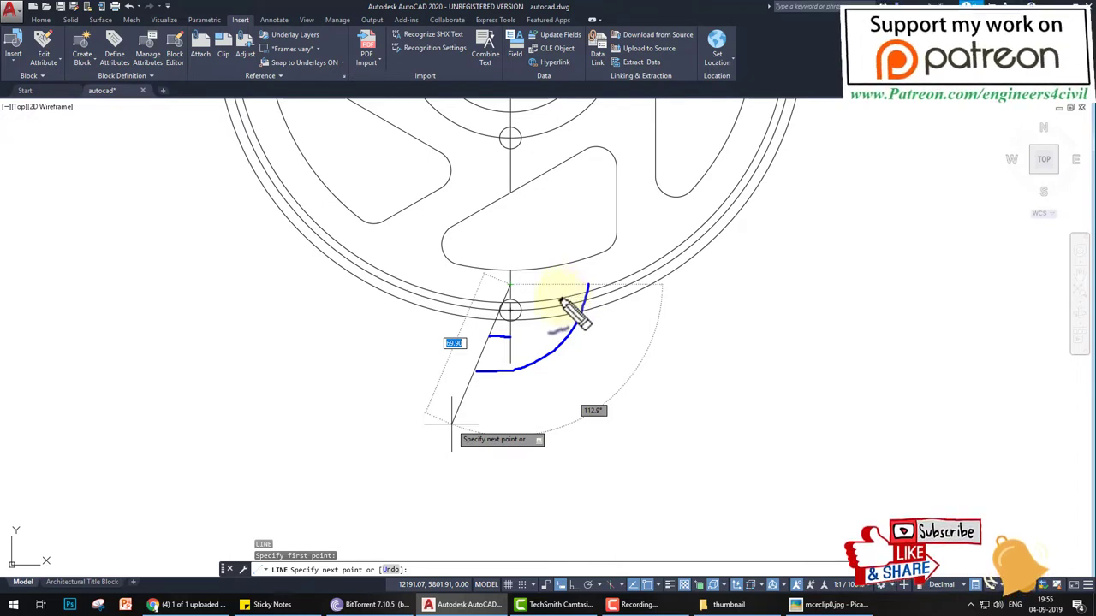
key(Escape)
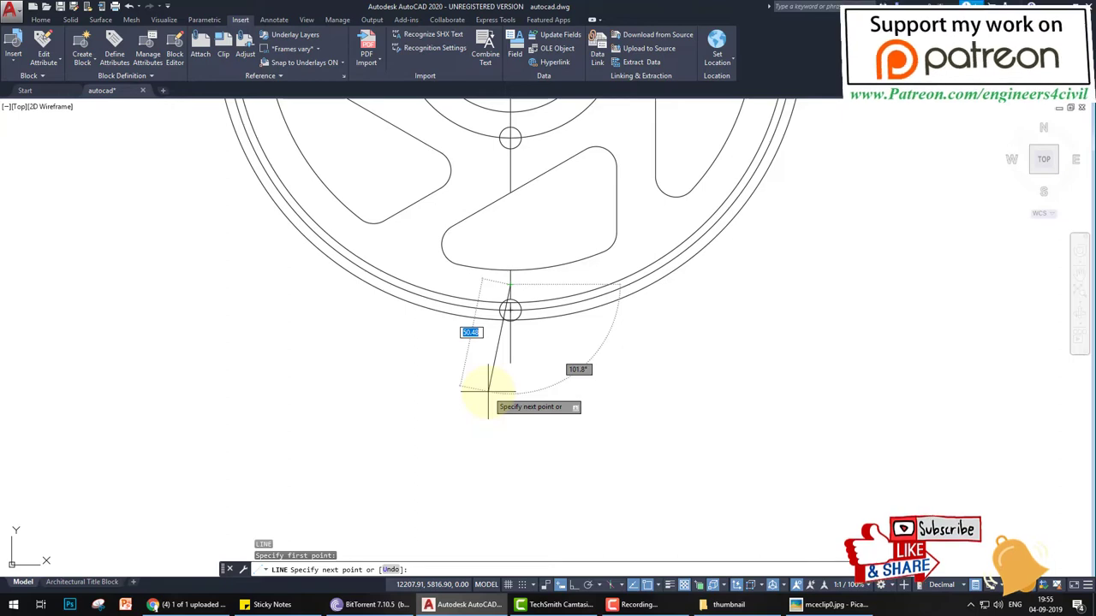
Switch to Calculator and compute half of the 47.5° gap angle plus 90 for the line's direction
key(super)
text(cal)
key(Return)
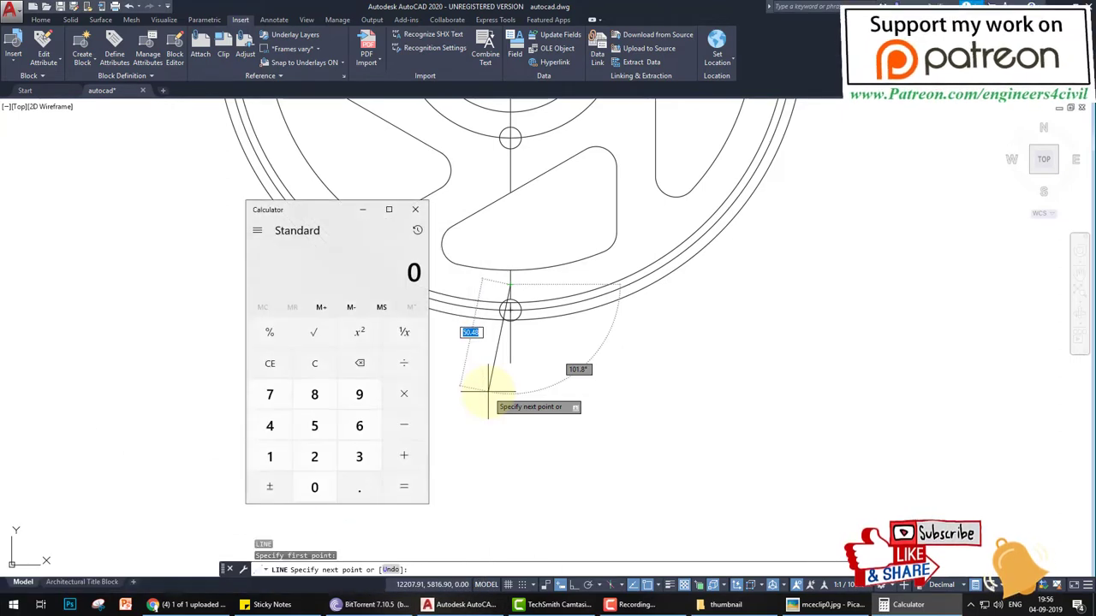
text(4)
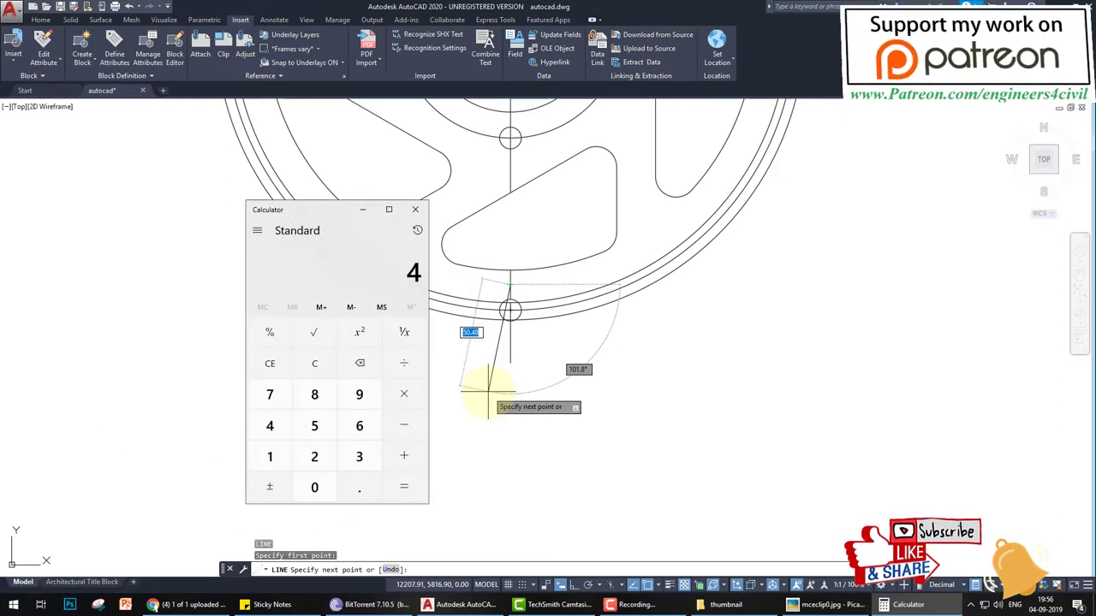
text(7.5/)
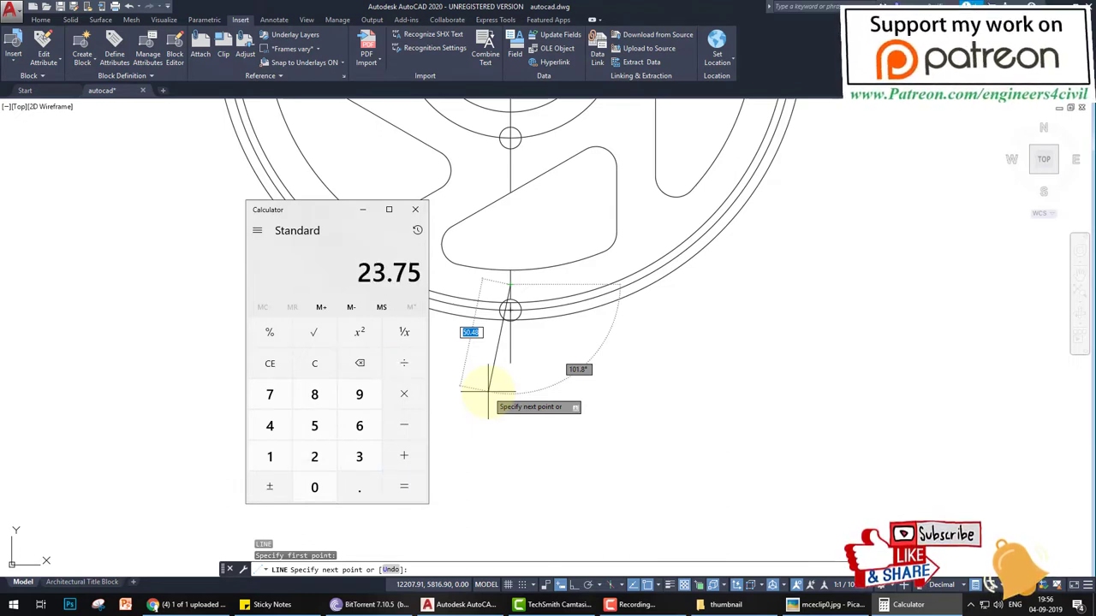
text(0)
key(Return)
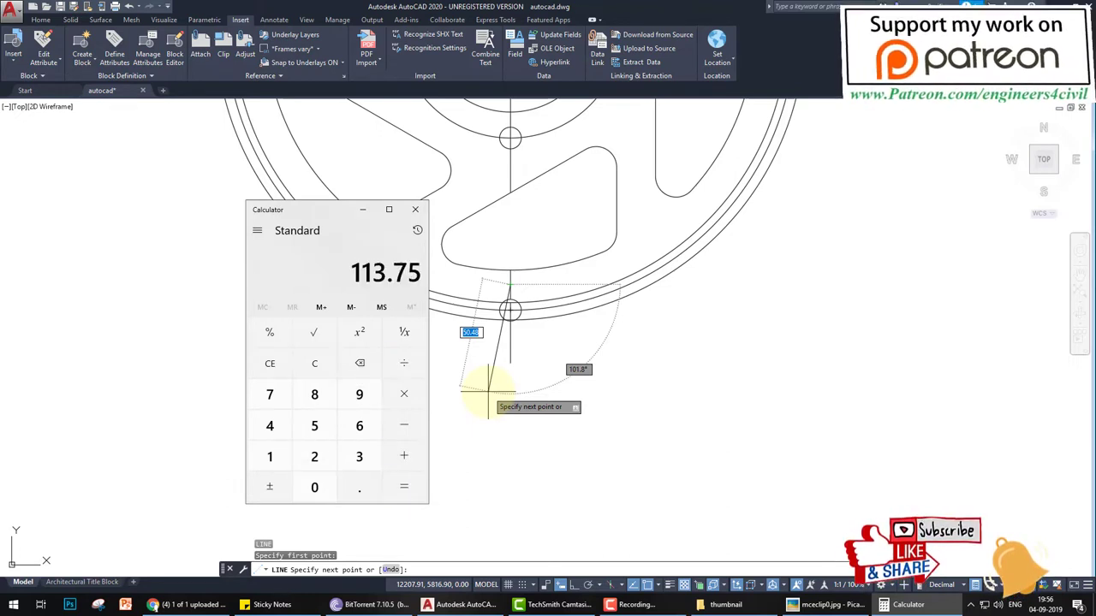
Return to AutoCAD and end the line below the outer circle, left of the centreline, at an angle of 113.75°
click(363, 210)
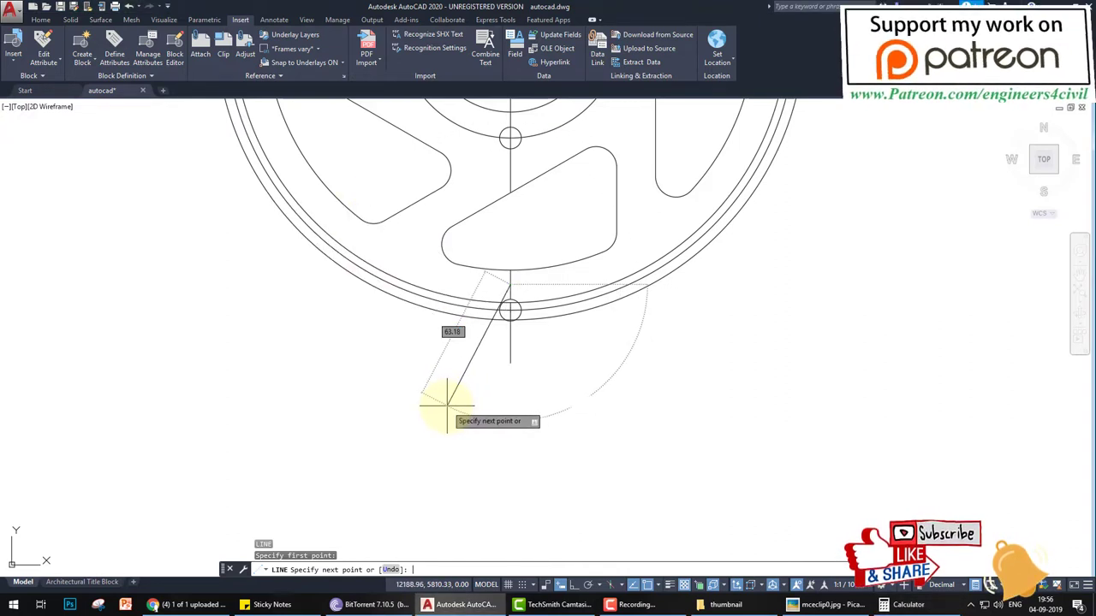
key(Return)
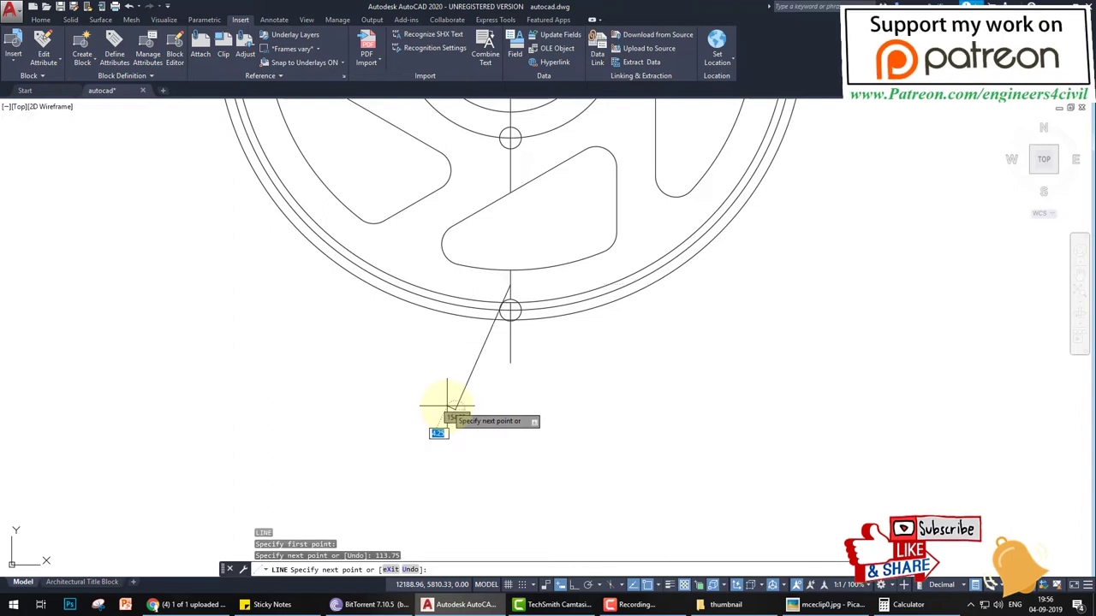
key(Return)
Draw a second line from the same midpoint down to the right at 66.25°, calculating the angle as 113.75 minus 180 and ignoring the sign
key(Return)
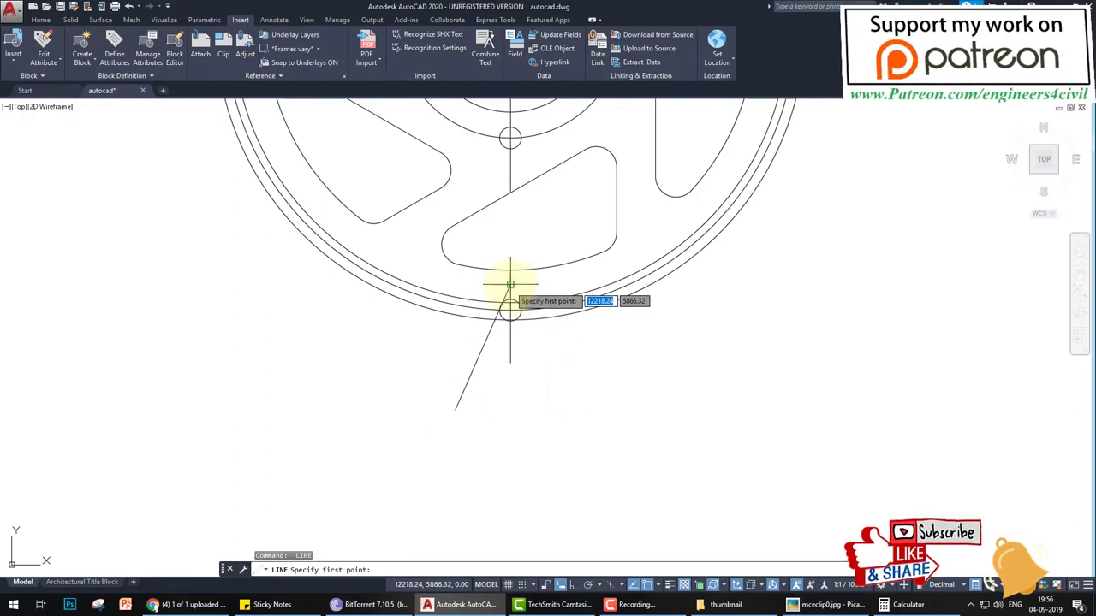
click(510, 284)
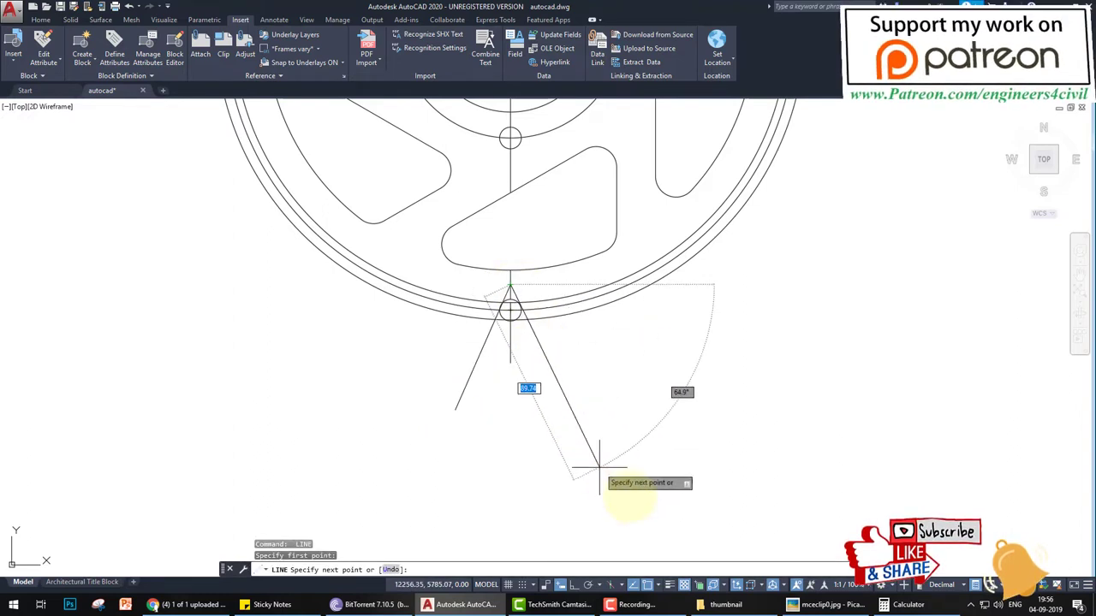
key(alt+Tab)
key(minus)
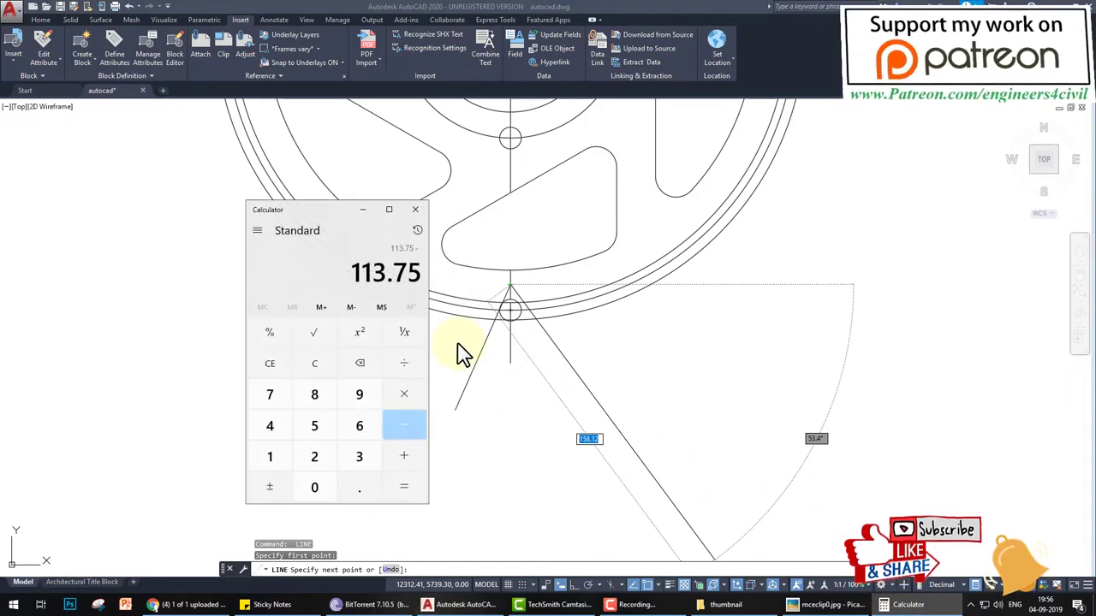
key(1)
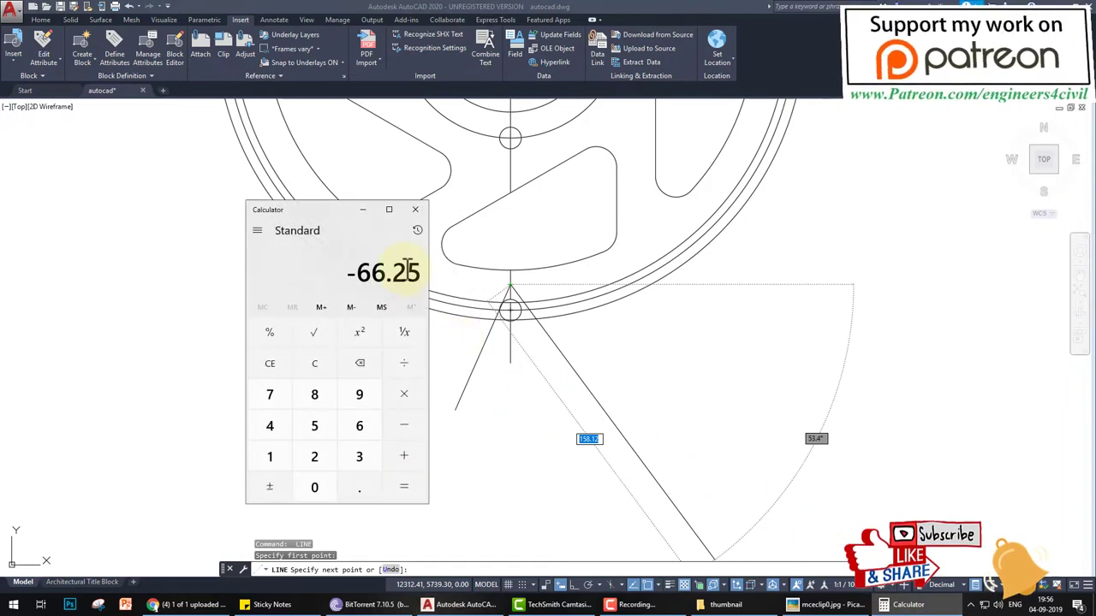
click(362, 209)
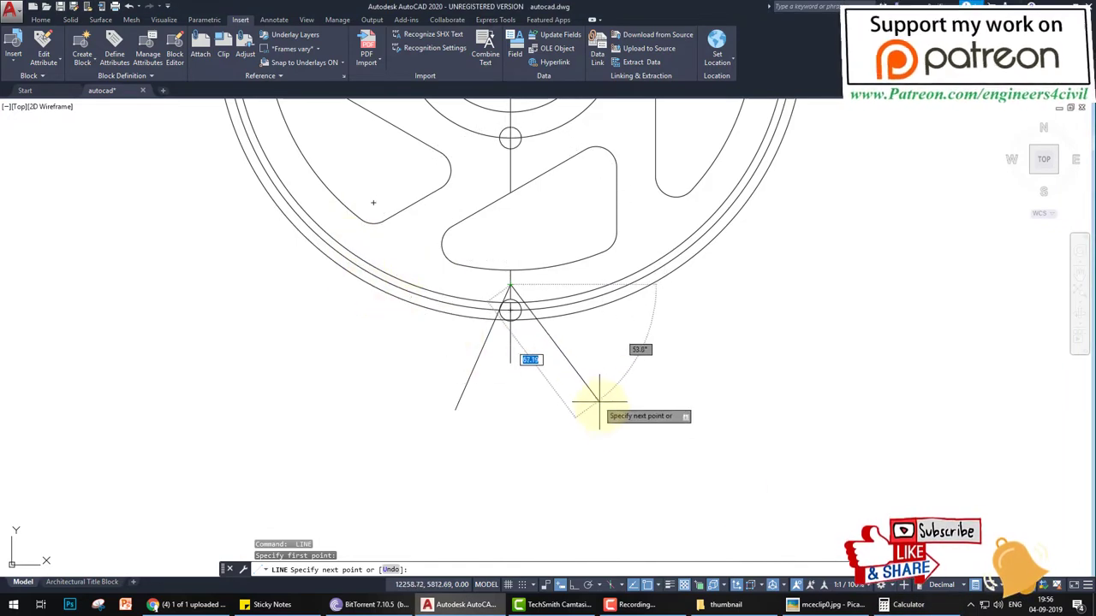
text(66.2)
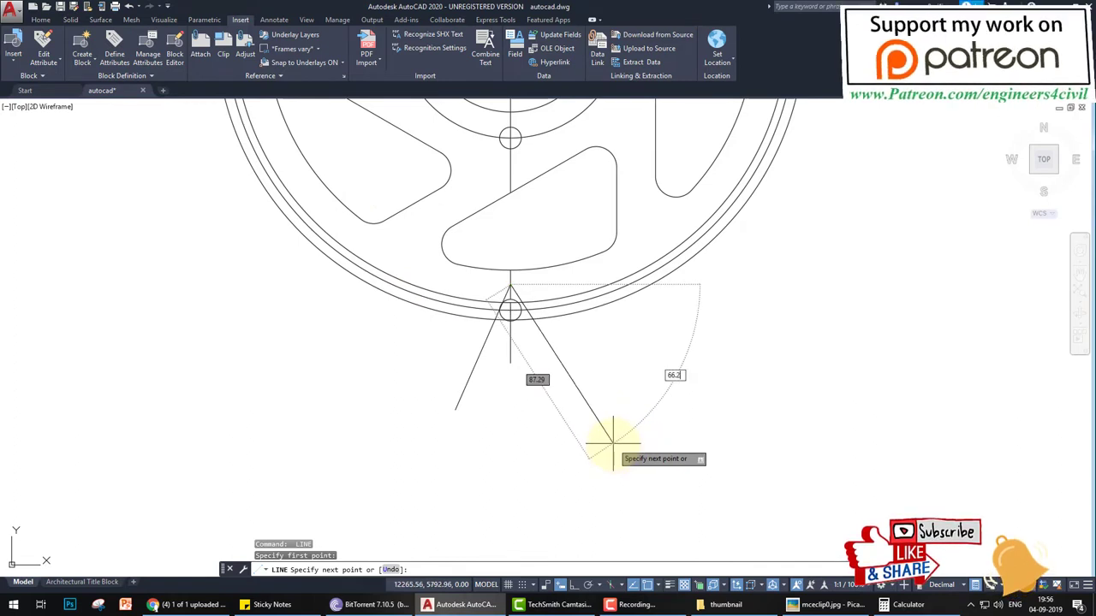
text(5)
key(Return)
key(Escape)
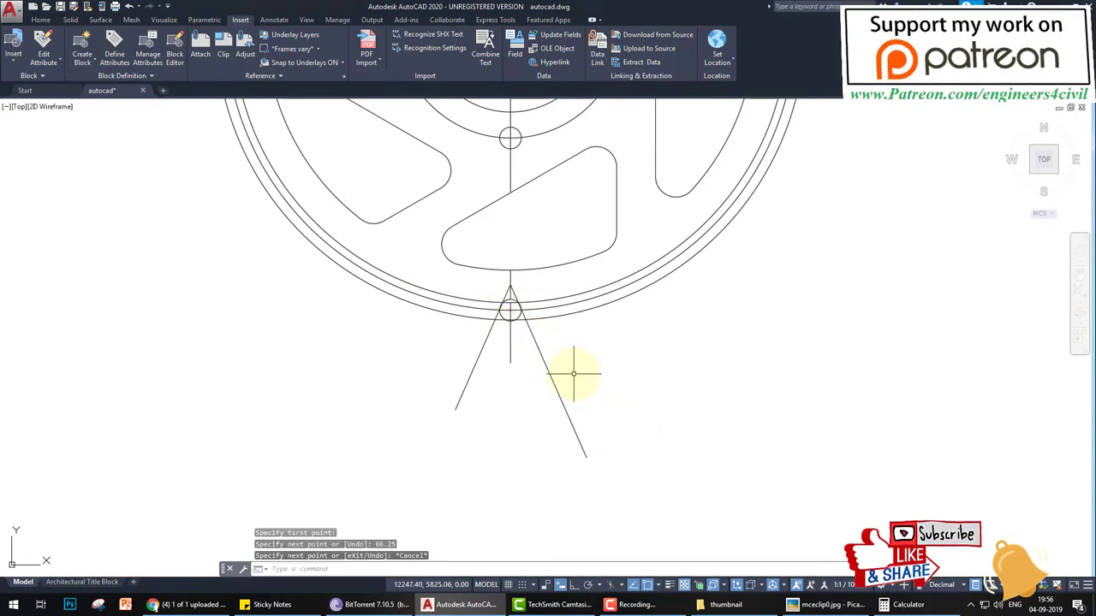
Trim the upper ends of both slanted lines back to the radius 5 circle and remove the small circle pieces outside them
key(Return)
scroll(509, 306, up, 4)
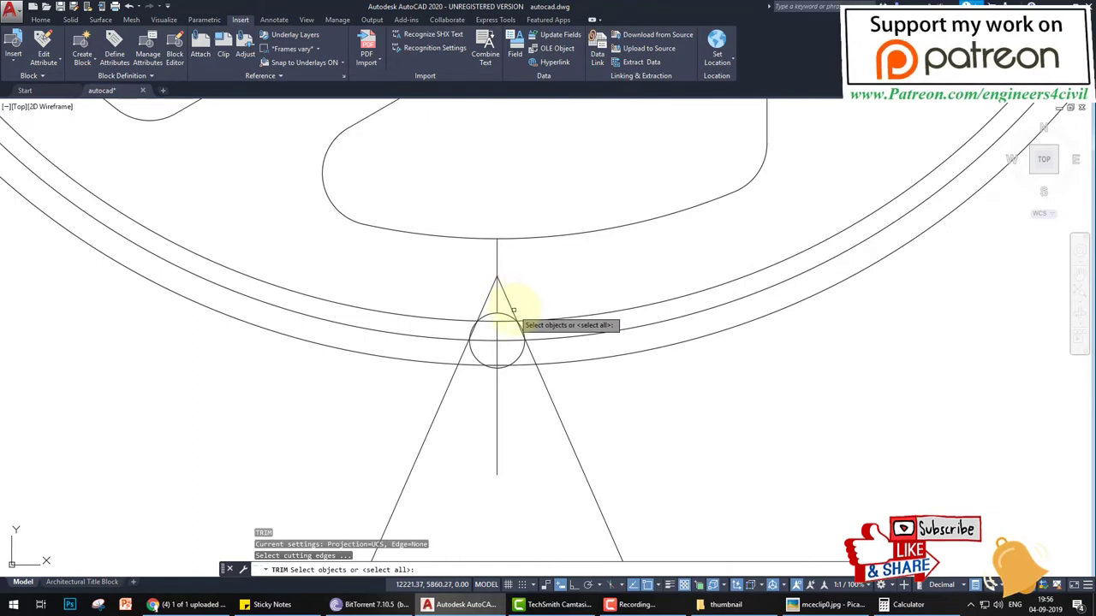
click(511, 310)
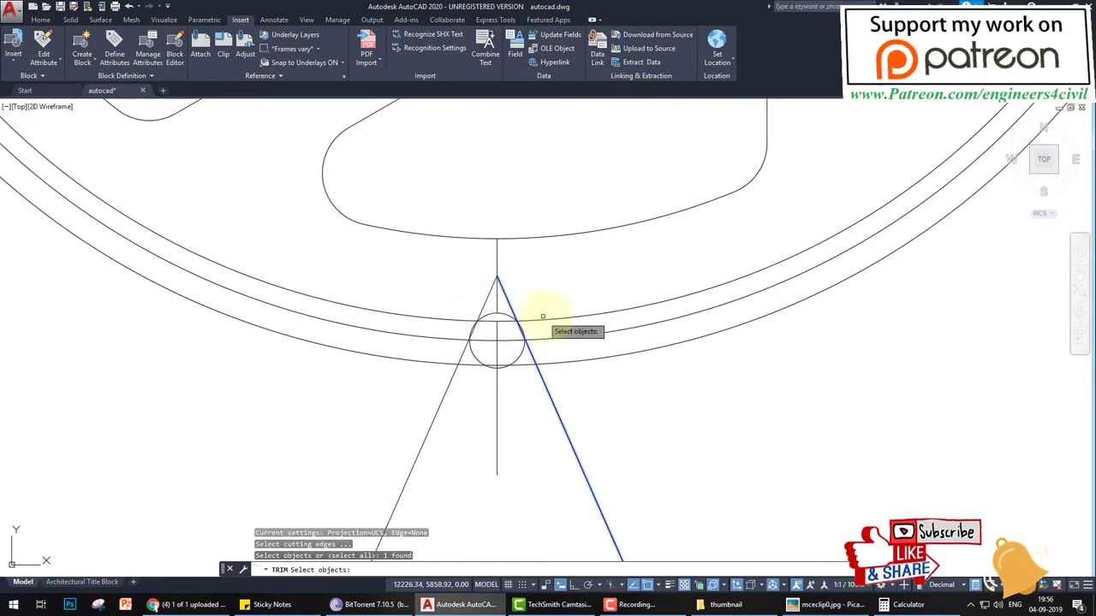
key(Escape)
key(Return)
key(Return)
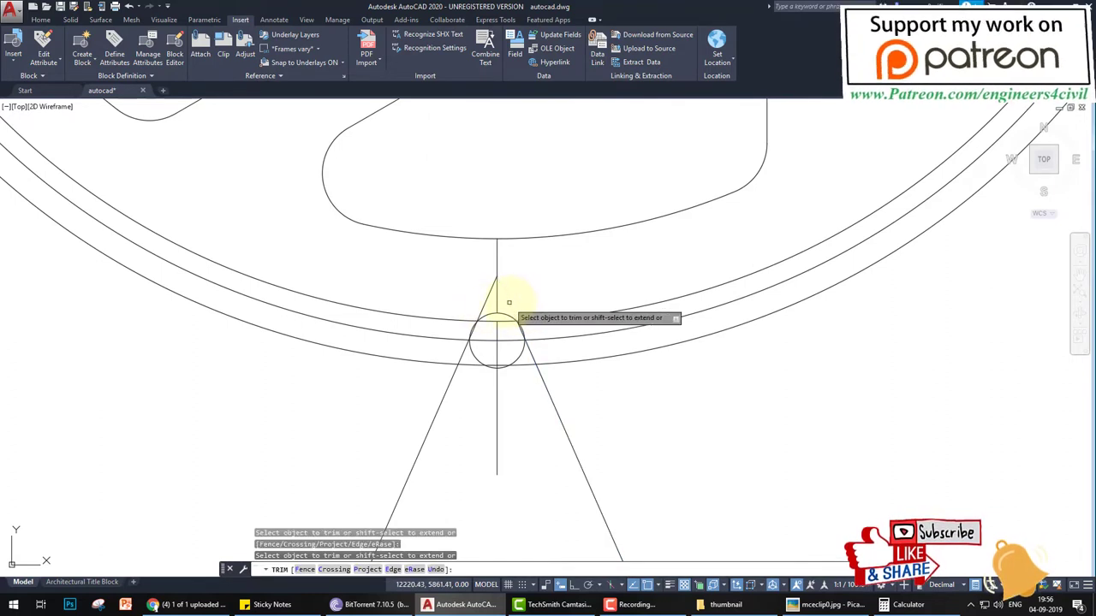
scroll(488, 315, up, 6)
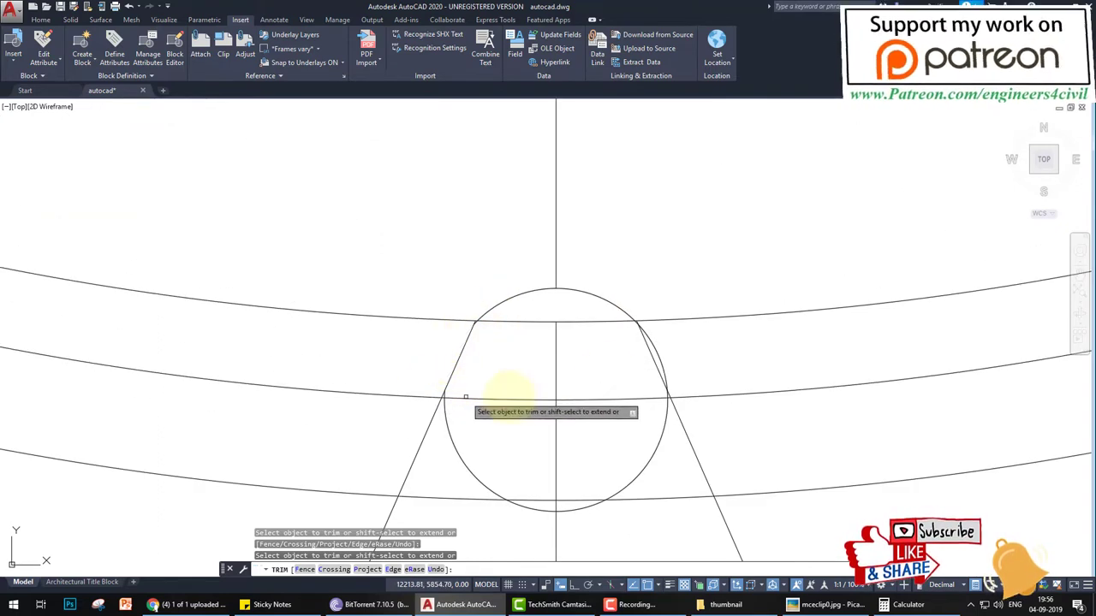
scroll(629, 360, up, 5)
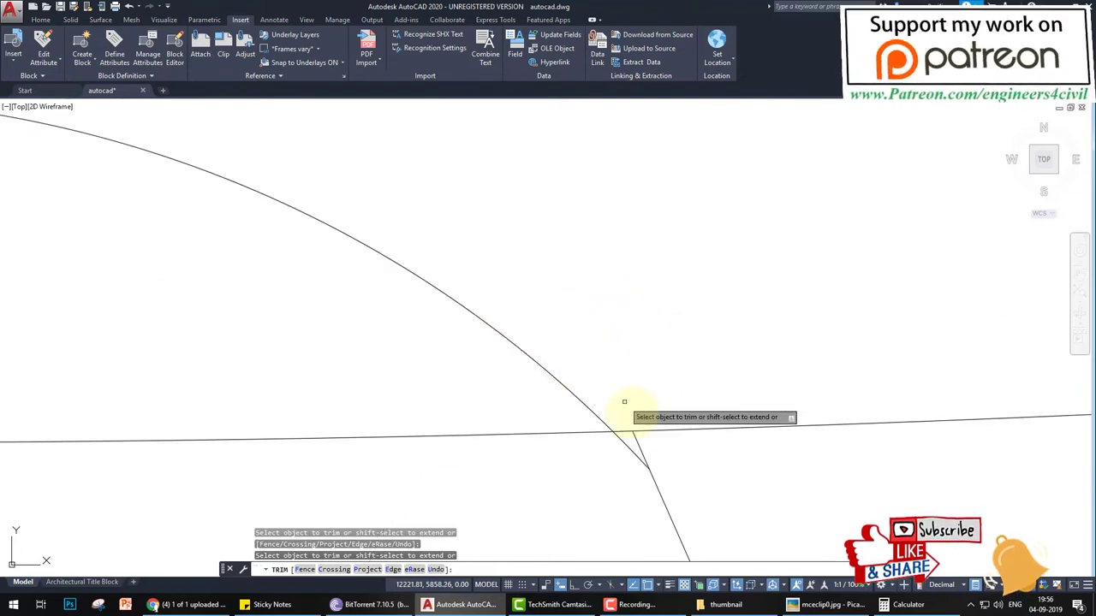
scroll(644, 445, down, 3)
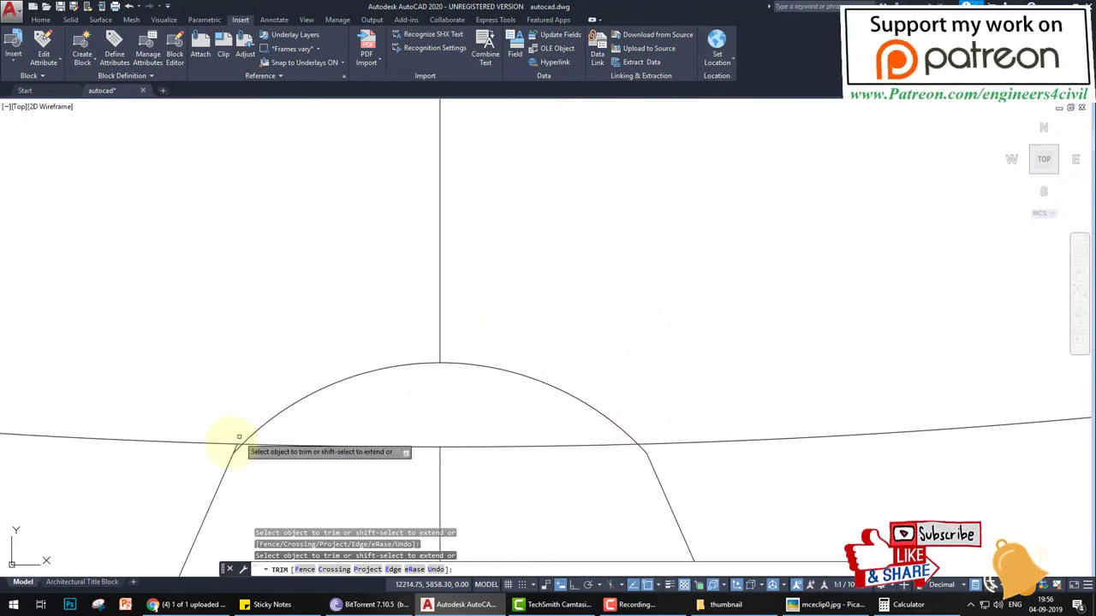
scroll(237, 445, up, 4)
scroll(259, 455, down, 6)
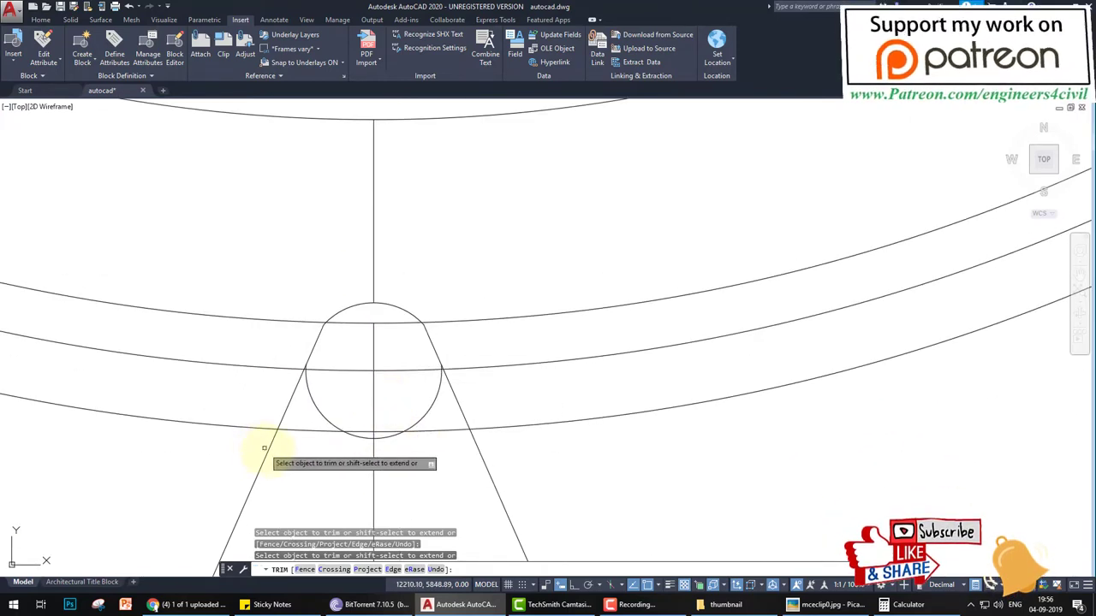
Trim the parts of both slanted lines that extend below the radius 136 circle
click(270, 447)
click(540, 486)
click(479, 475)
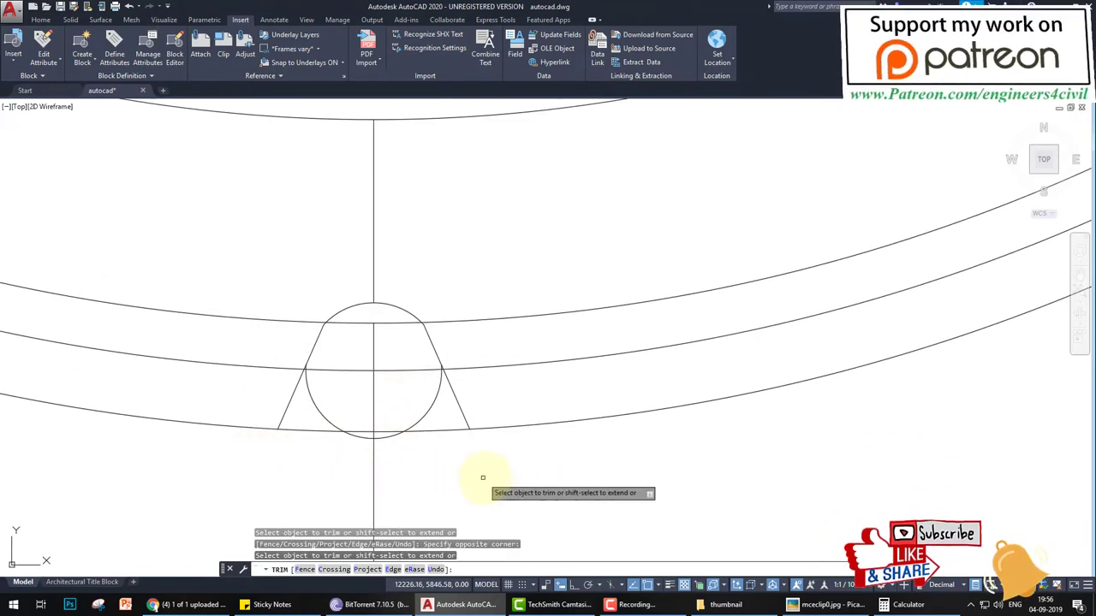
scroll(475, 484, down, 3)
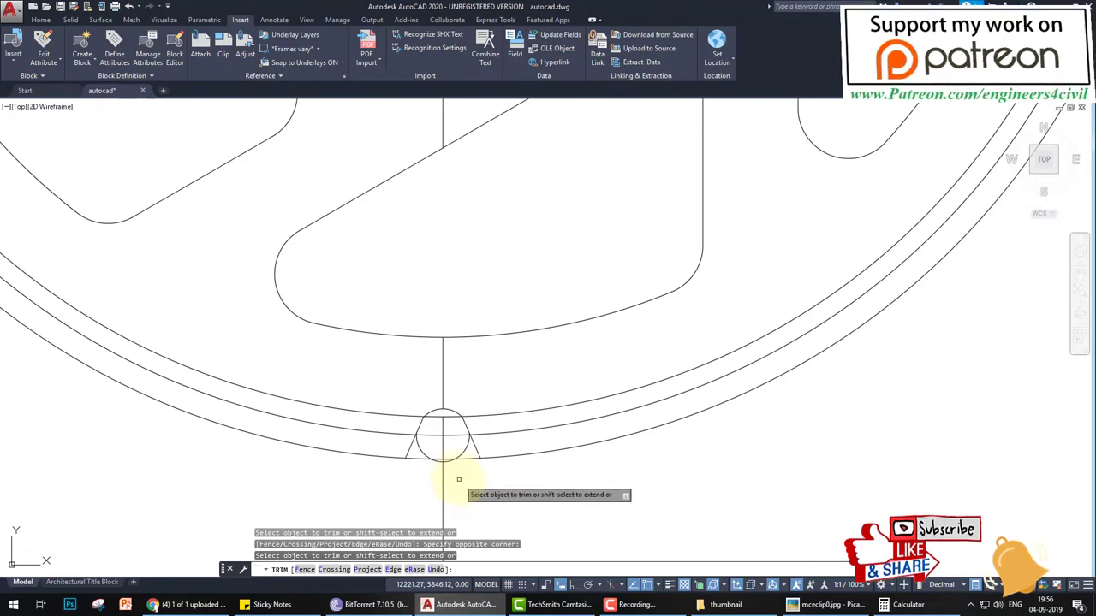
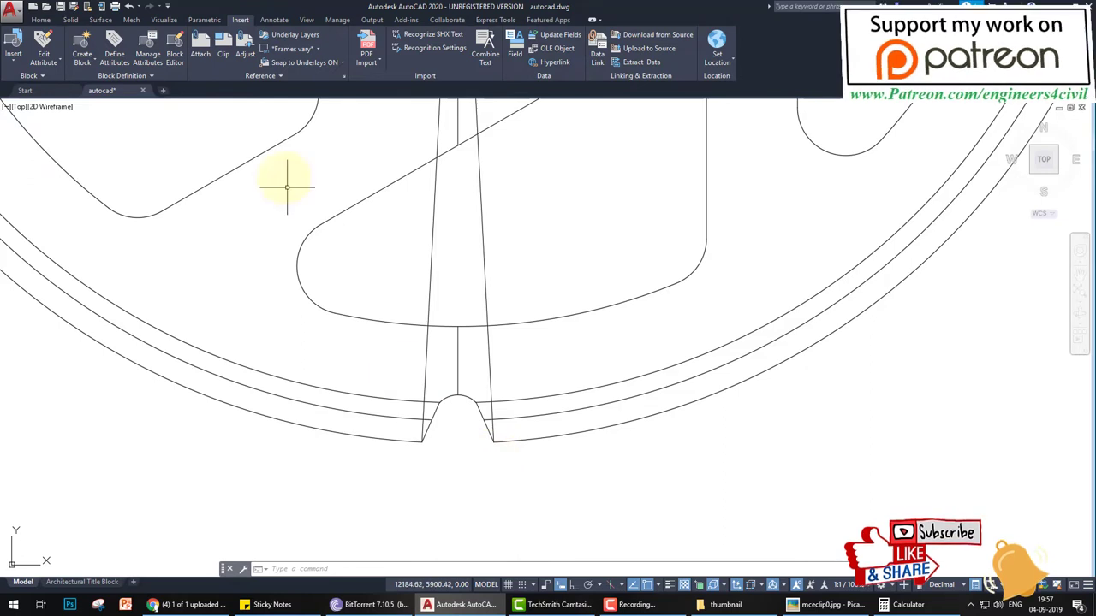
Add an angular dimension between the two long lines running to the tooth gap's outer corners, placed just above the gap
click(271, 21)
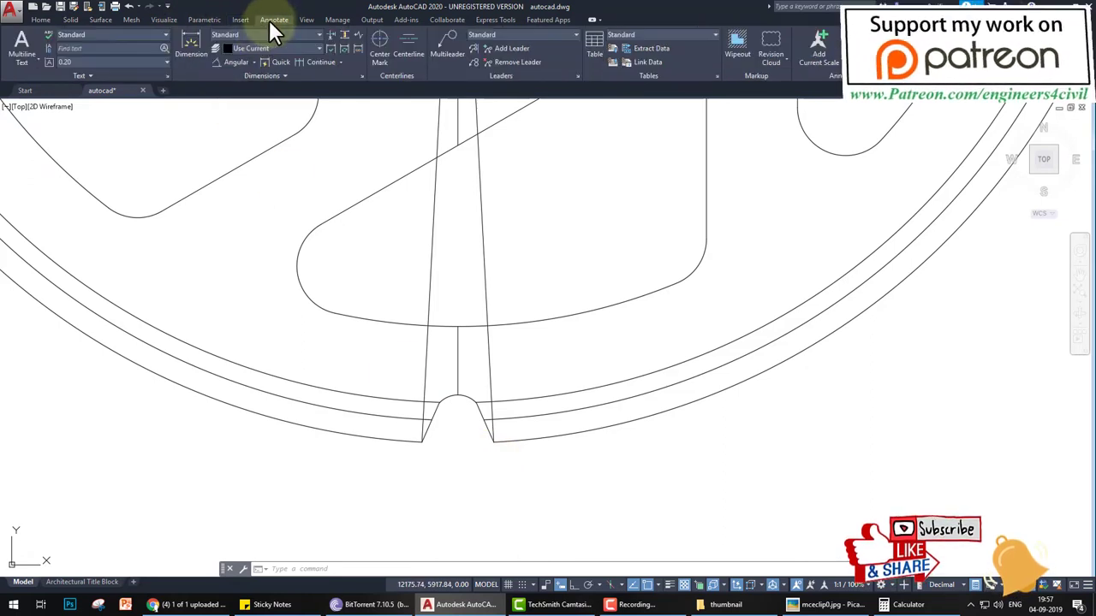
click(429, 276)
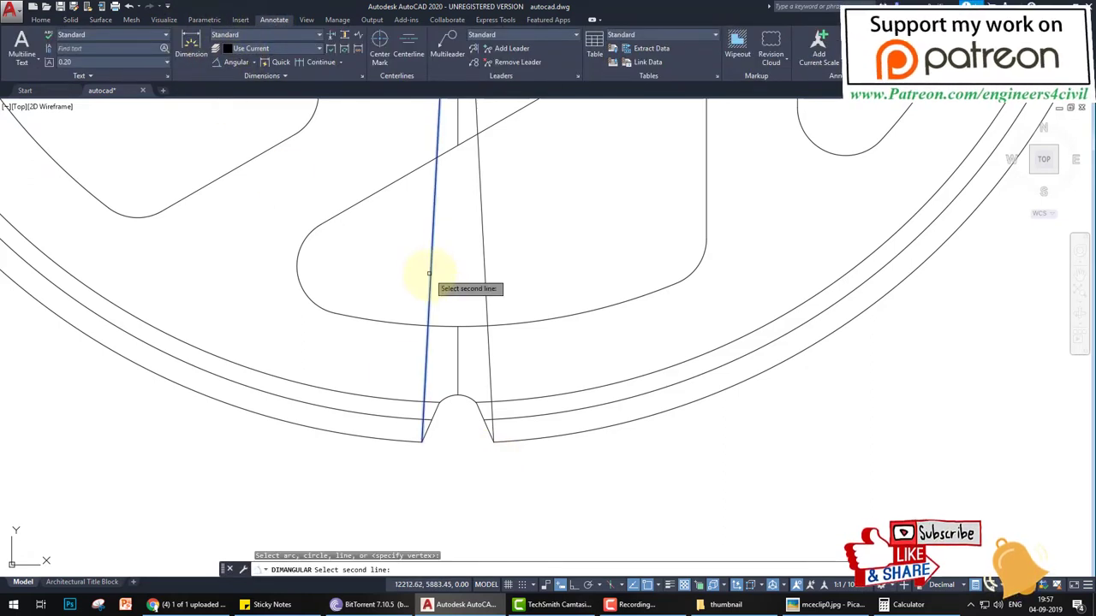
click(485, 282)
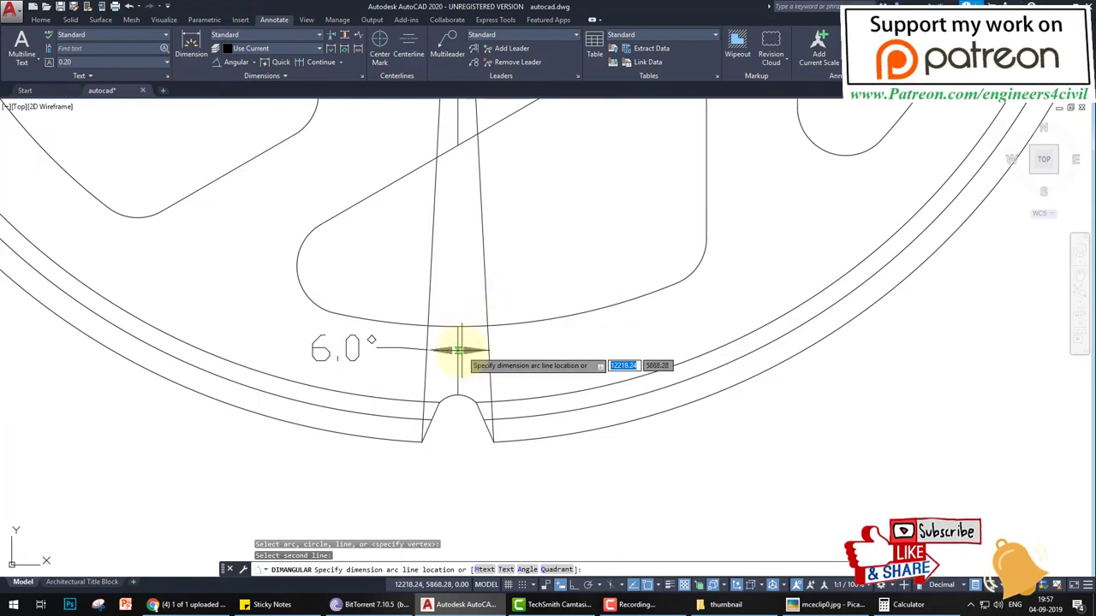
click(460, 353)
Divide 360 by 6 in Calculator to find the tooth gap count, and return to the gap in the AutoCAD drawing
click(925, 599)
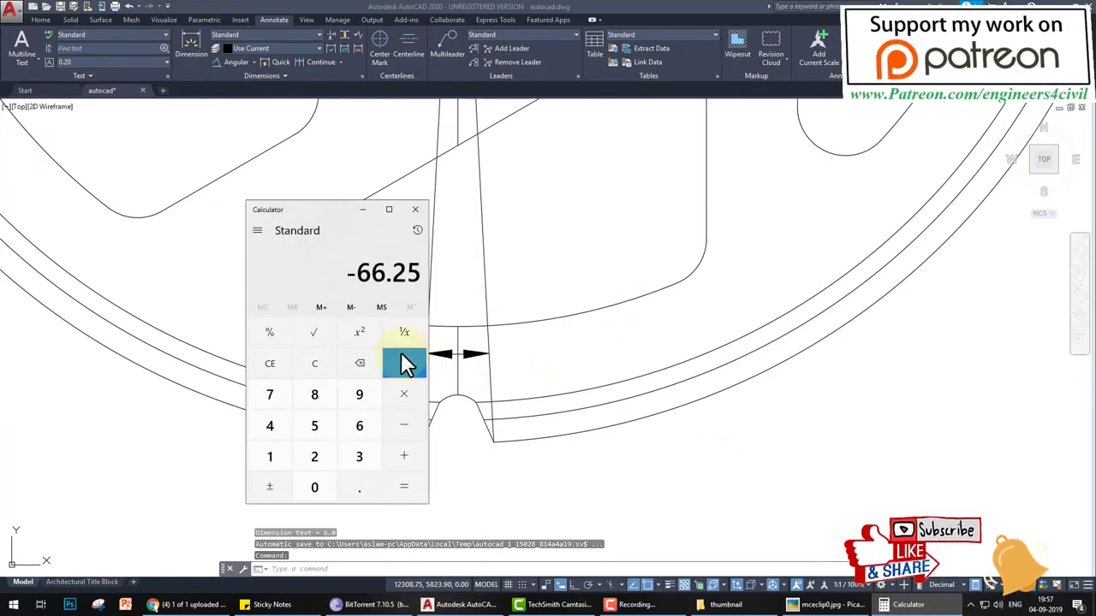
text(360/6)
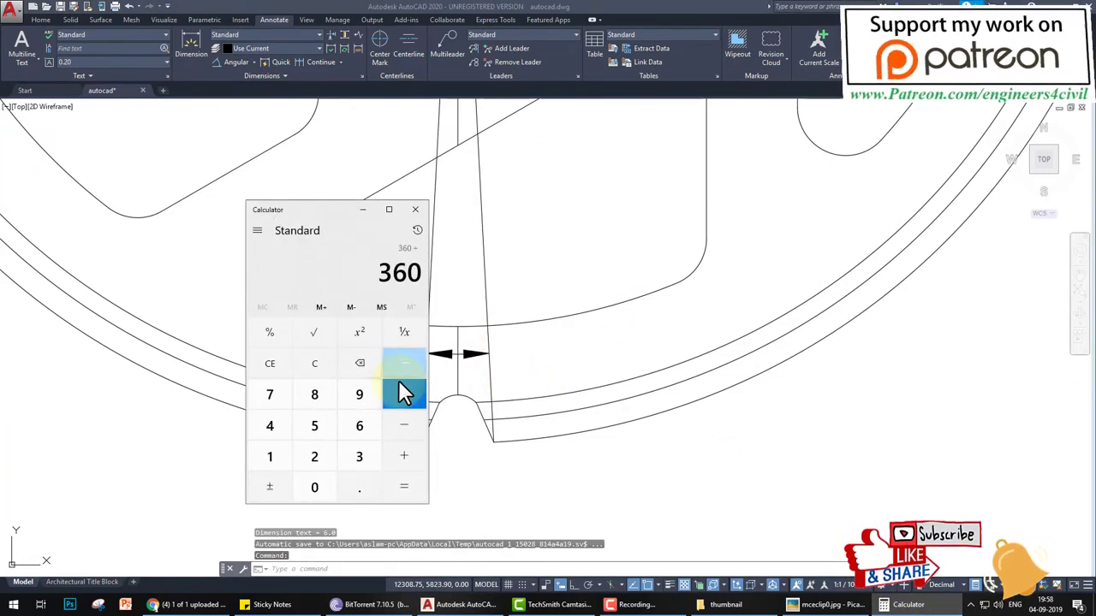
key(Return)
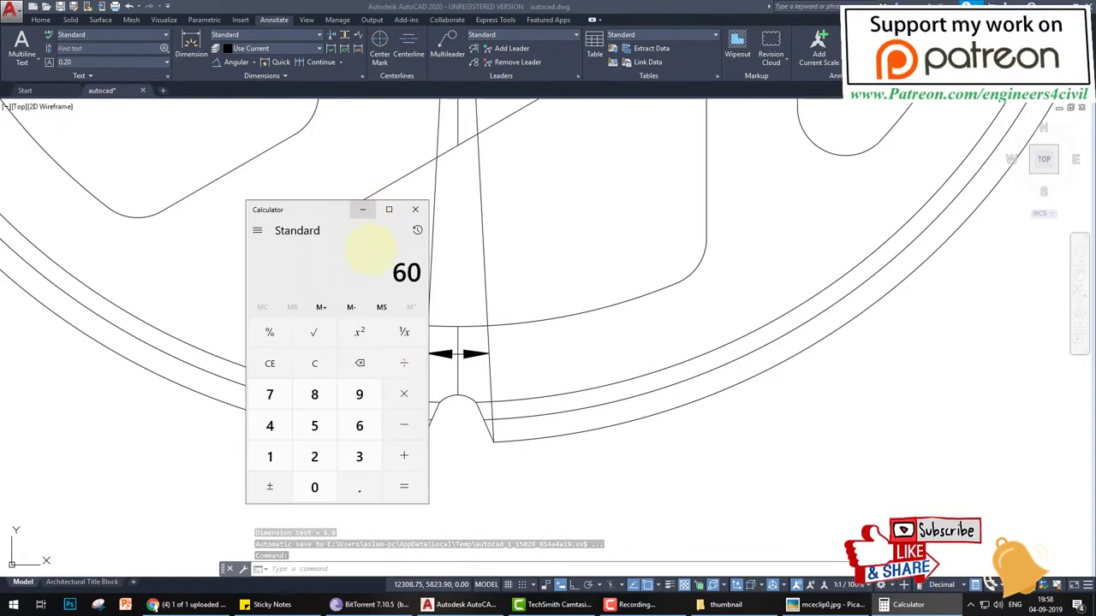
click(362, 209)
scroll(458, 411, down, 3)
scroll(458, 410, up, 2)
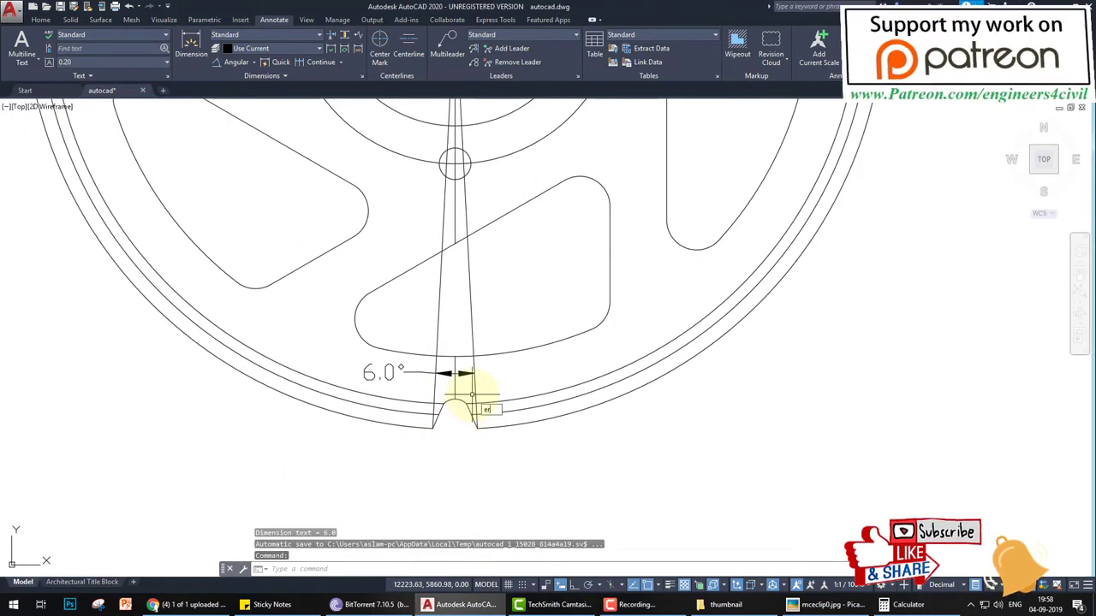
Erase the two long construction lines running from the centre to the tooth gap's outer corners
text(e)
key(Return)
click(523, 334)
click(430, 304)
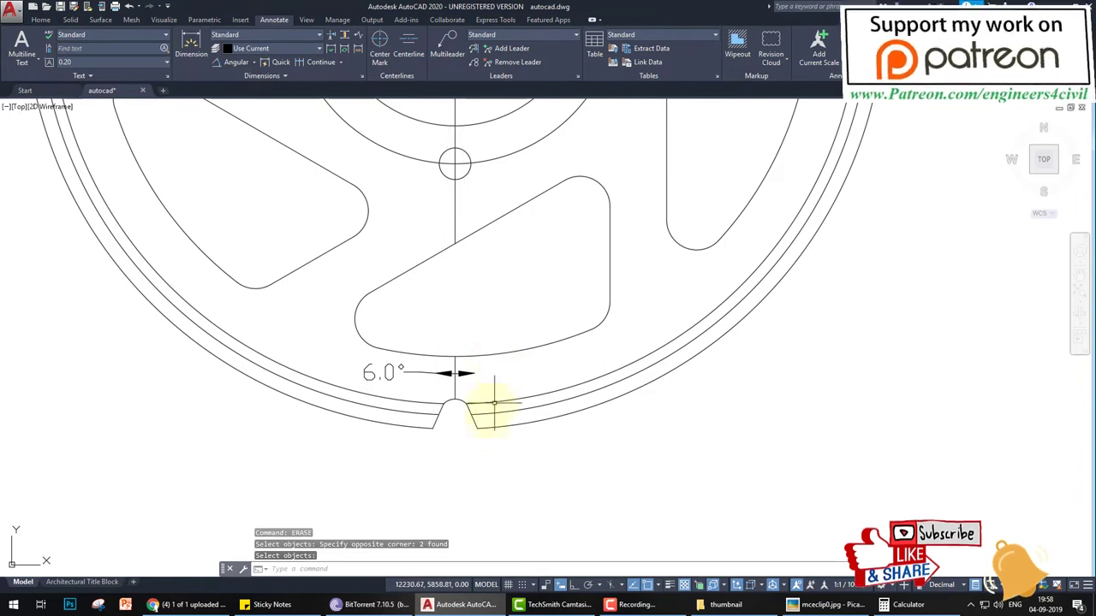
Create a polar array of the tooth gap's rounded top and two slanted sides around the sprocket centre, with 60 items
key(Return)
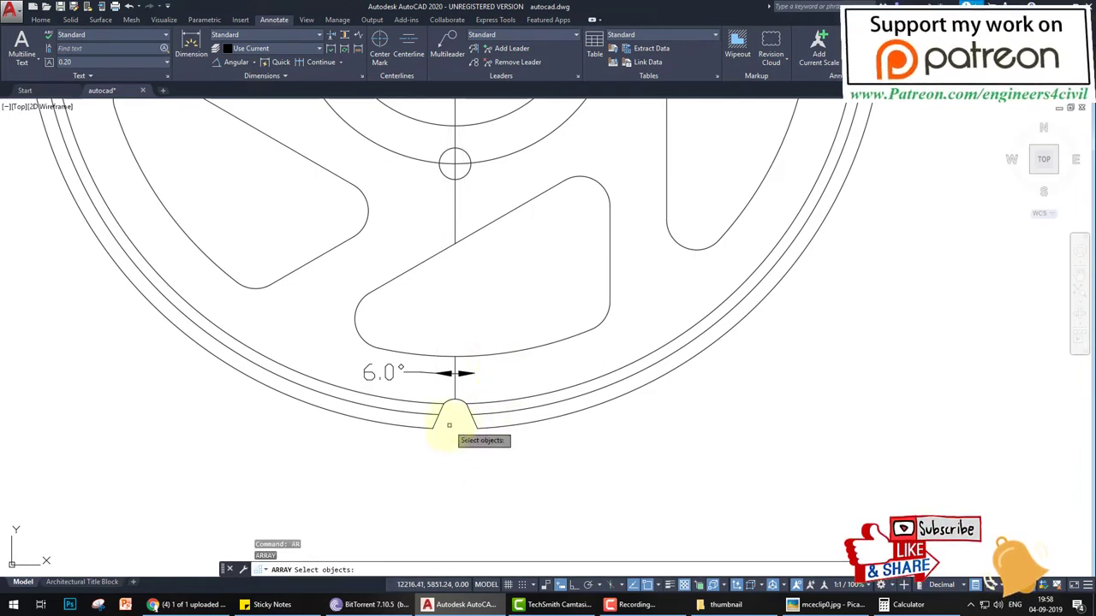
click(440, 409)
click(458, 403)
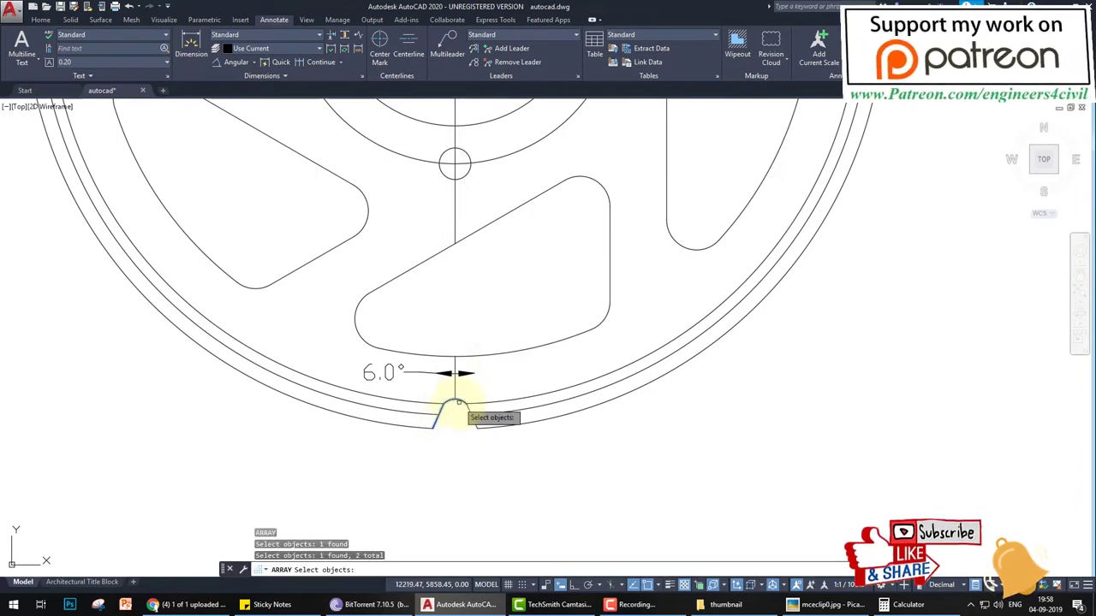
click(471, 419)
key(Return)
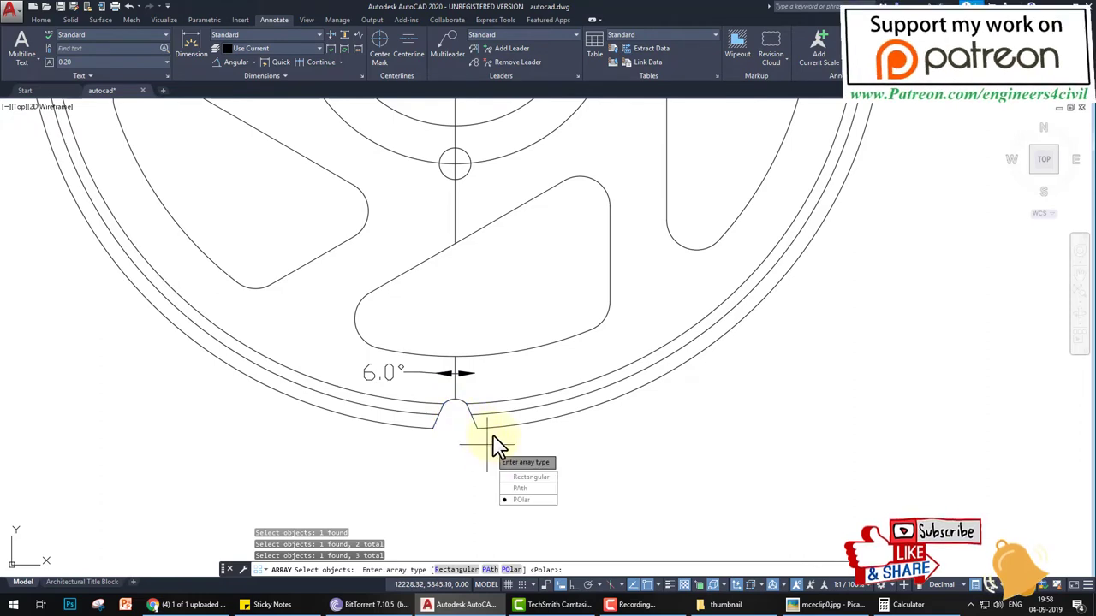
click(529, 500)
scroll(475, 360, down, 5)
scroll(472, 362, up, 4)
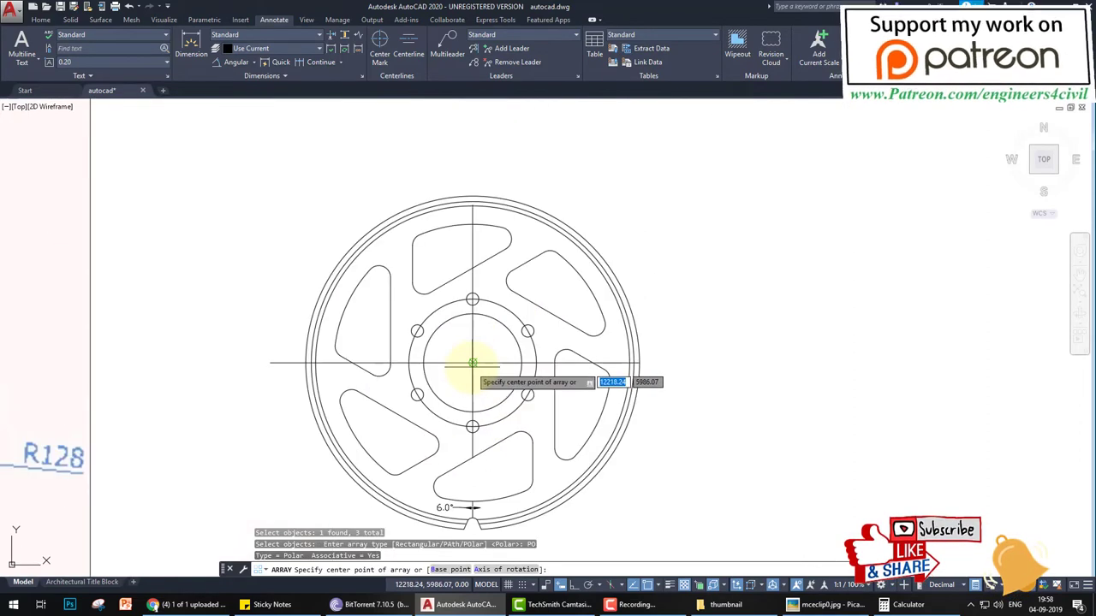
click(473, 362)
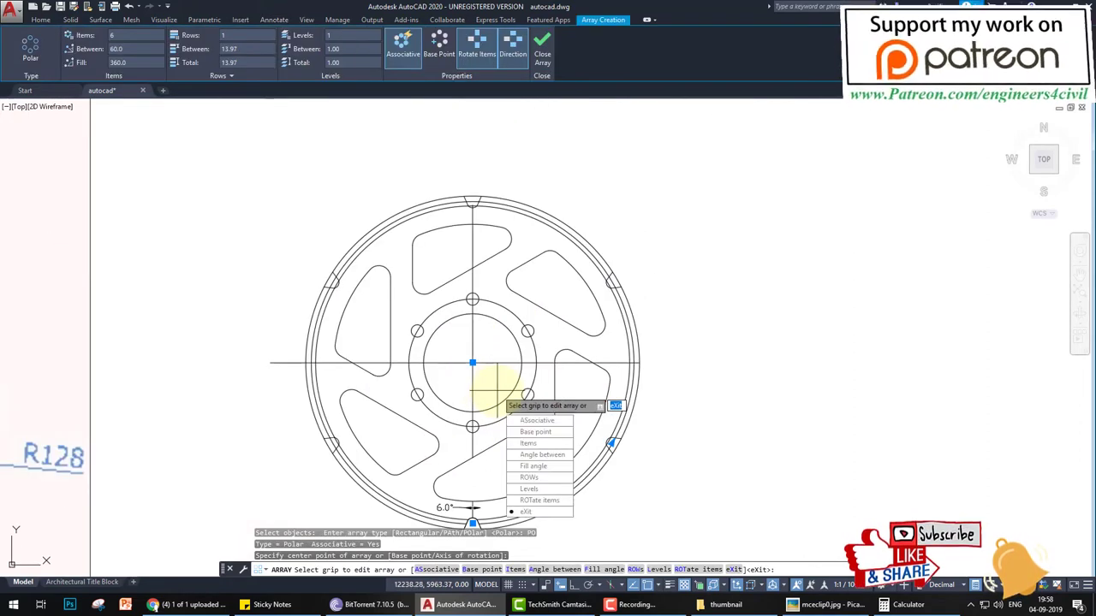
click(528, 442)
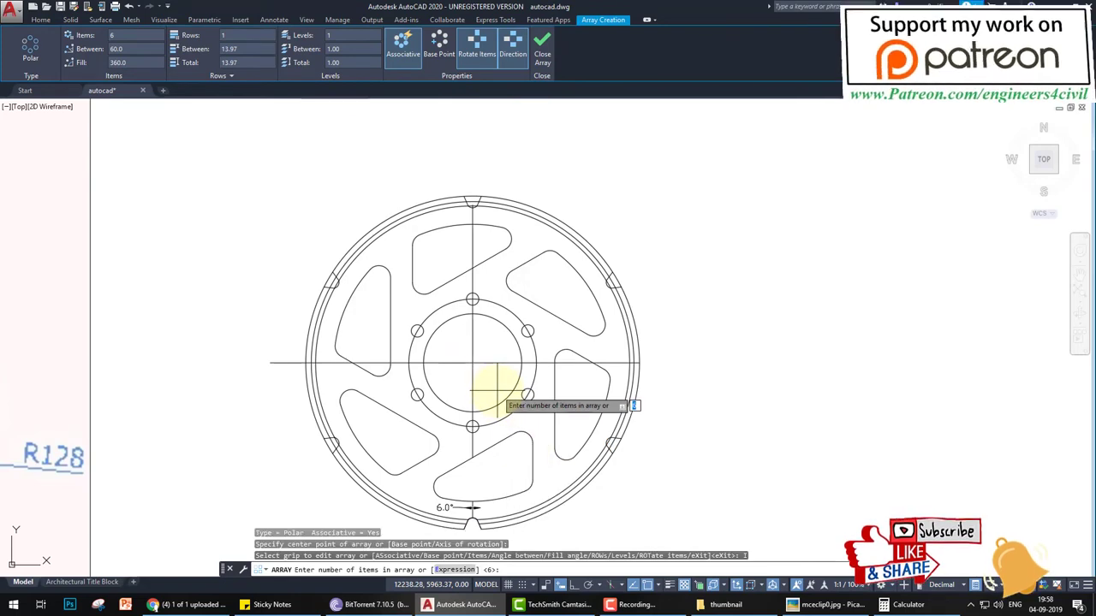
key(Return)
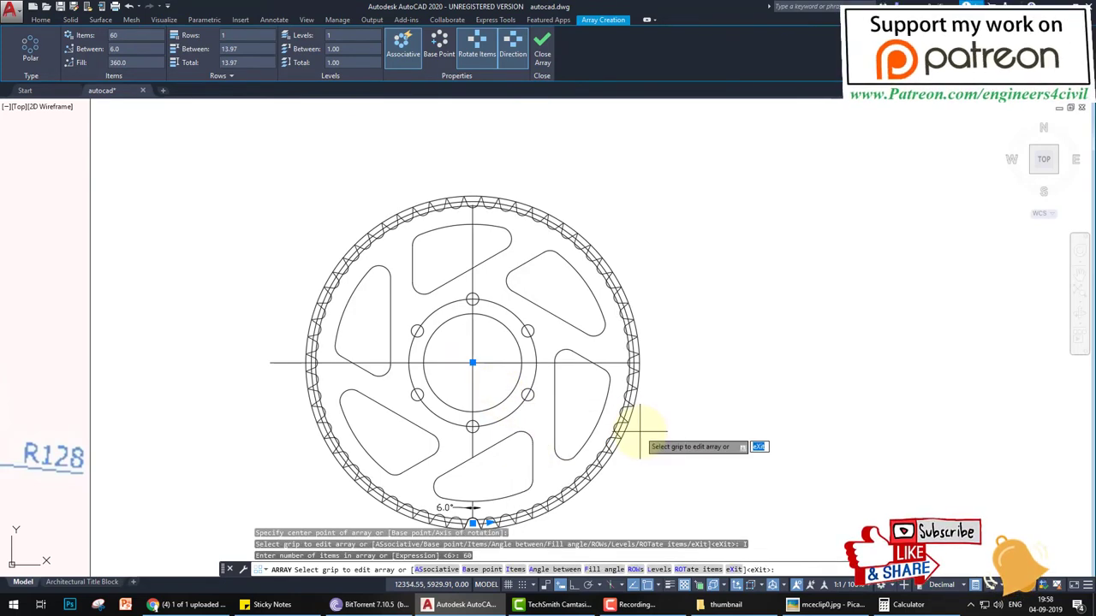
key(Escape)
Compare the arrayed tooth gaps with the tooth profile in the reference image
middle_drag(422, 383, 395, 330)
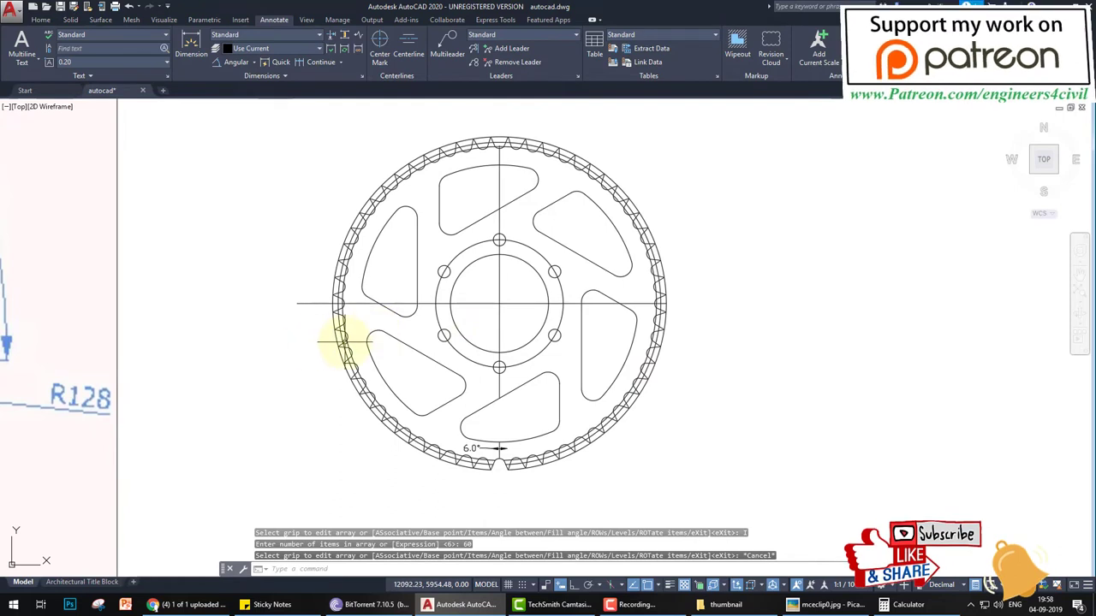
scroll(343, 340, down, 2)
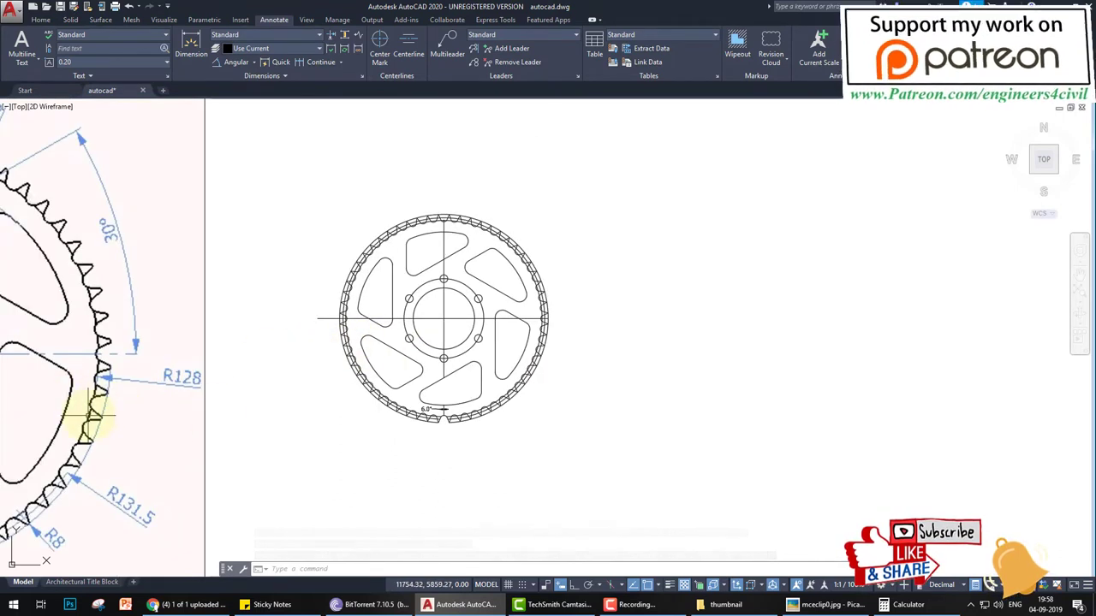
scroll(343, 356, up, 4)
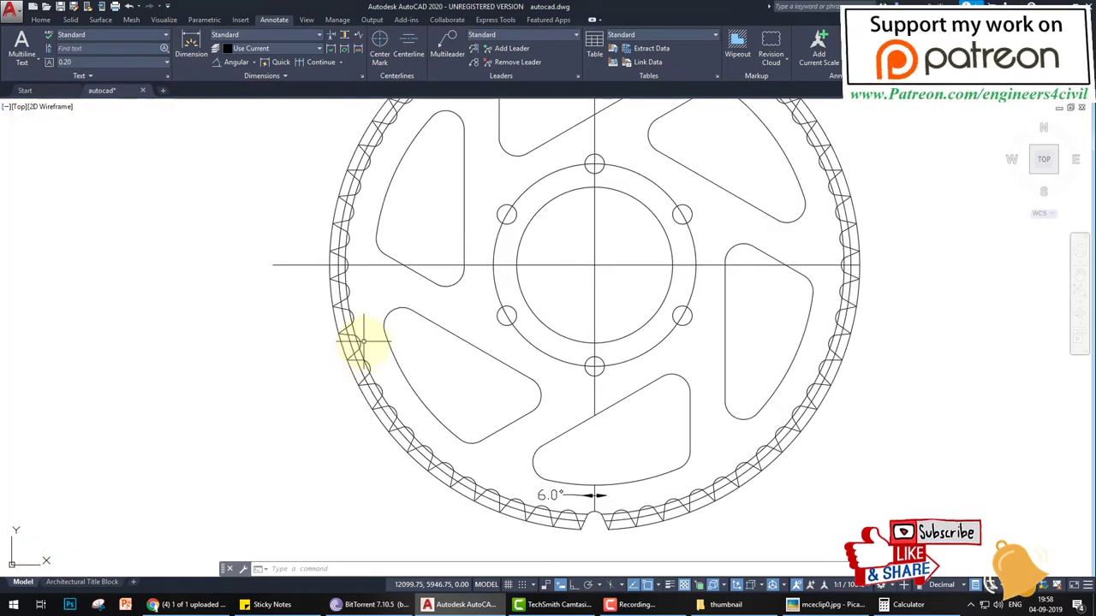
scroll(359, 344, down, 2)
scroll(346, 354, down, 5)
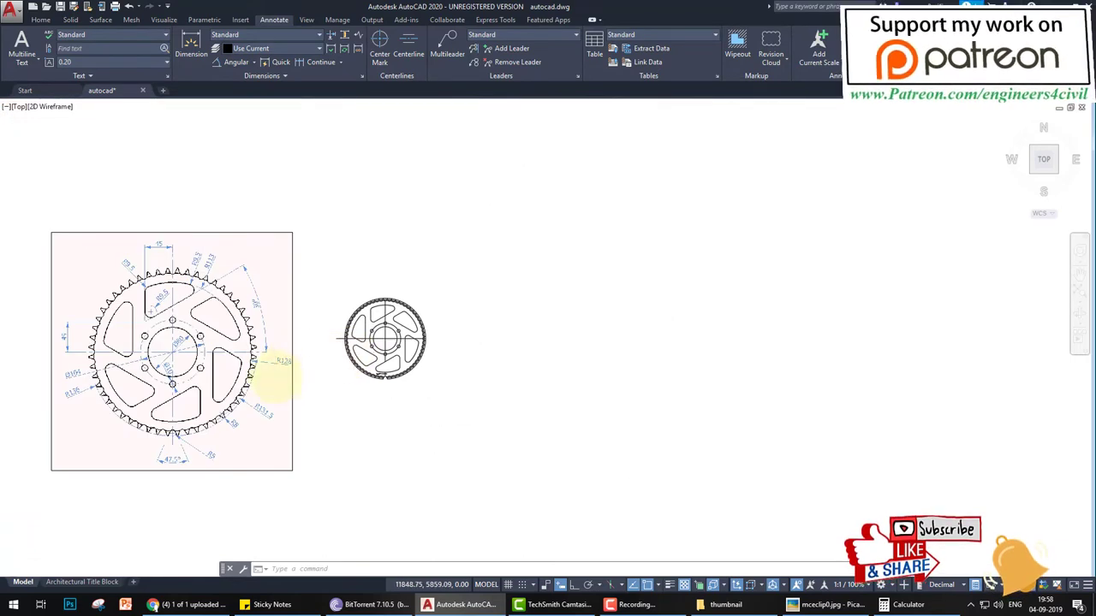
scroll(275, 375, up, 5)
scroll(463, 314, up, 2)
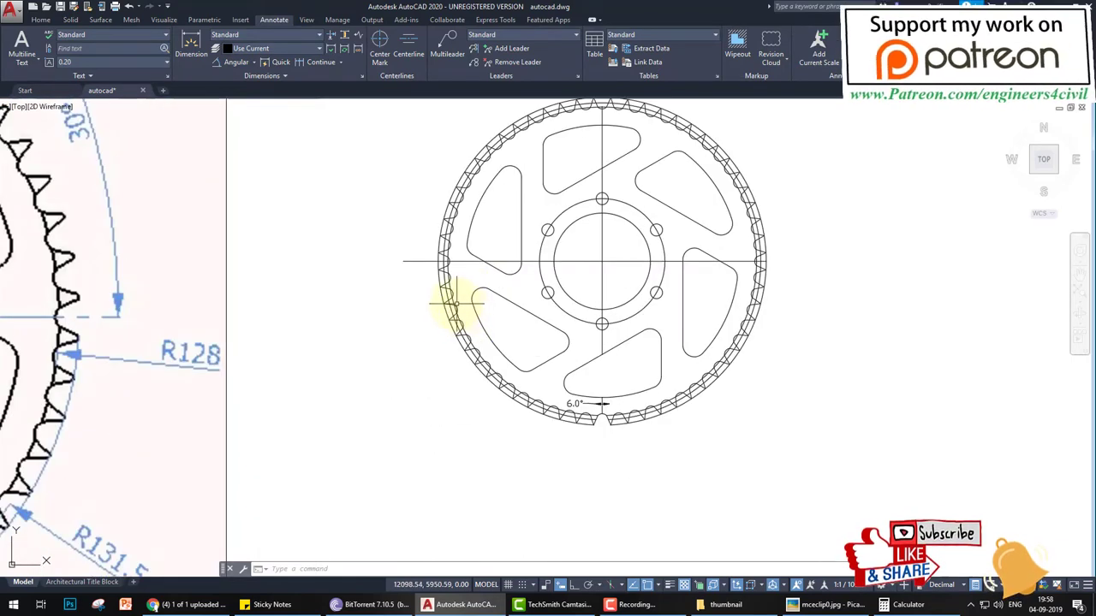
text(e)
key(Return)
scroll(449, 309, up, 4)
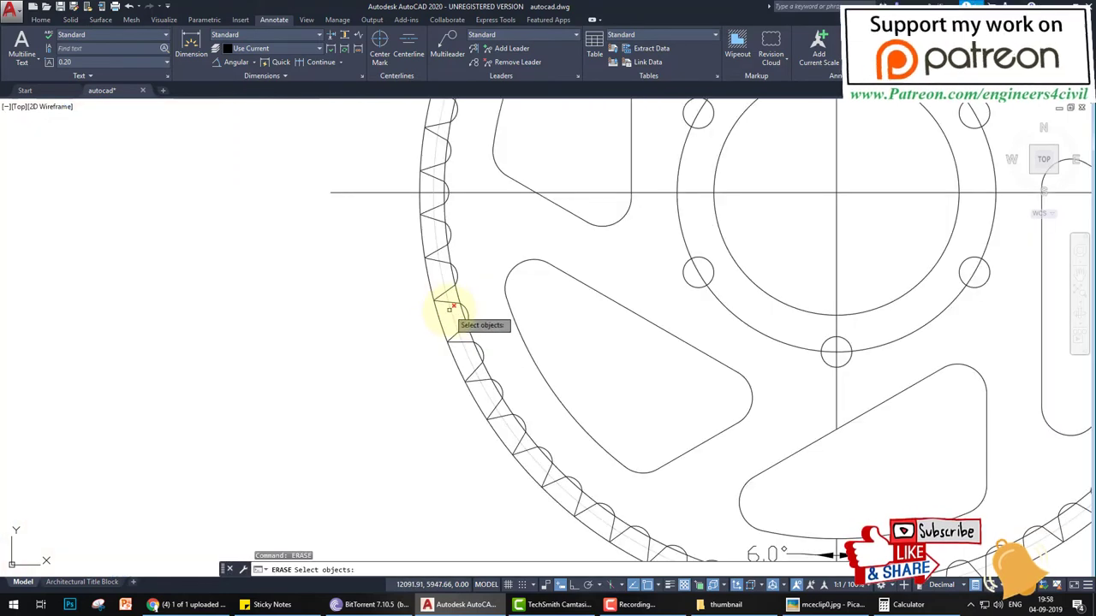
click(451, 313)
scroll(244, 350, down, 3)
scroll(151, 355, down, 2)
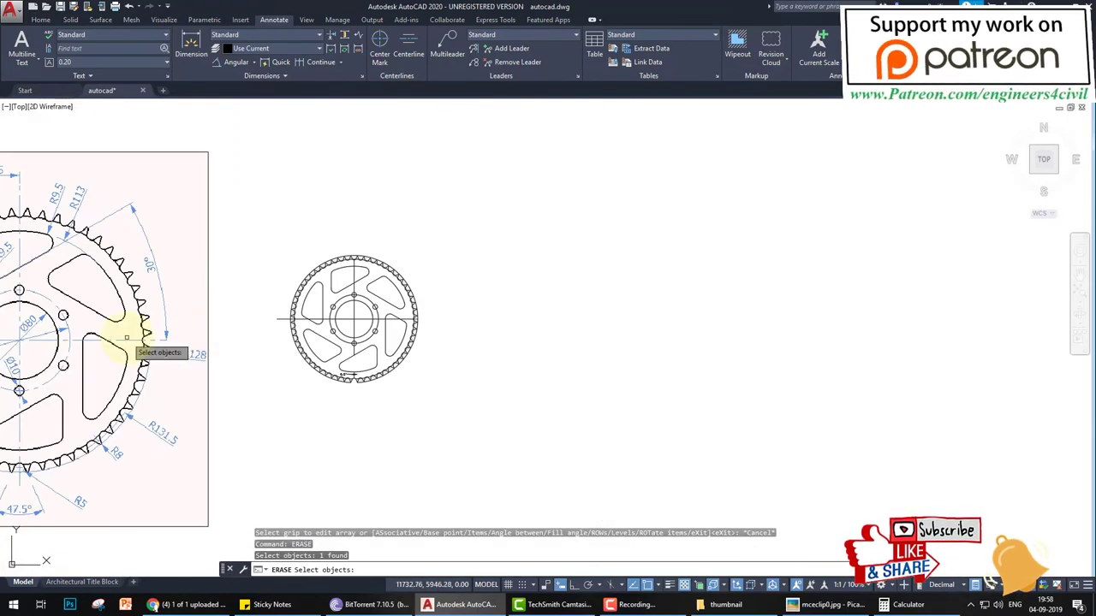
scroll(232, 359, up, 1)
scroll(207, 342, up, 4)
scroll(206, 342, down, 3)
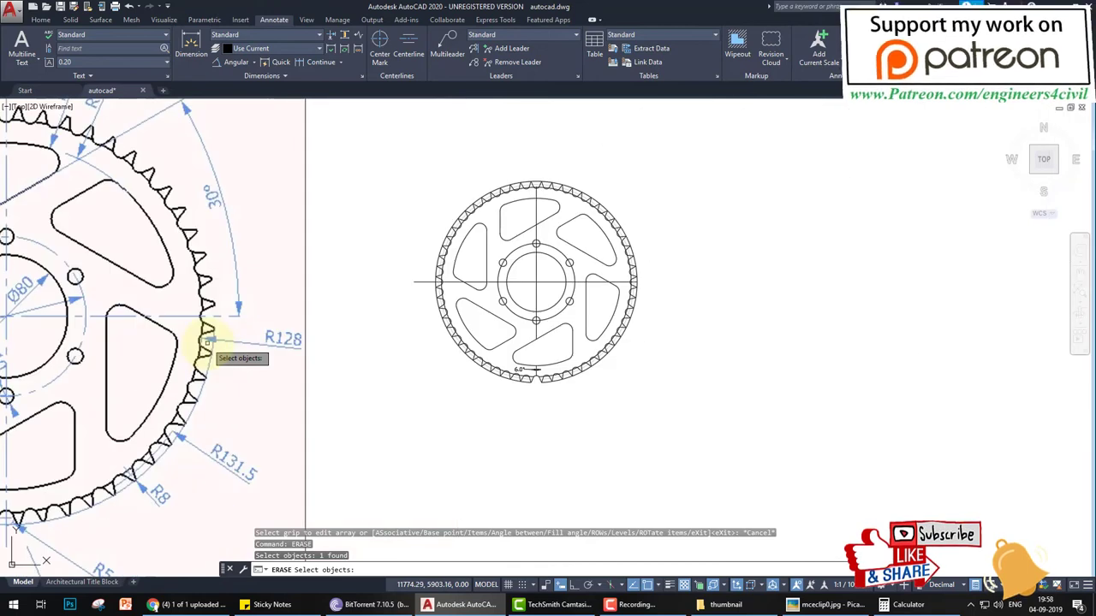
scroll(458, 341, up, 4)
scroll(440, 326, up, 4)
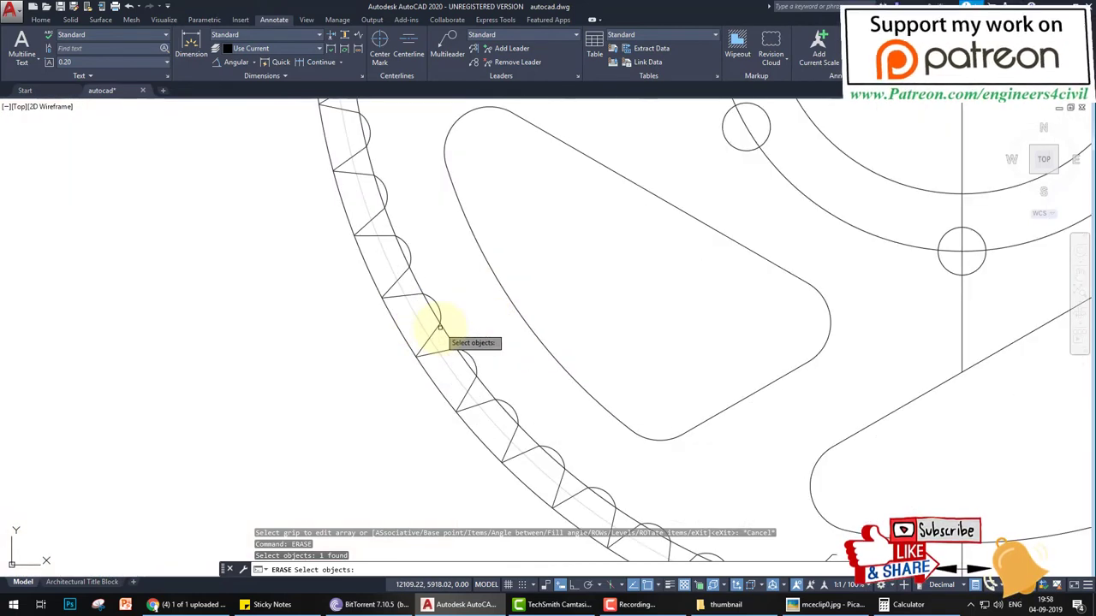
scroll(433, 313, down, 4)
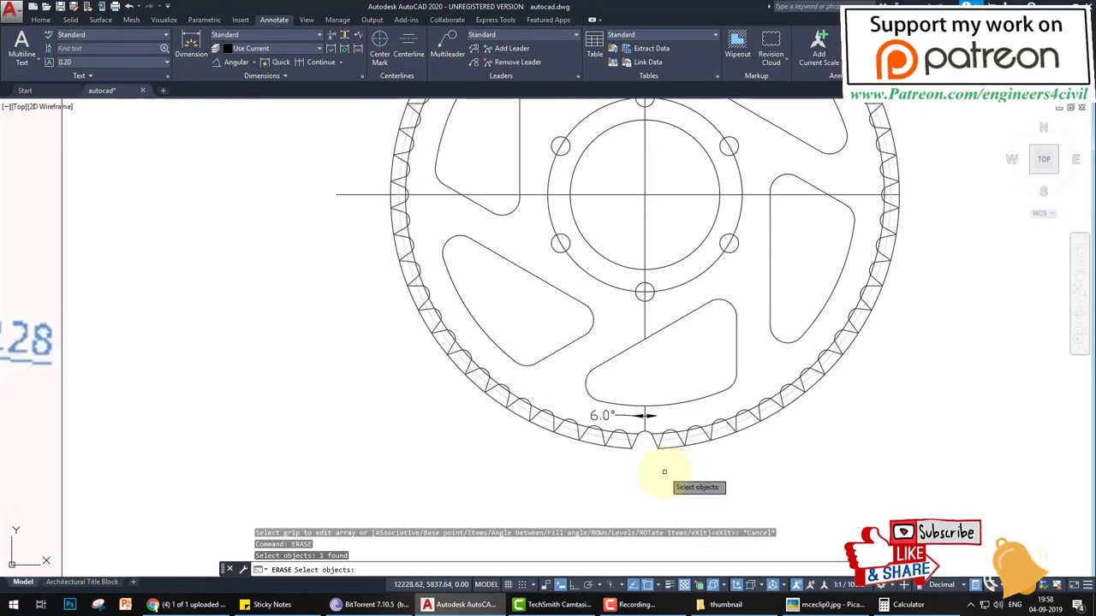
scroll(645, 437, up, 2)
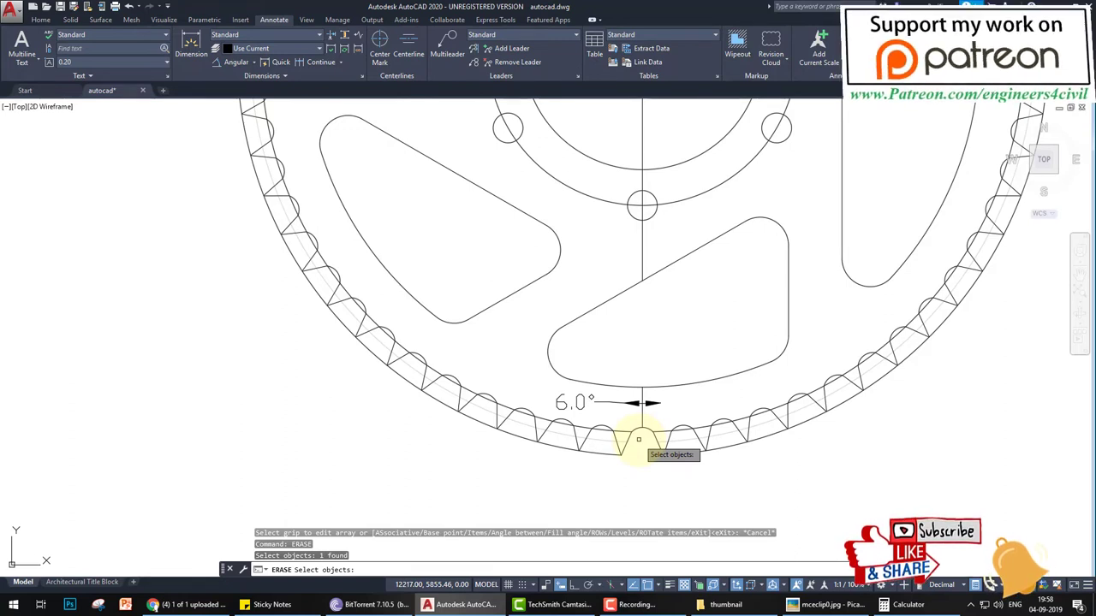
key(Escape)
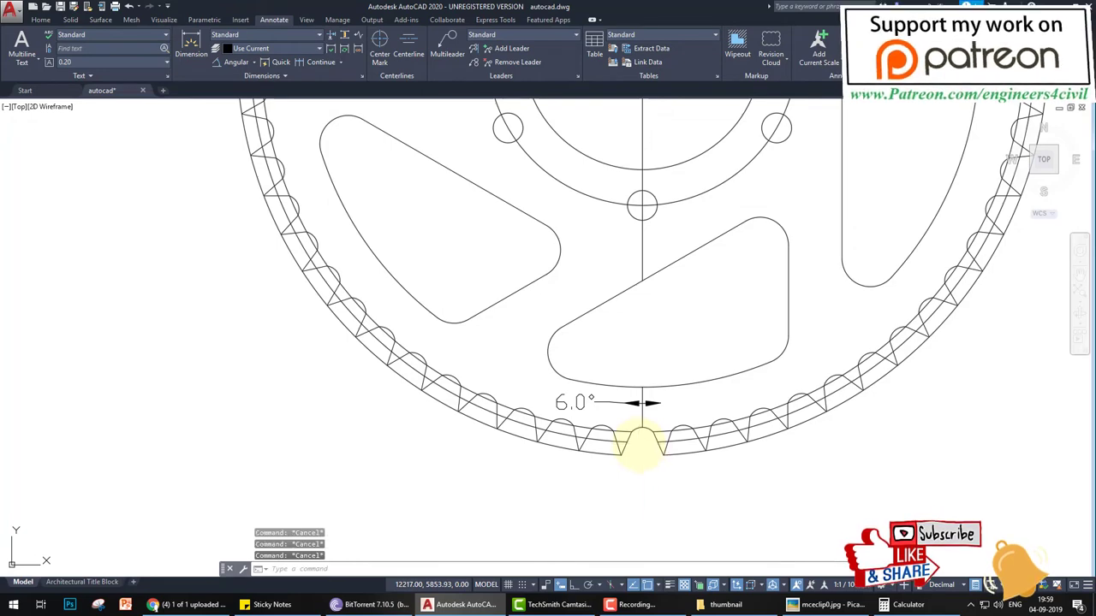
key(ctrl+z)
Erase the middle of the three rim circles that pass through the arrayed tooth gaps
scroll(569, 415, up, 5)
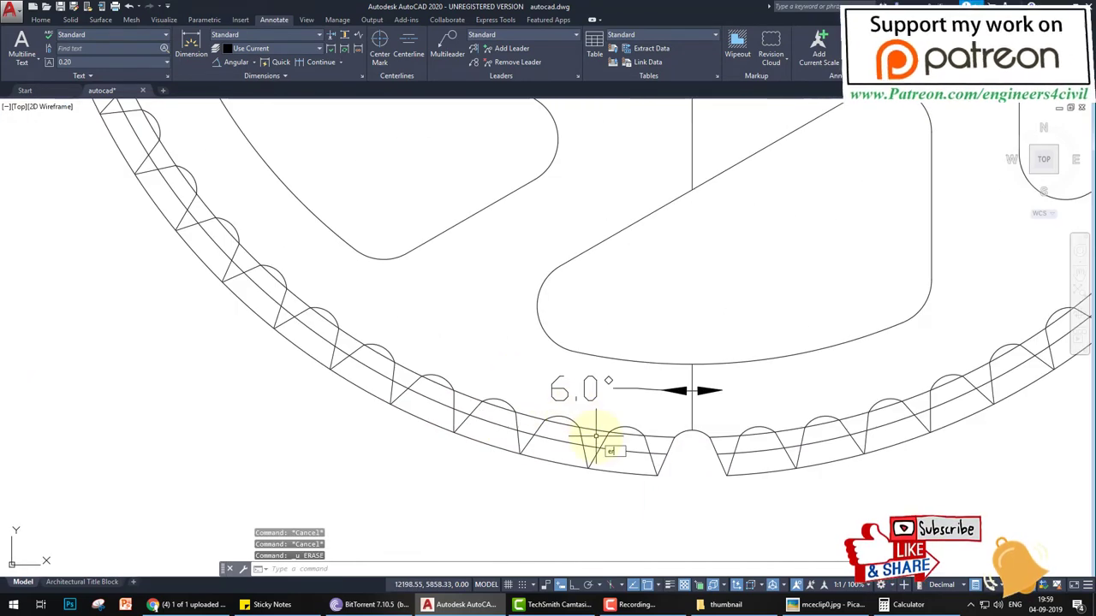
key(Return)
click(625, 447)
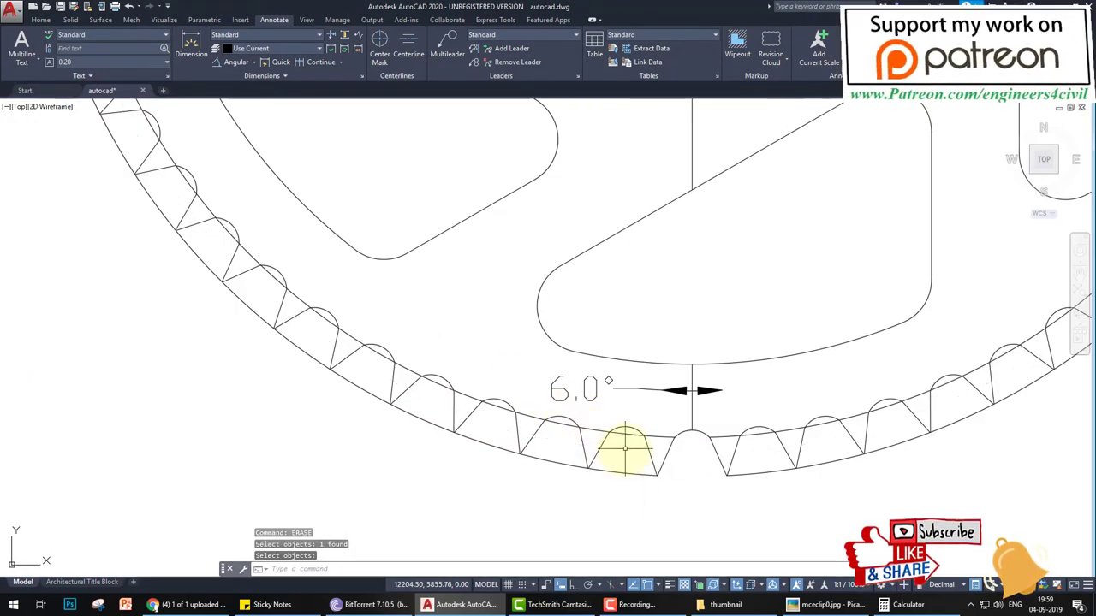
Try to trim the inner rim circle inside the rounded tooth gaps, working clockwise from the gap beside the bottom one
key(Return)
click(624, 432)
click(604, 439)
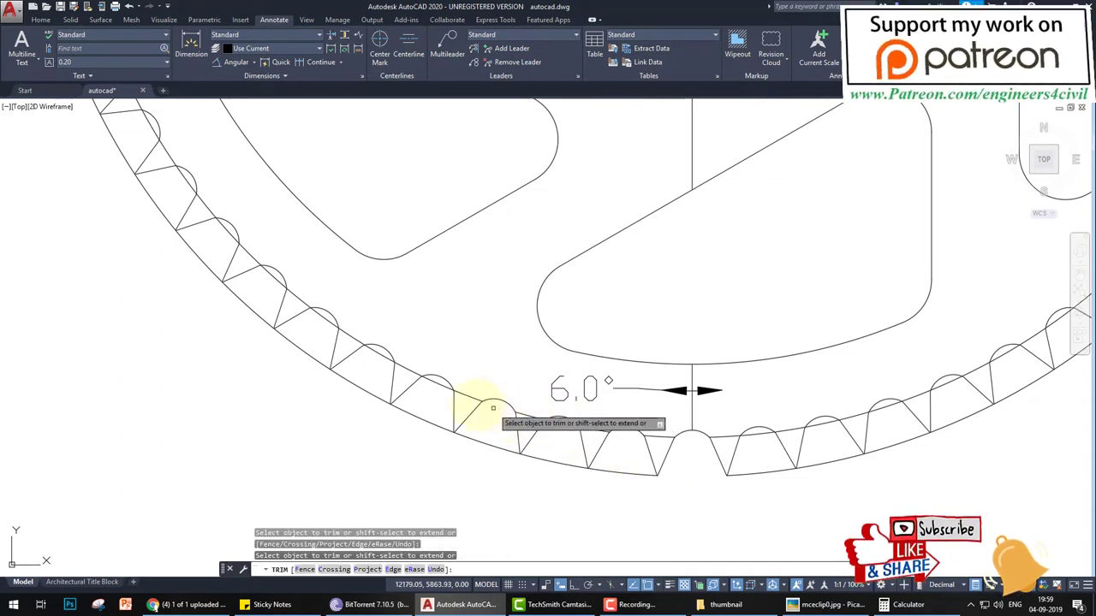
click(360, 341)
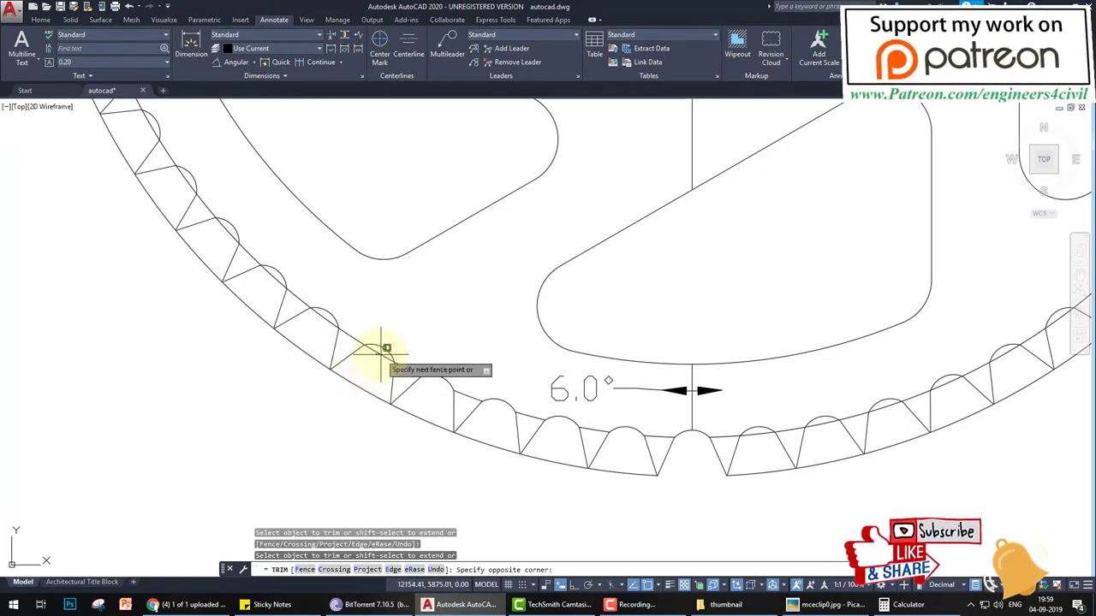
click(383, 355)
click(318, 313)
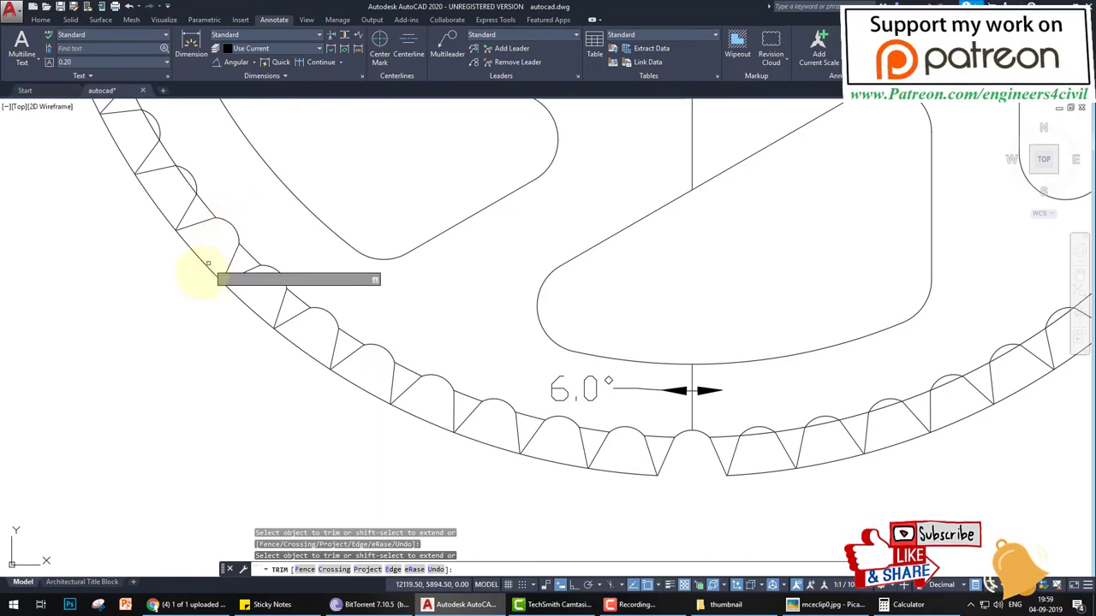
Undo all trims made on the inner rim circle and leave the Trim command
scroll(252, 288, down, 2)
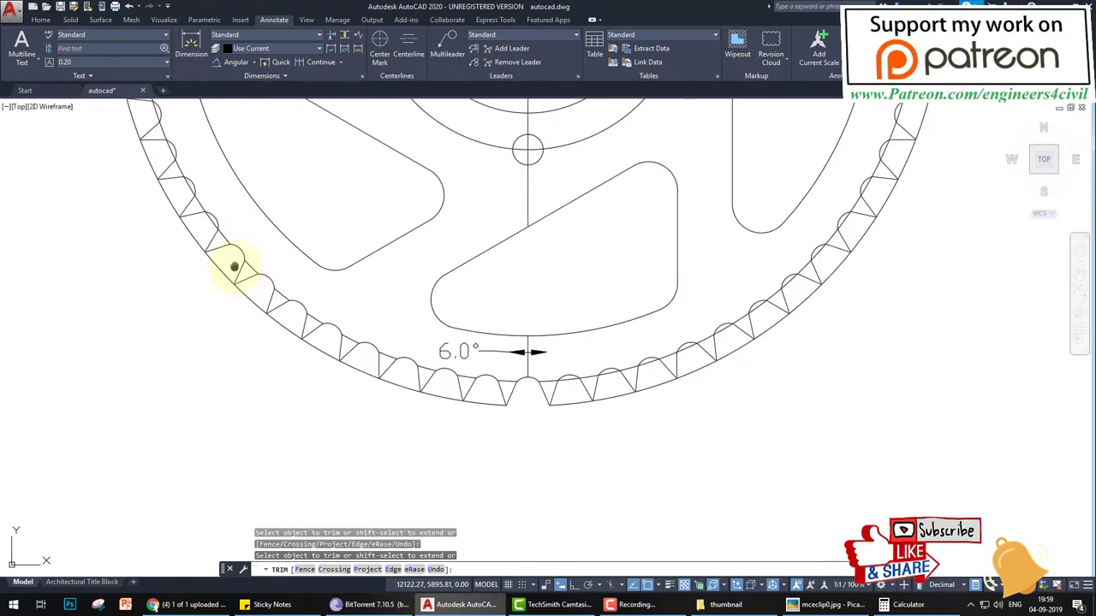
middle_drag(237, 265, 297, 350)
scroll(295, 368, down, 2)
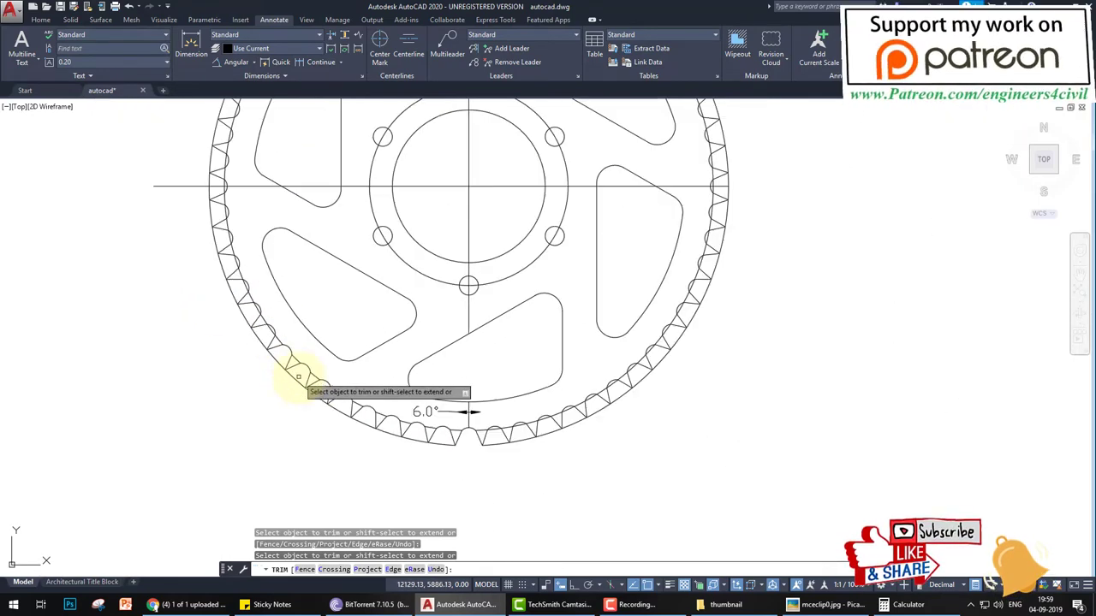
middle_drag(194, 293, 289, 343)
scroll(289, 342, down, 3)
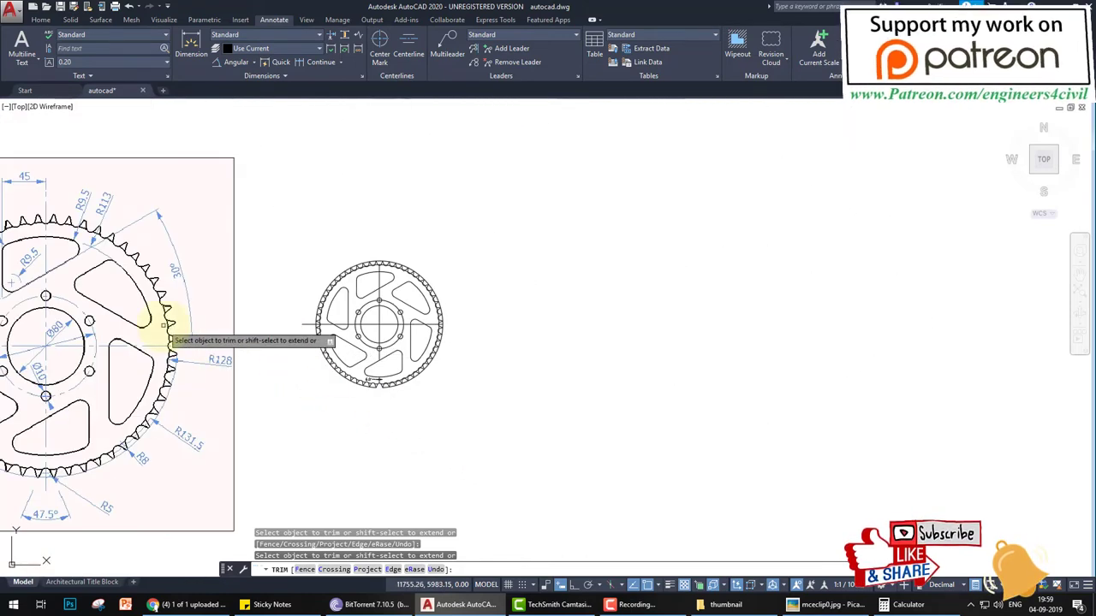
scroll(171, 324, up, 2)
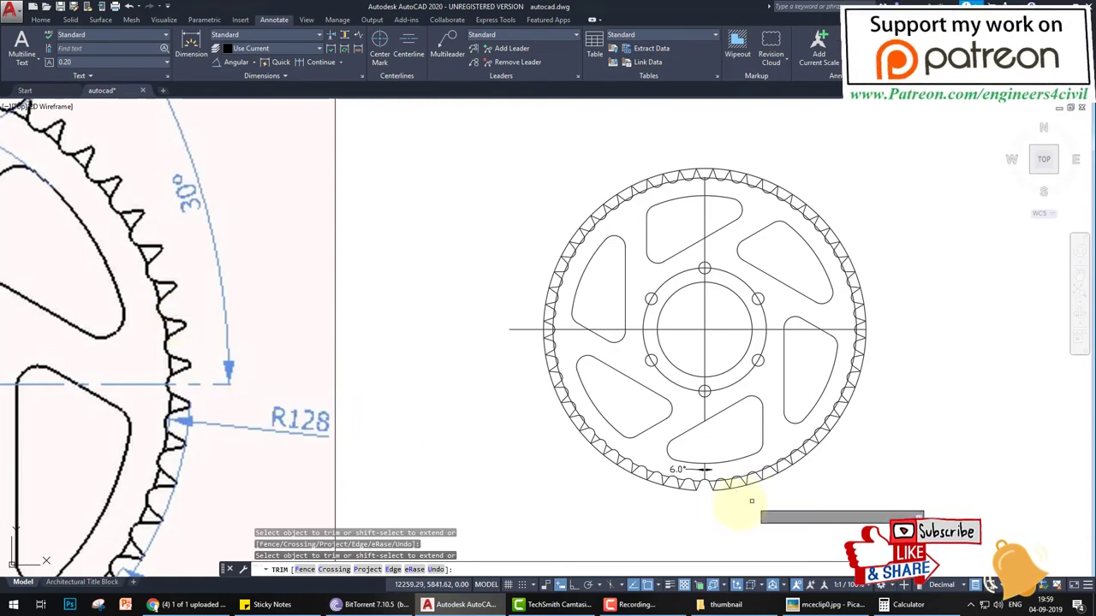
mouse_move(690, 500)
middle_down()
mouse_move(660, 471)
mouse_move(640, 416)
middle_up()
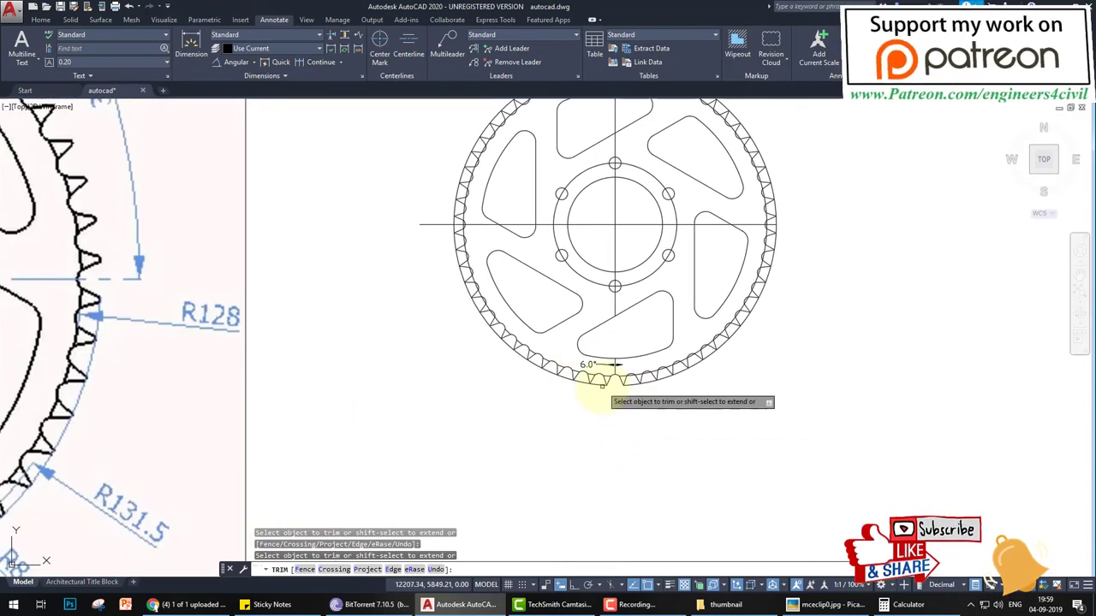
scroll(639, 412, up, 5)
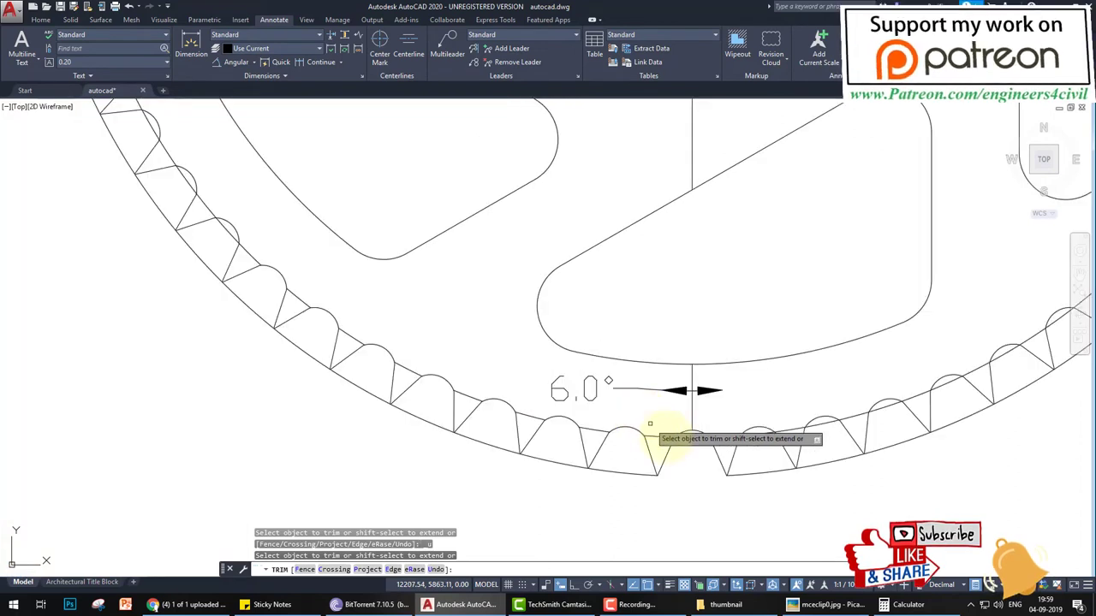
text(u)
key(Return)
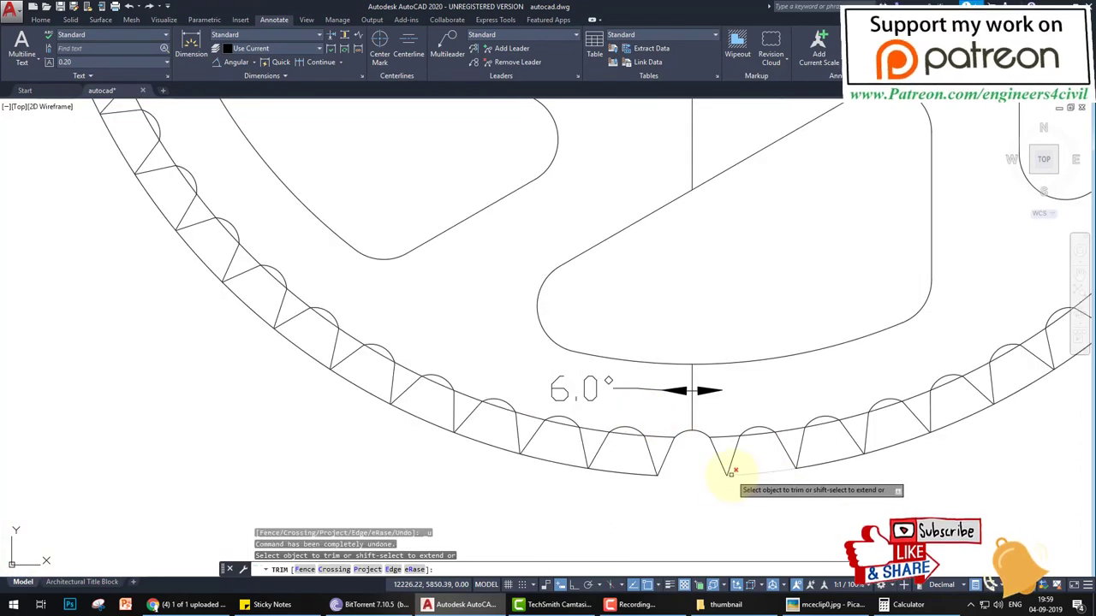
key(Escape)
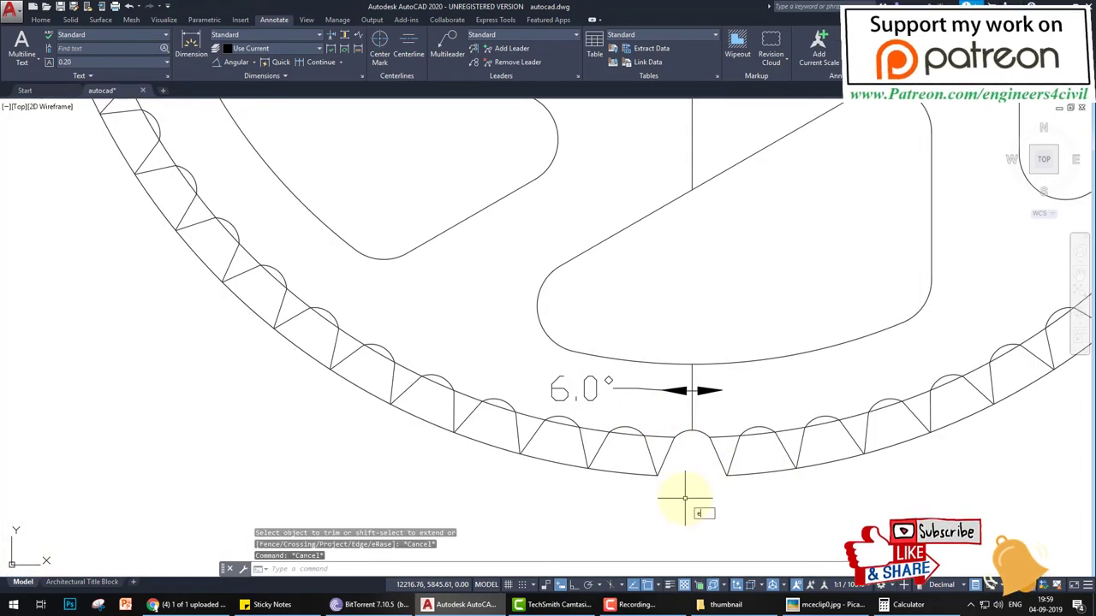
Erase the outermost rim circle so that only the pointed teeth form the sprocket's outer edge
text(e)
key(Return)
click(575, 456)
scroll(598, 469, down, 3)
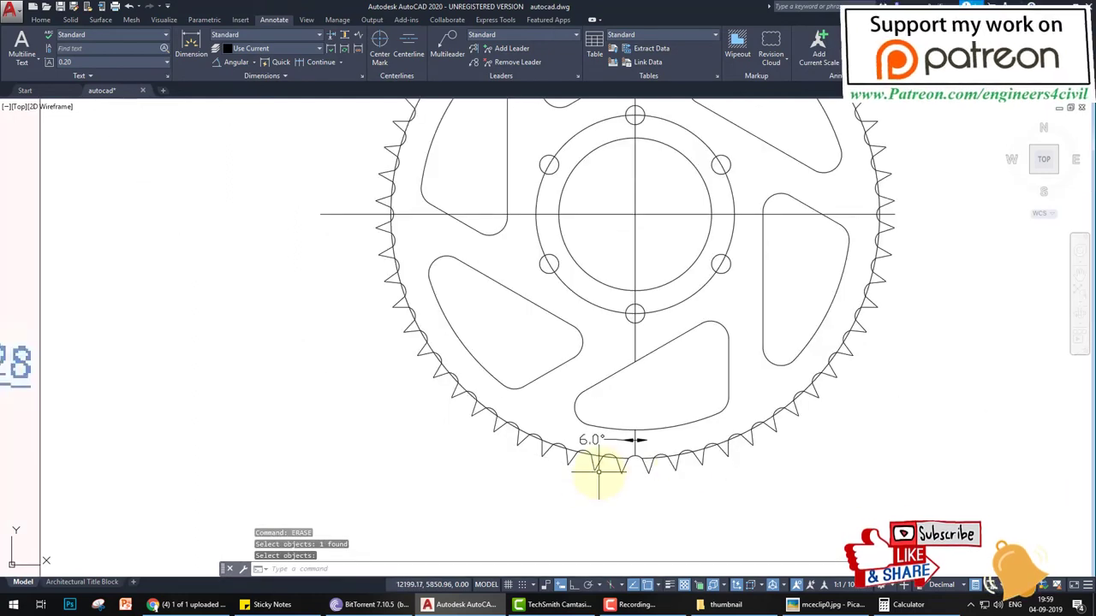
scroll(727, 470, down, 4)
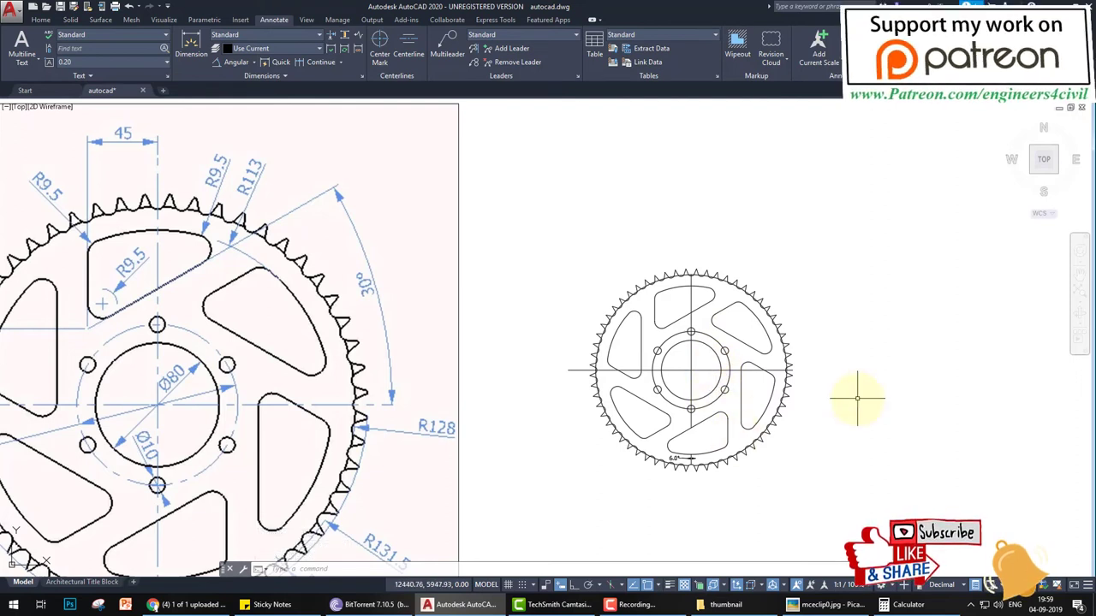
Make the dim layer the current layer
key(Return)
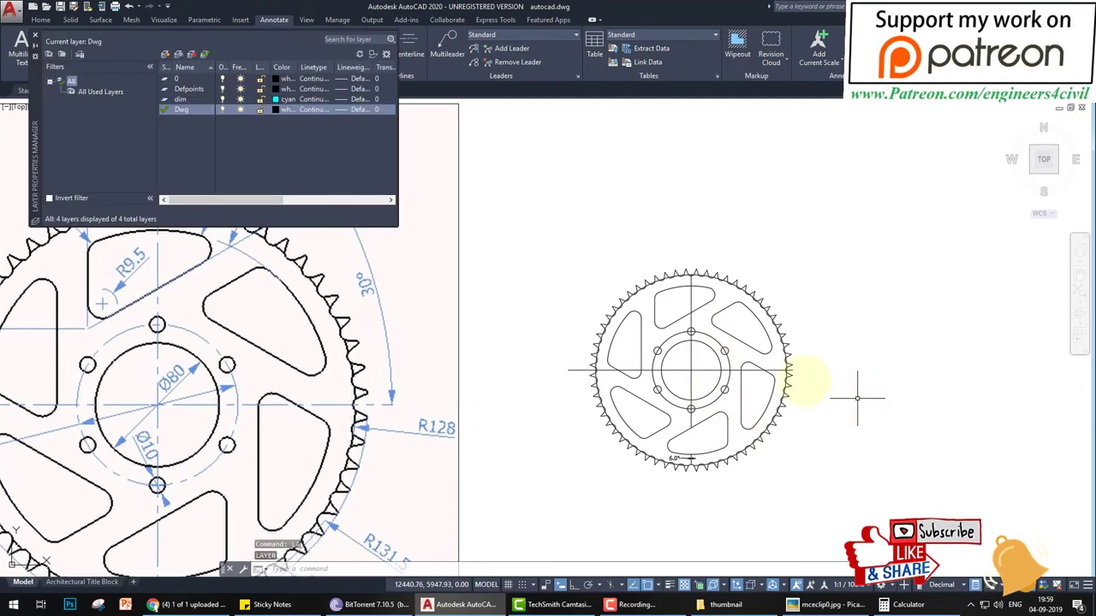
double_click(164, 98)
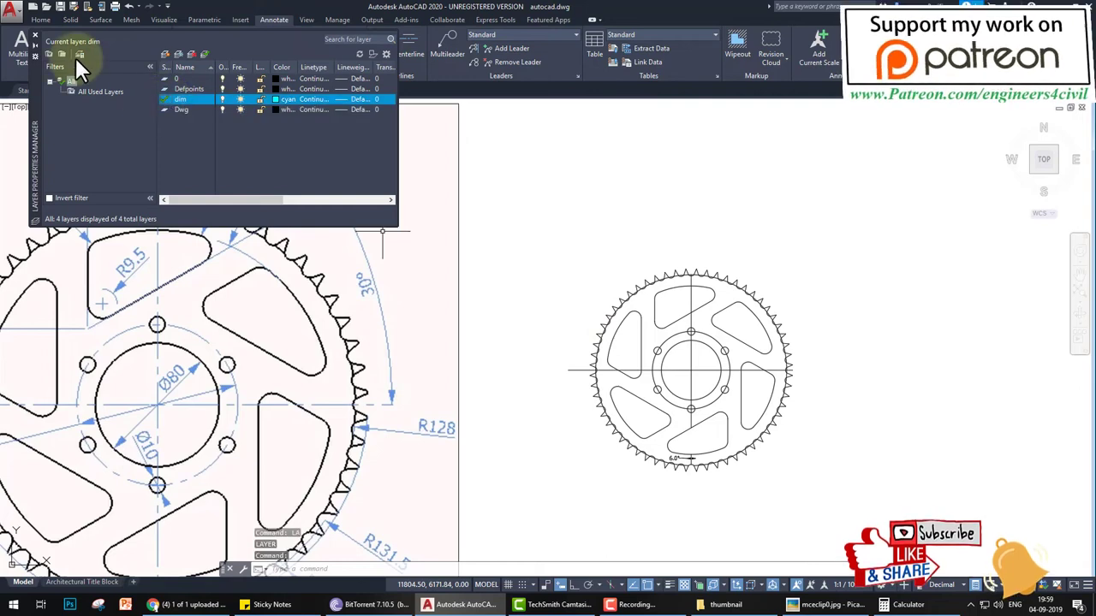
click(35, 34)
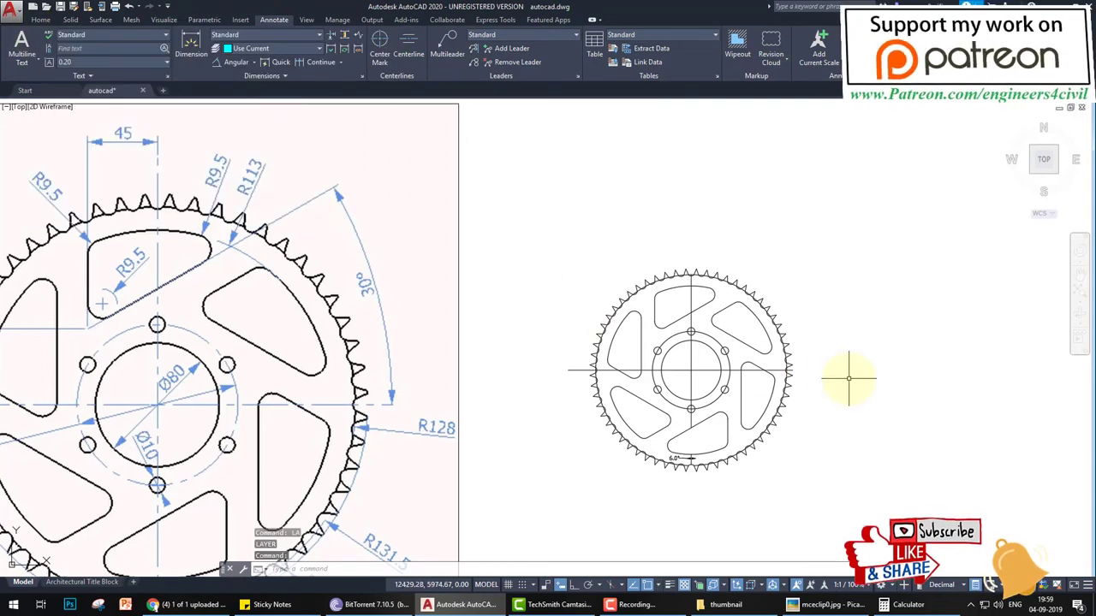
Draw a diagonal sample line on the dim layer in the empty area beside the sprocket
text(l)
key(Return)
click(830, 336)
click(899, 406)
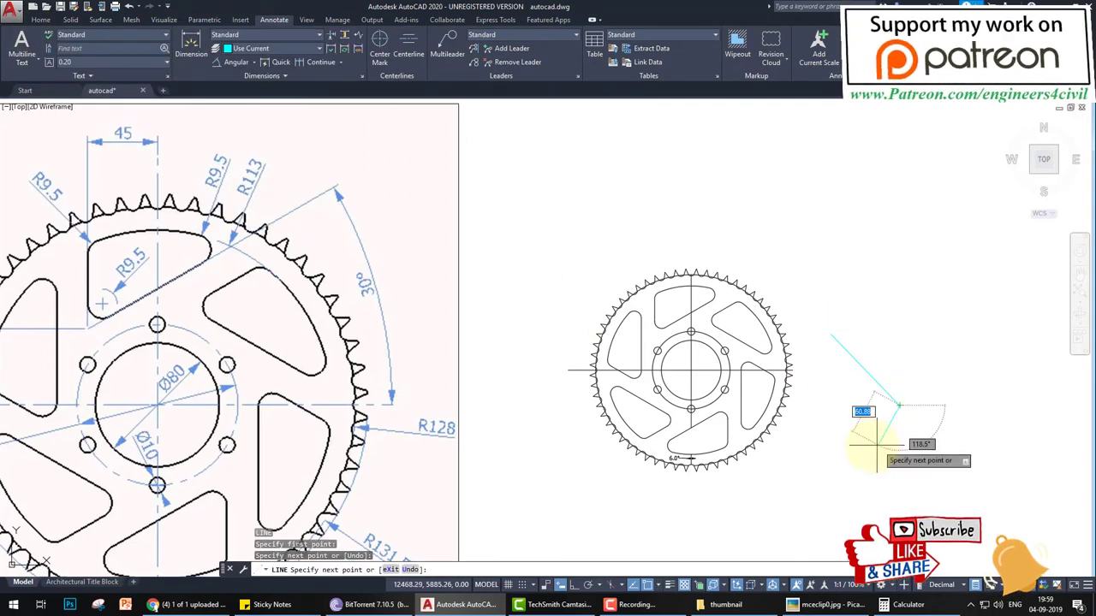
key(Return)
Match the properties of the cyan sample line to the sprocket's two centre lines and the bolt circle
scroll(844, 379, up, 4)
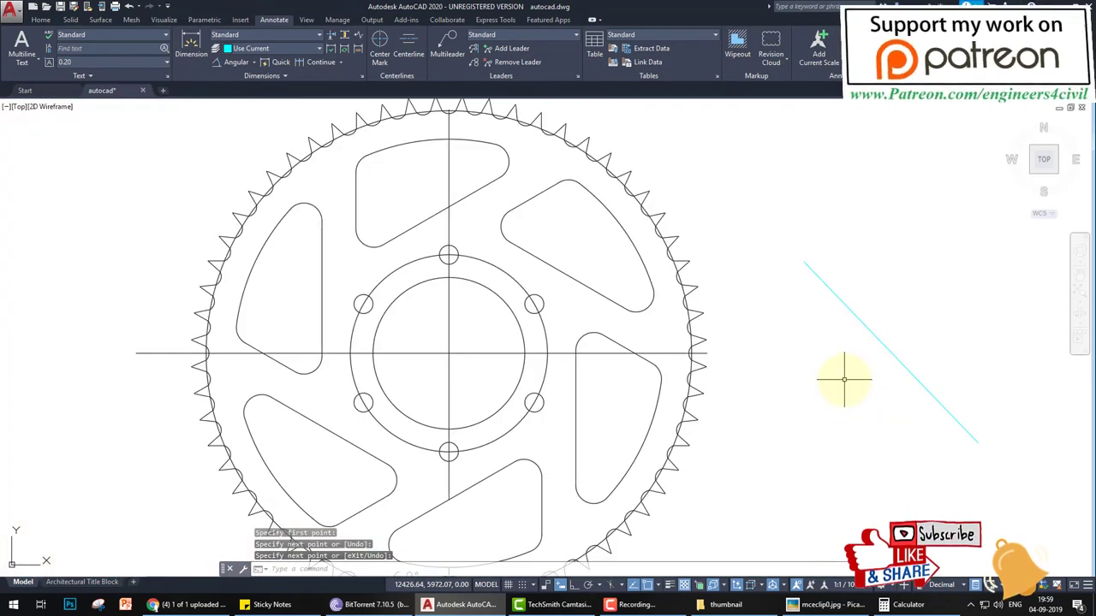
text(ma)
key(Return)
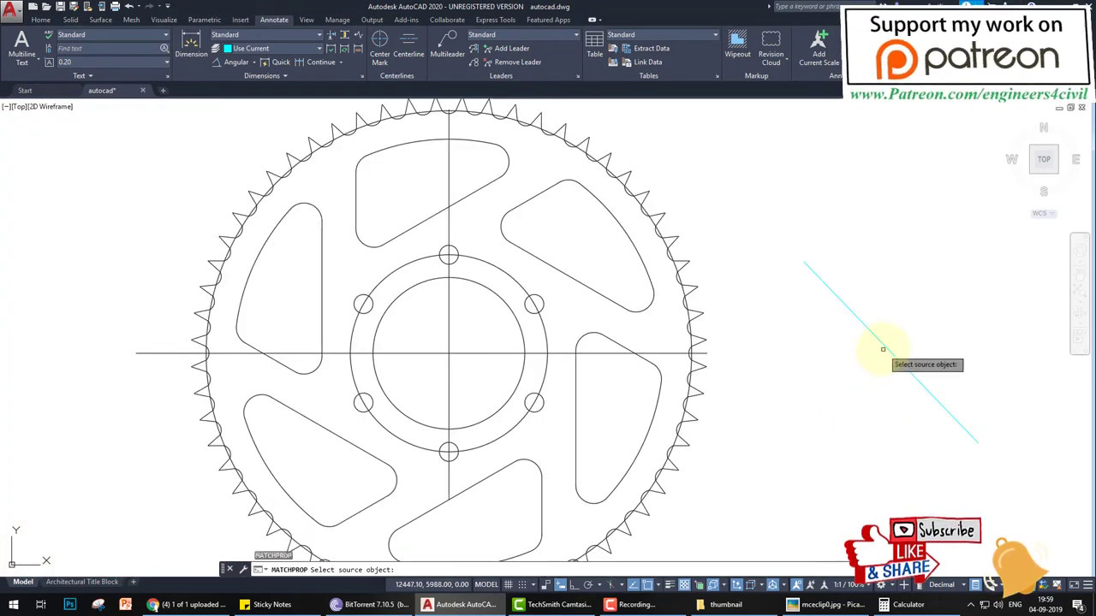
click(885, 346)
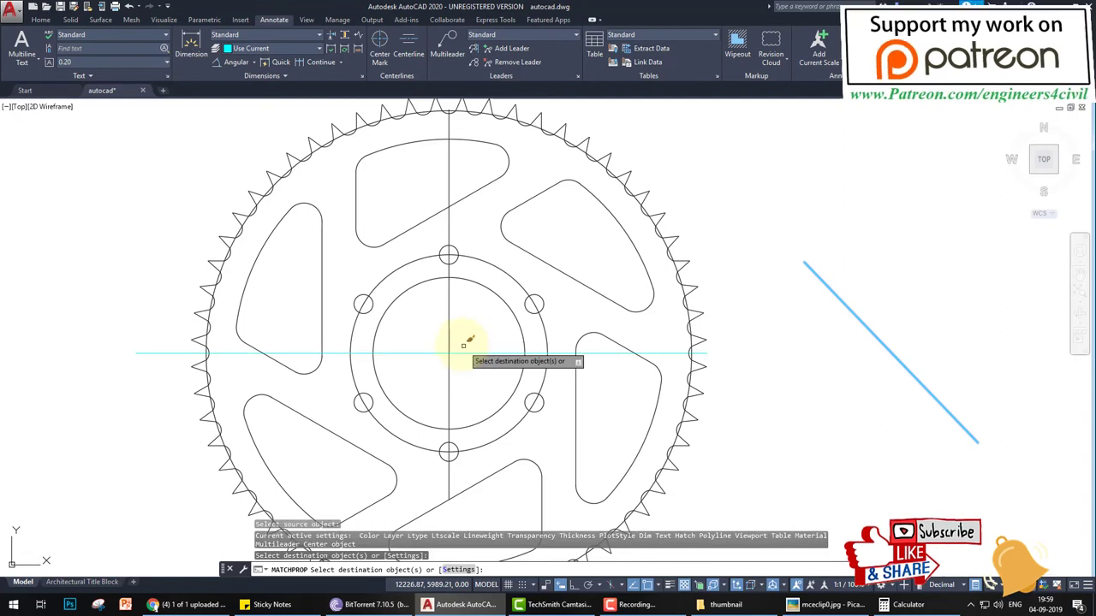
click(549, 335)
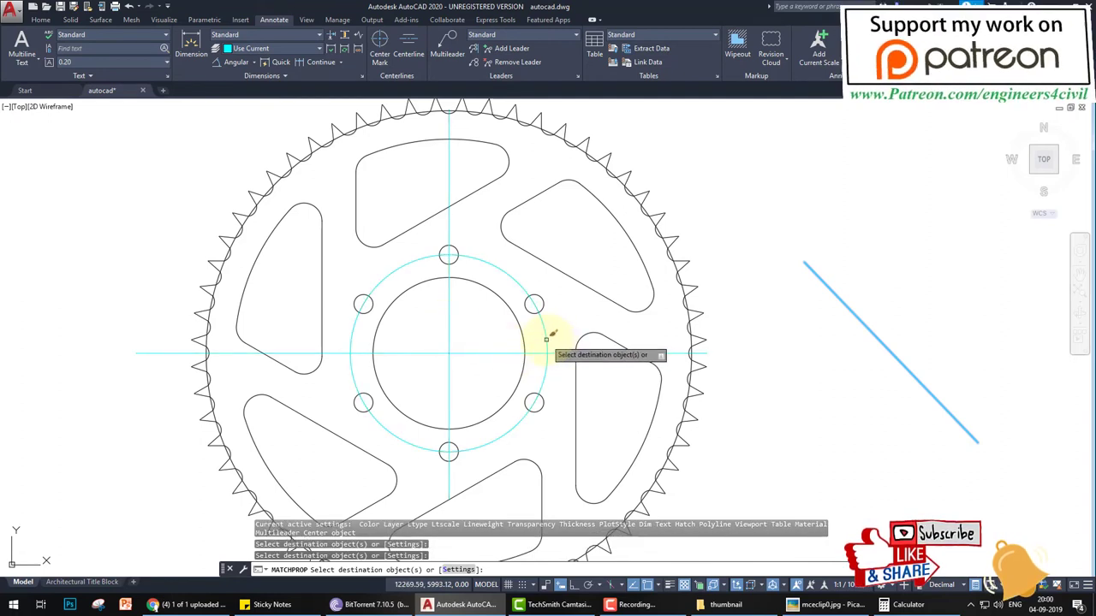
key(Escape)
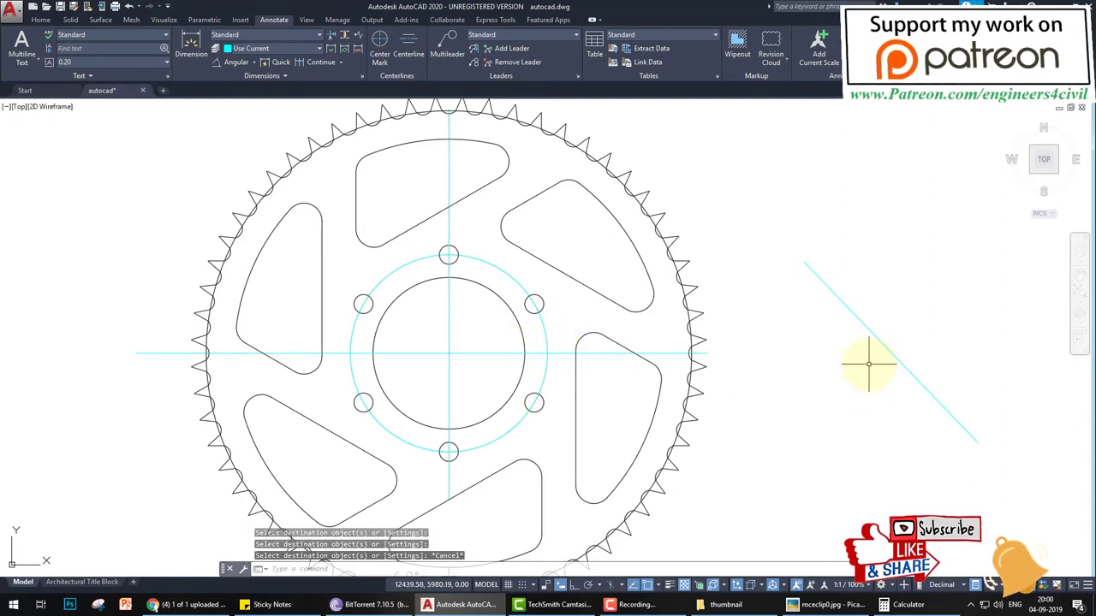
Load the ACAD_ISO02W100 dashed linetype and assign it to the dim layer
text(la)
key(Return)
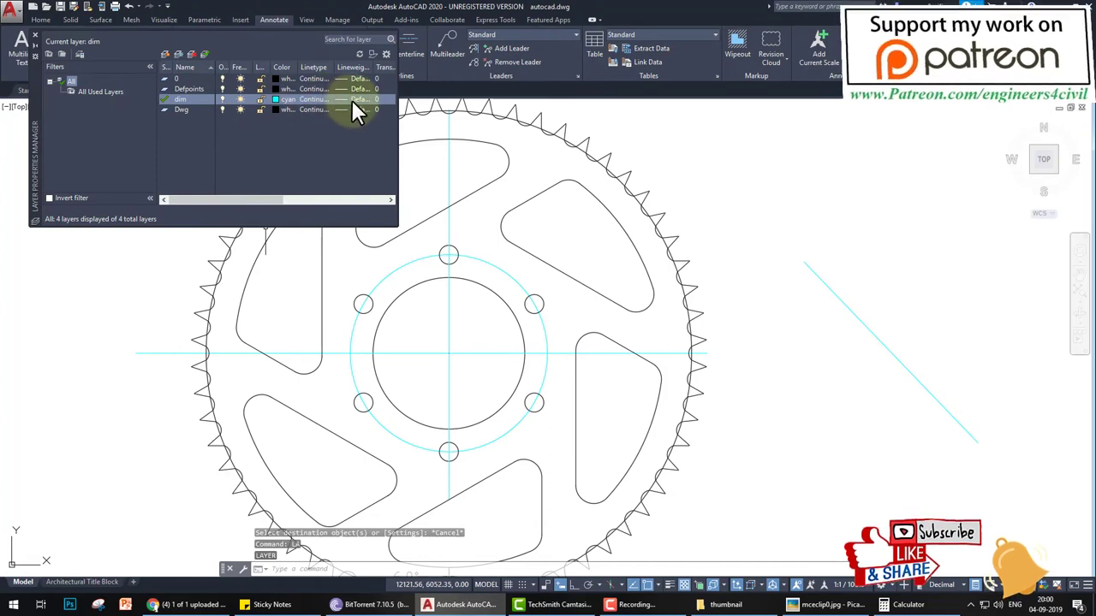
click(319, 98)
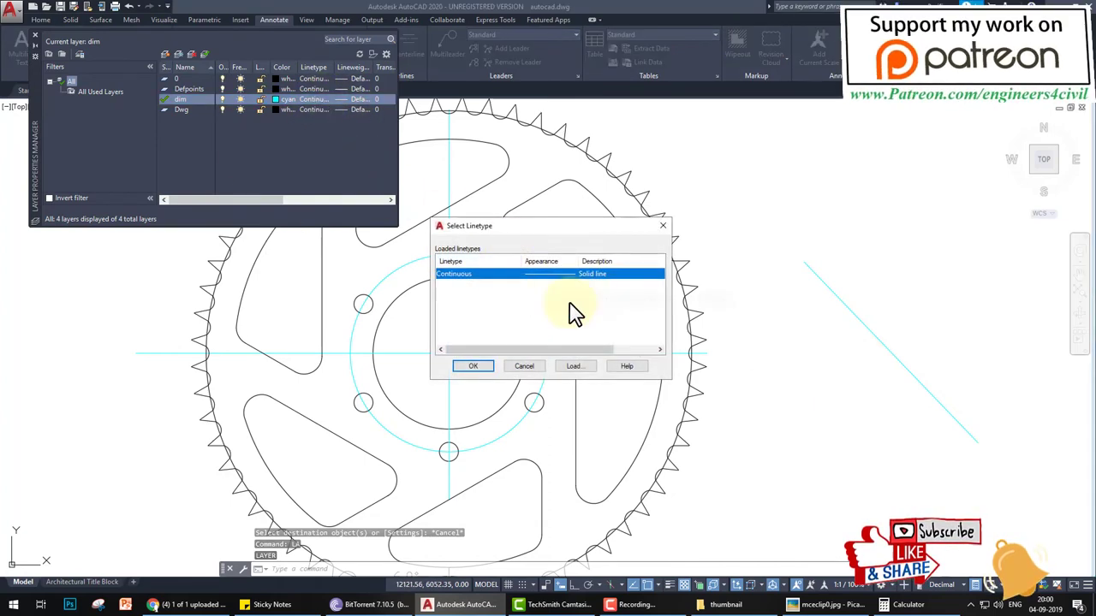
click(574, 373)
click(544, 283)
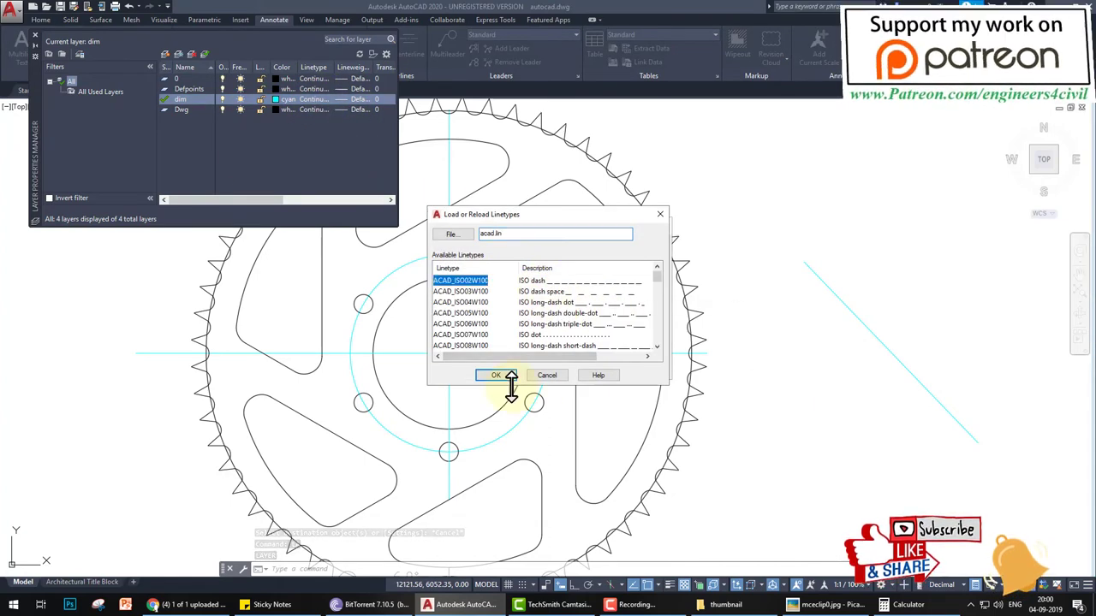
click(498, 375)
click(498, 274)
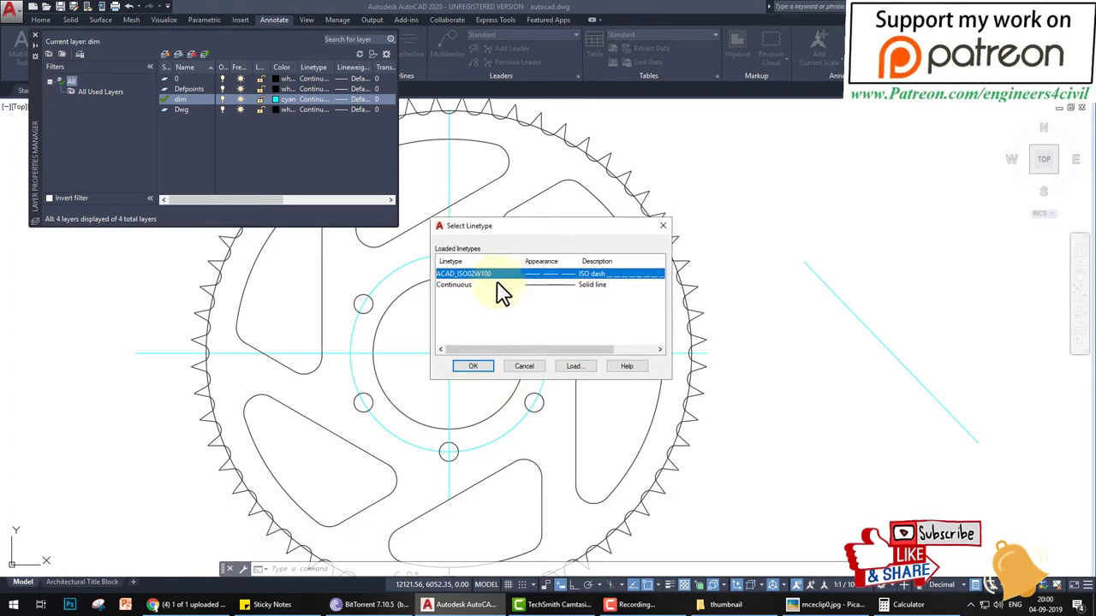
click(476, 366)
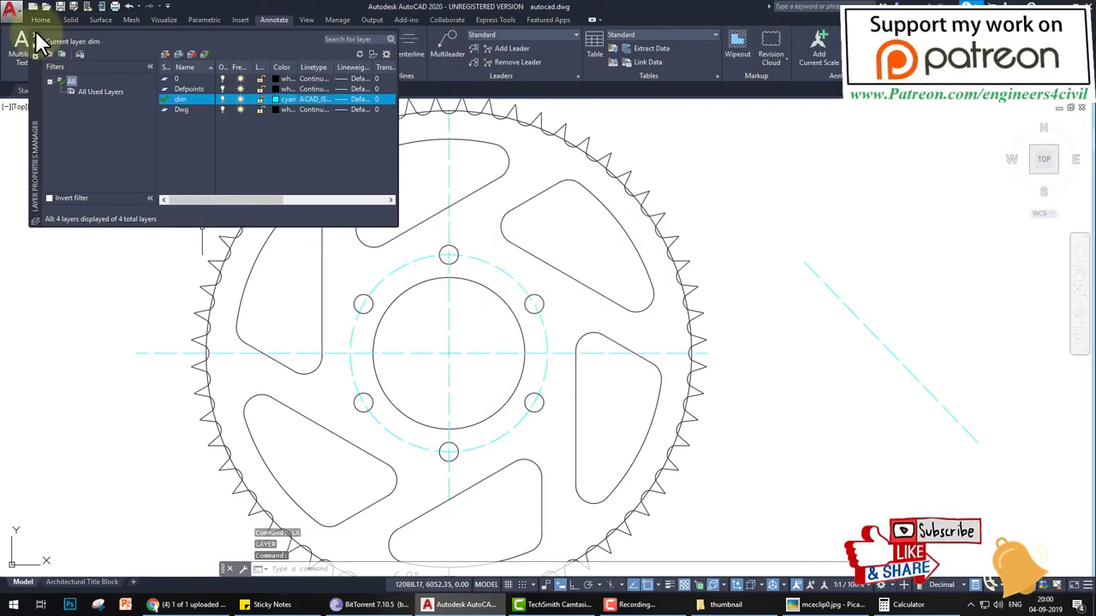
Add an angular dimension between the two flanks of the bottom tooth gap, placed below the teeth
scroll(532, 356, down, 3)
click(234, 62)
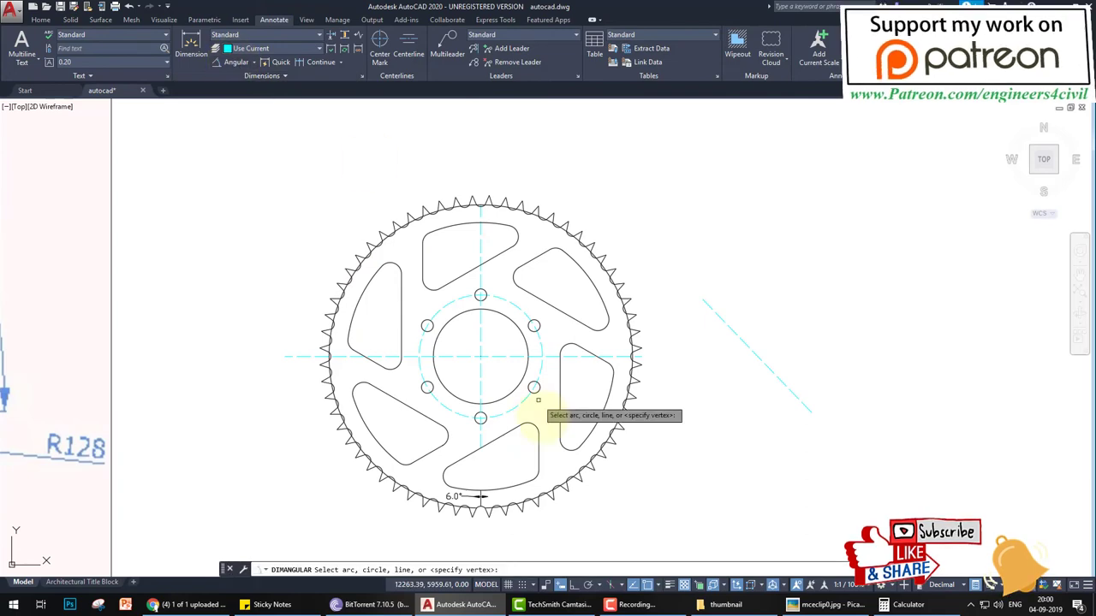
scroll(537, 399, down, 2)
scroll(537, 441, up, 2)
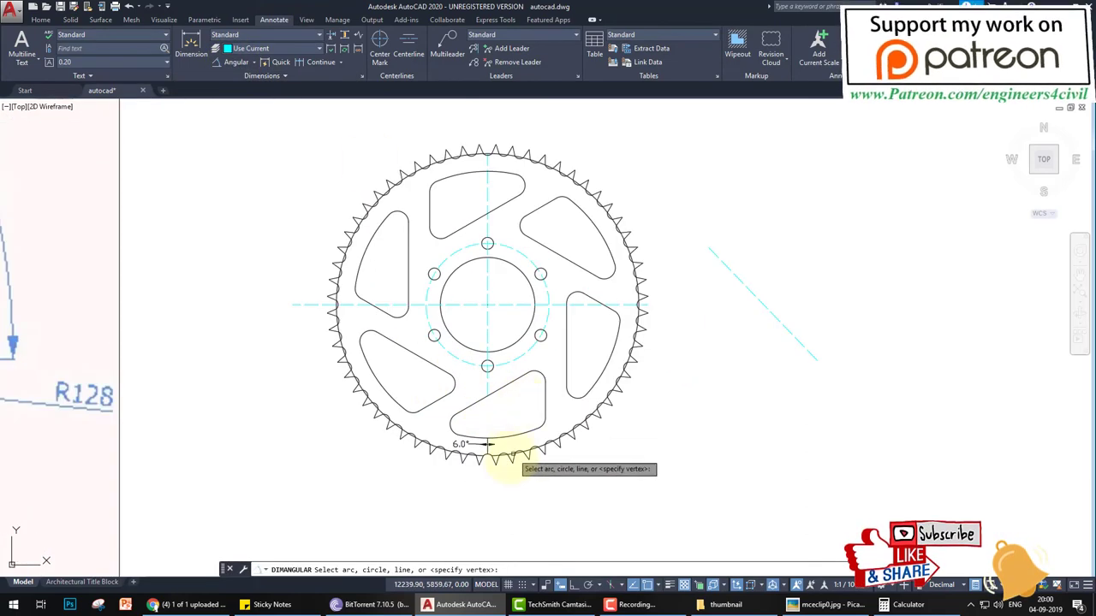
scroll(514, 453, up, 5)
click(428, 450)
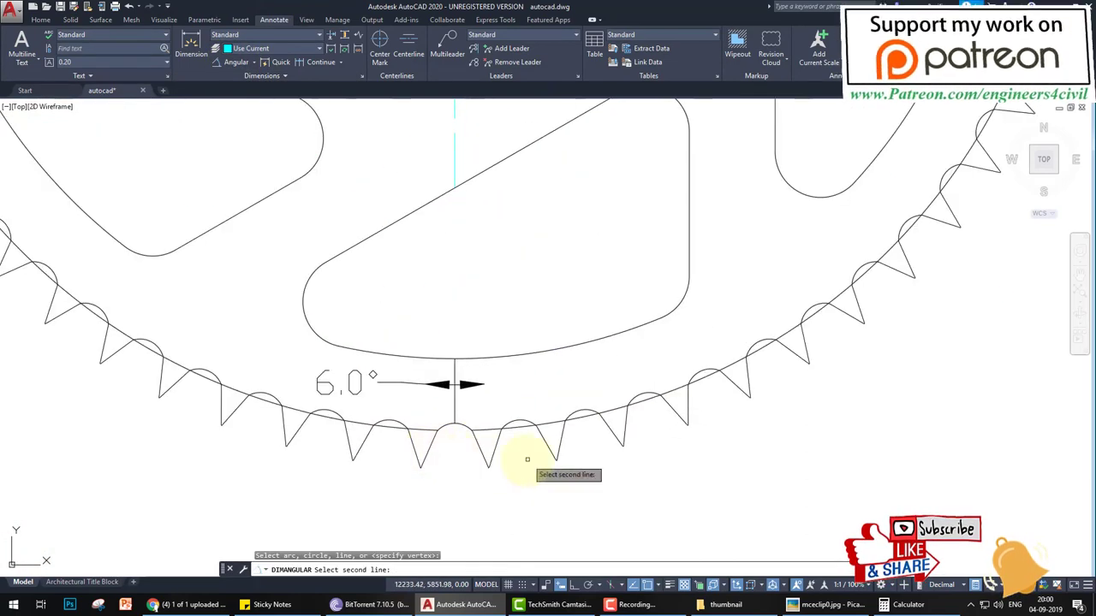
click(466, 445)
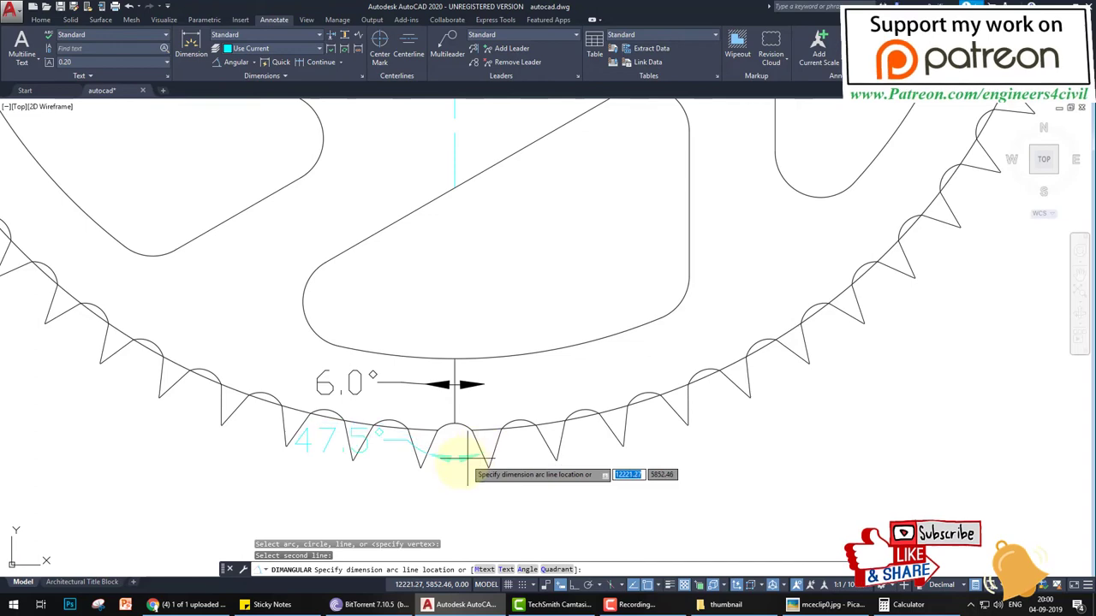
click(470, 508)
Erase the old 6.0° angular dimension above the bottom tooth gap
scroll(539, 482, down, 3)
scroll(491, 449, up, 4)
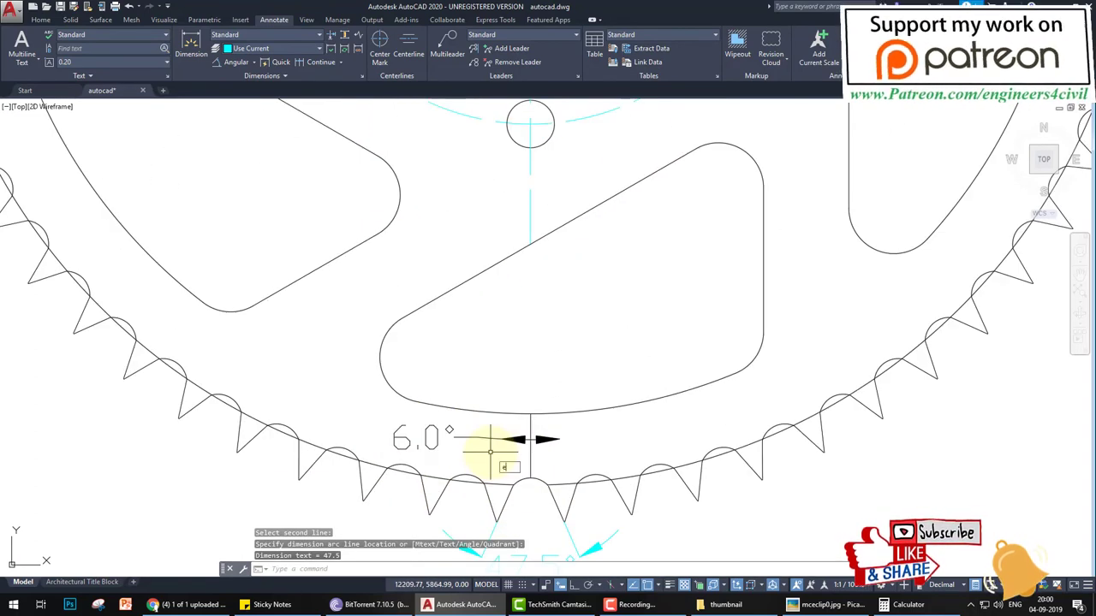
key(Return)
click(465, 440)
click(423, 439)
scroll(541, 430, down, 3)
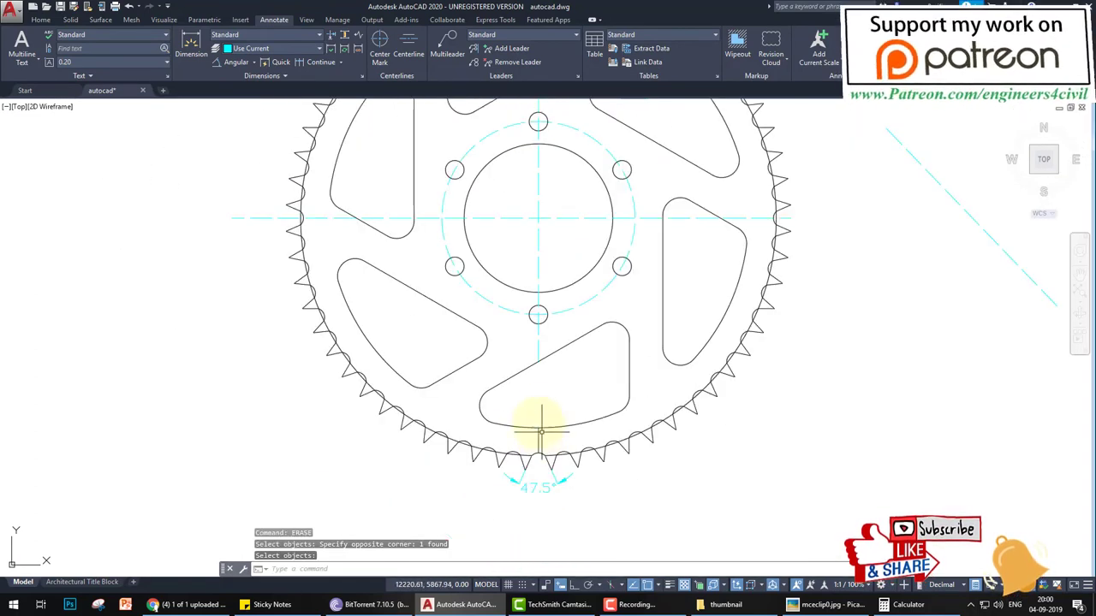
Try a radius dimension on the bottom corner arc of the left cutout, with its text inside the cutout
click(247, 61)
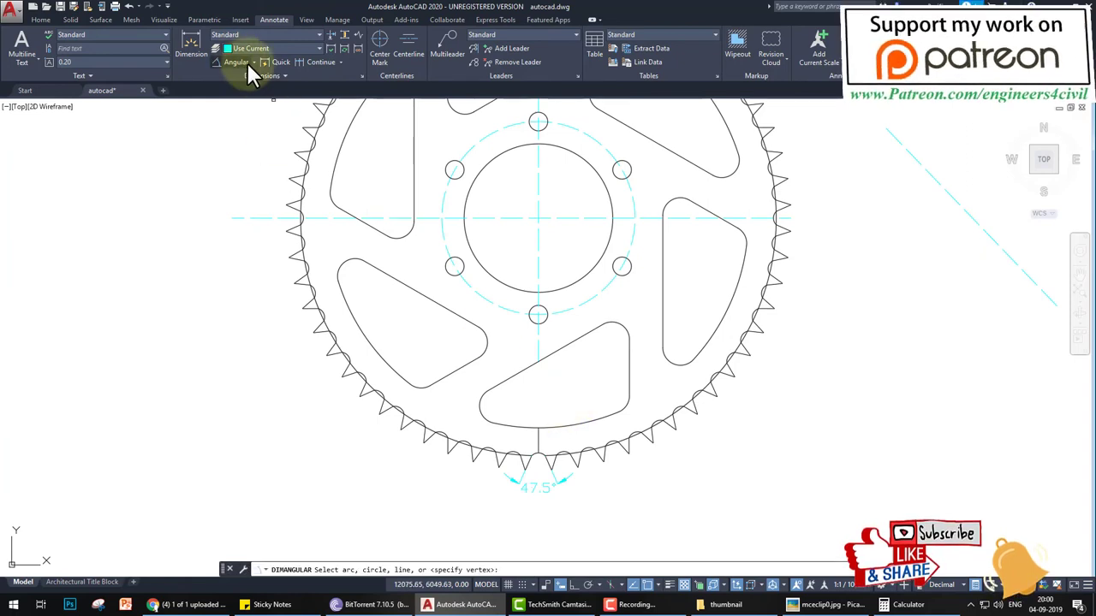
click(254, 63)
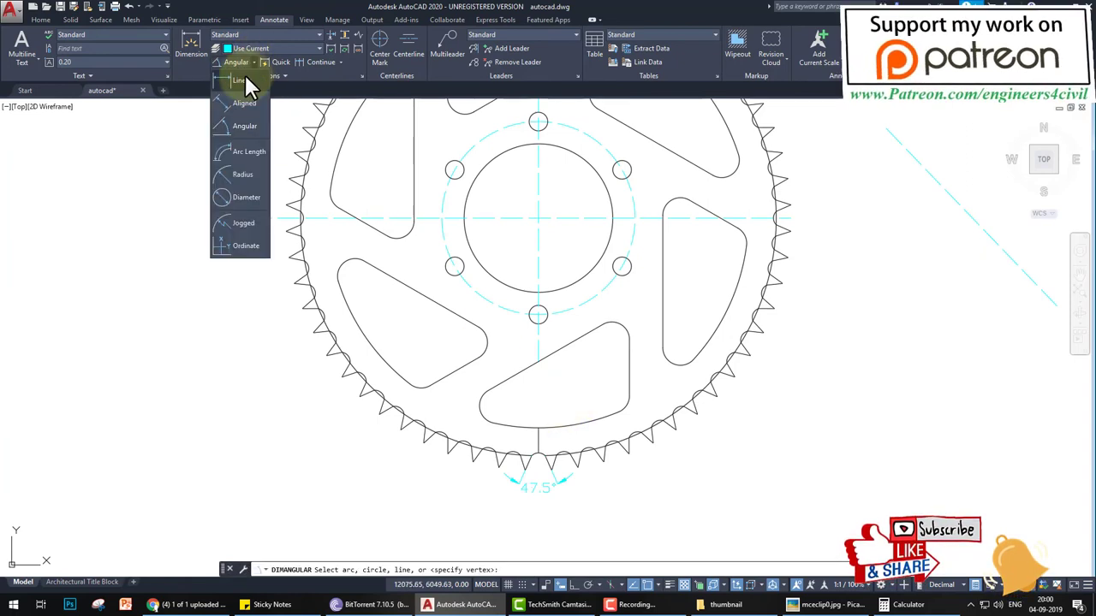
click(246, 175)
scroll(364, 256, down, 4)
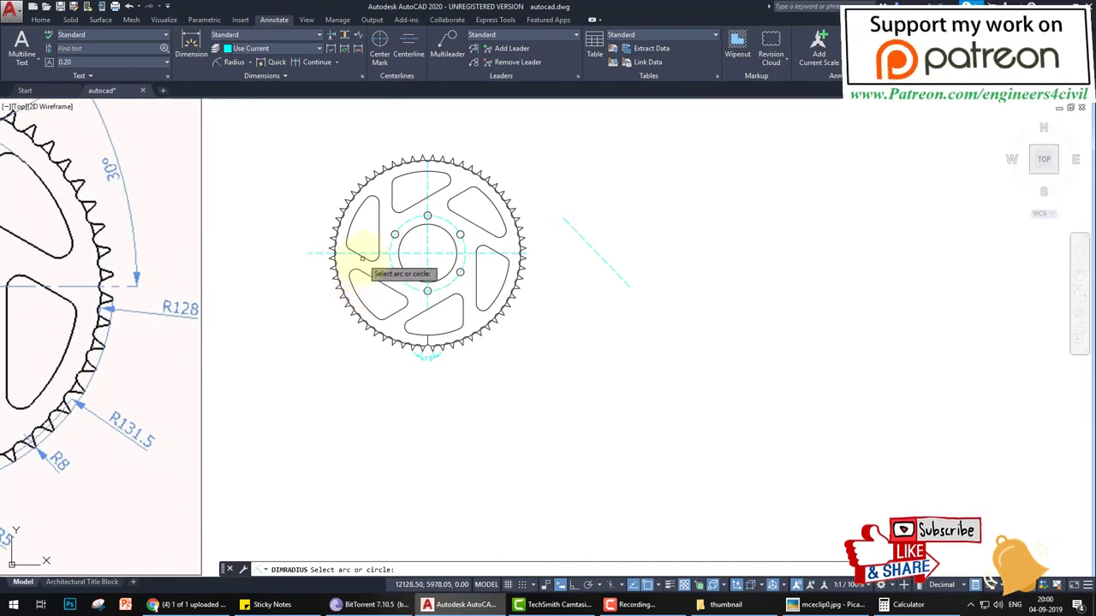
scroll(362, 257, up, 4)
click(386, 249)
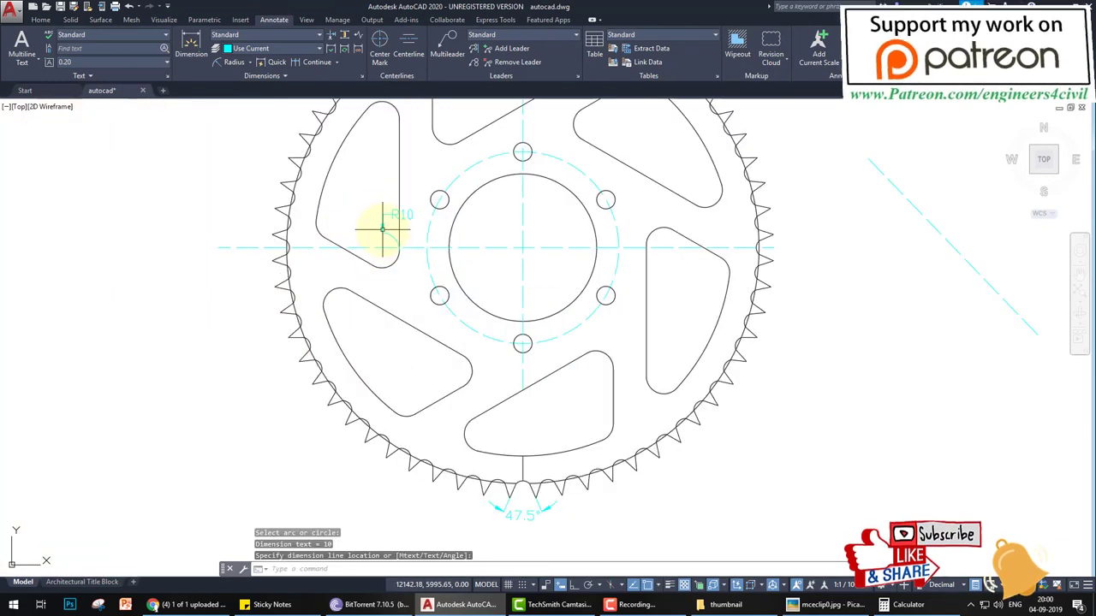
Undo the radius dimension inside the left cutout and clear the selection
key(ctrl+z)
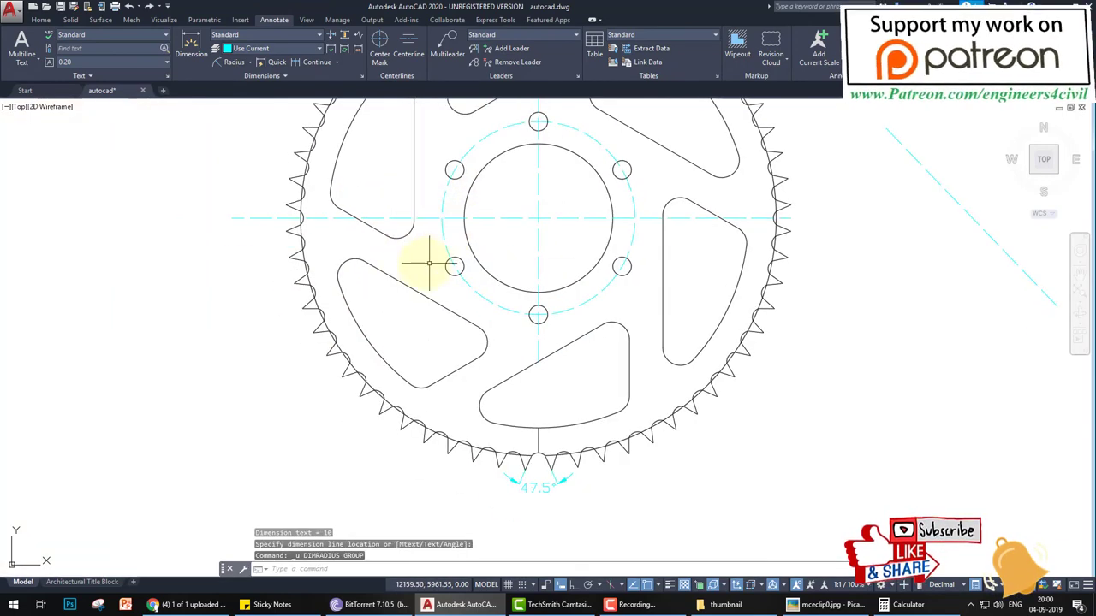
key(Return)
click(405, 233)
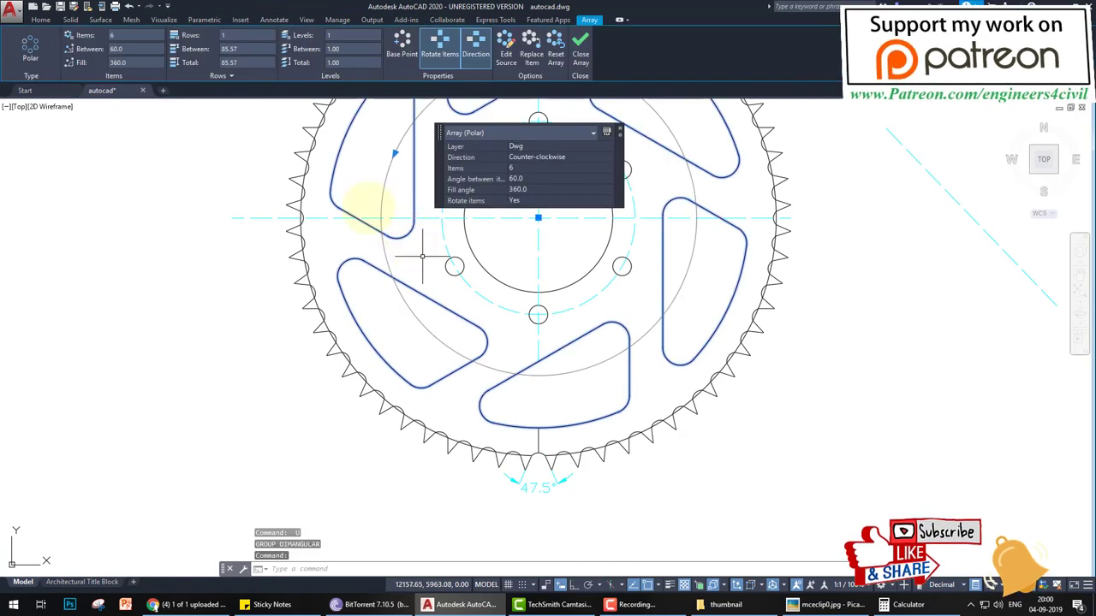
key(Escape)
key(Escape)
key(Escape)
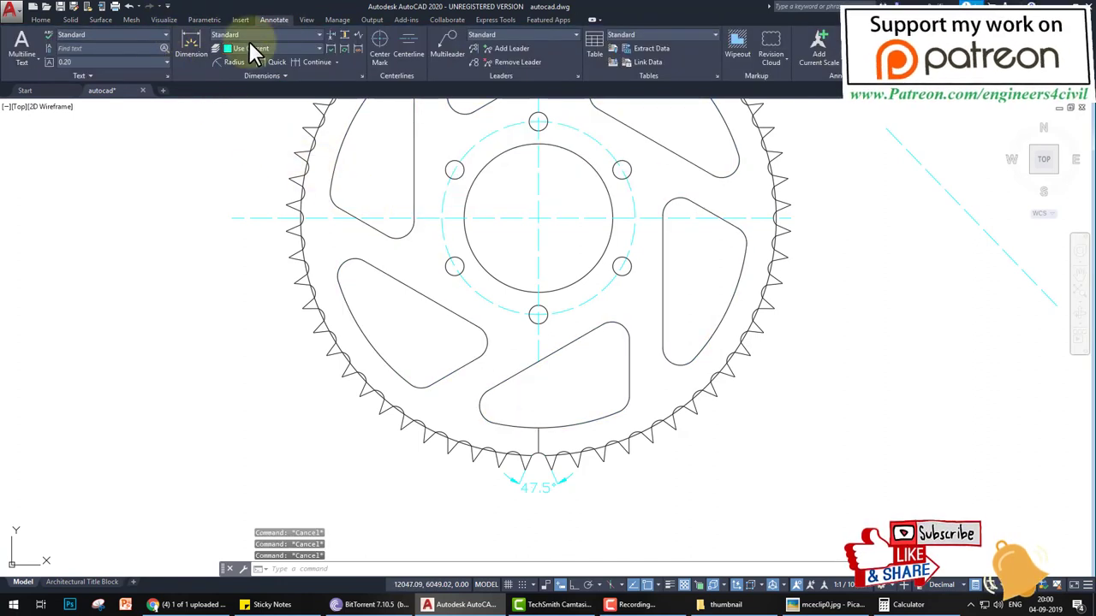
Dimension the radius of the left cutout's bottom corner arc, placing the text outside below it
click(230, 63)
click(406, 232)
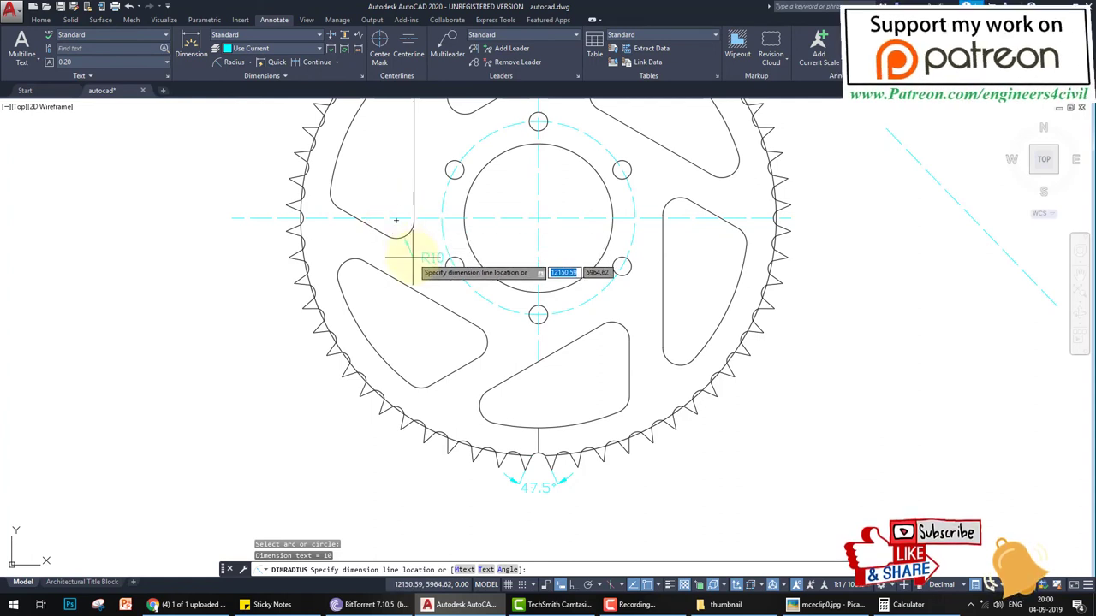
click(424, 255)
Add radius dimensions to the dashed bolt circle and the central bore, placed up and to the left of them
key(Return)
click(456, 224)
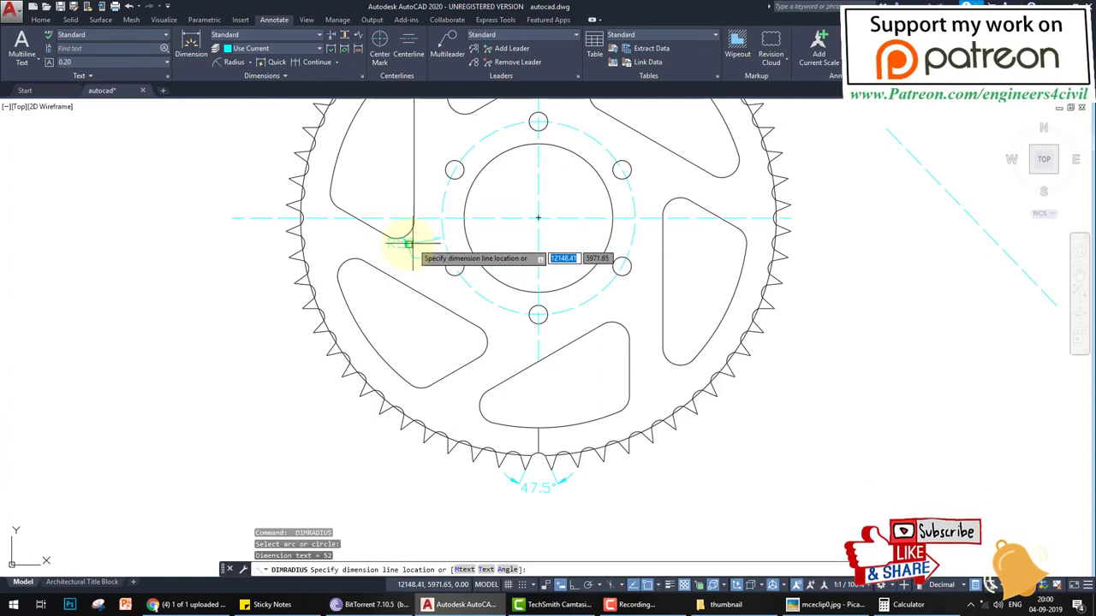
click(431, 181)
key(Return)
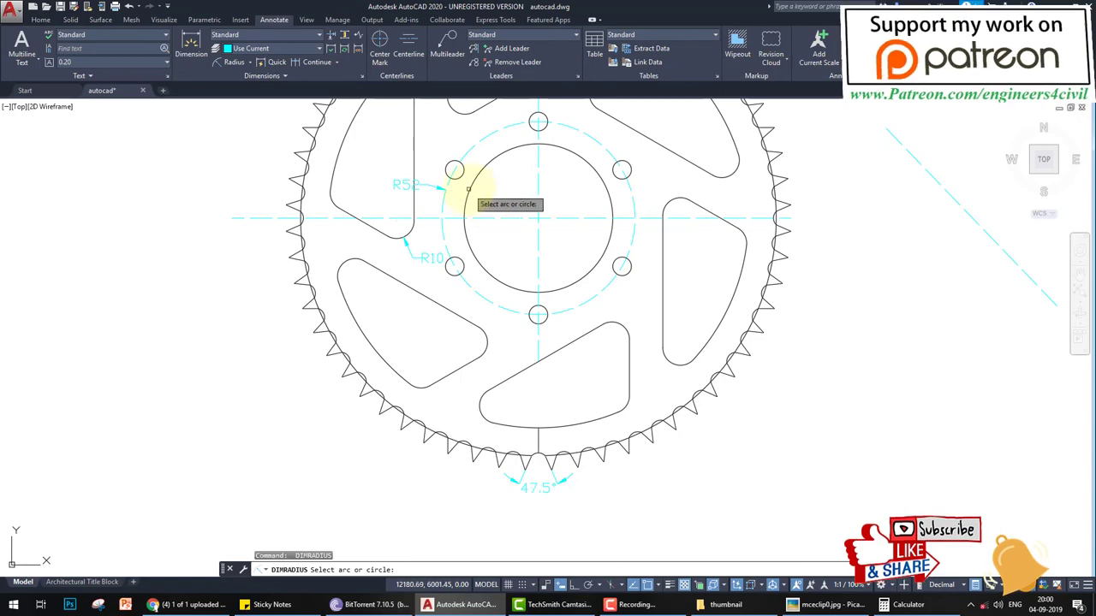
click(468, 188)
click(413, 148)
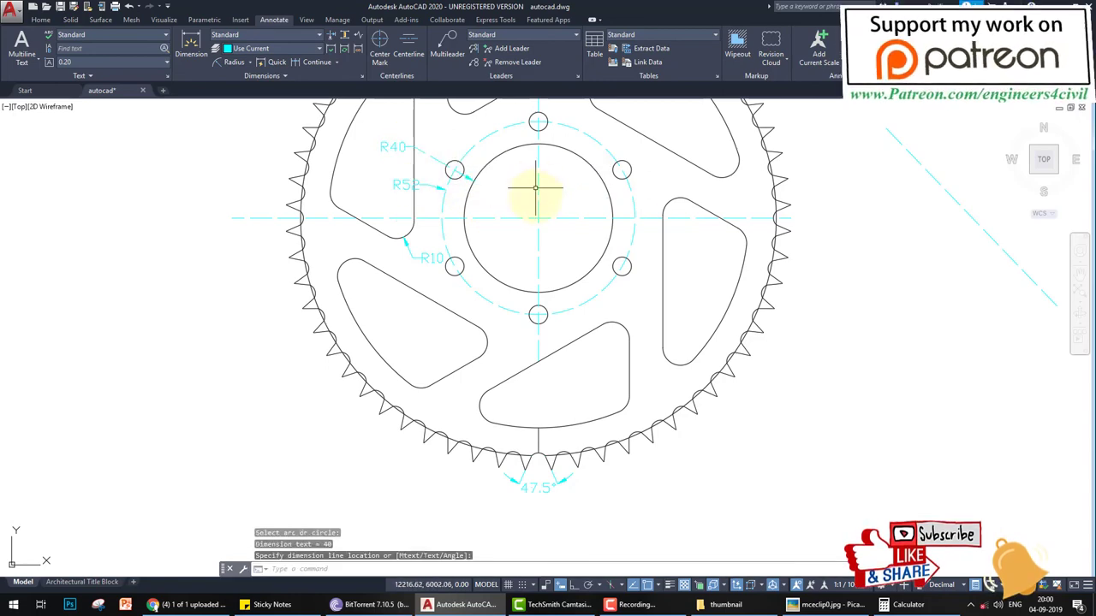
Add radius dimensions to the inner rim circle and the rounded tooth gap at the left end of the horizontal centre line
scroll(428, 220, down, 2)
scroll(391, 232, up, 2)
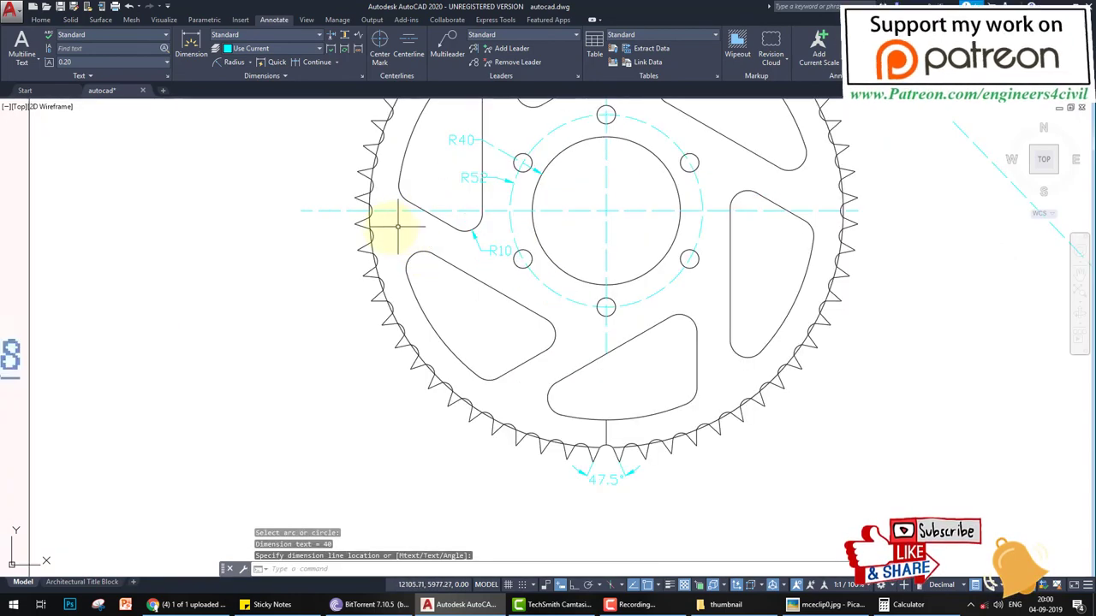
key(Return)
scroll(369, 209, up, 5)
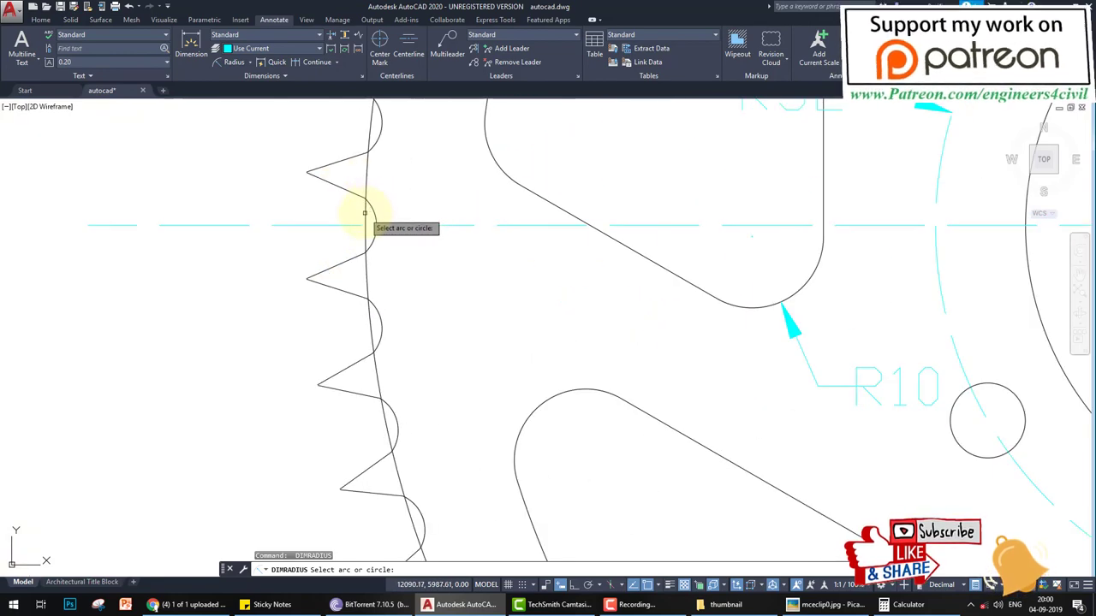
click(365, 213)
click(362, 227)
key(Return)
click(366, 232)
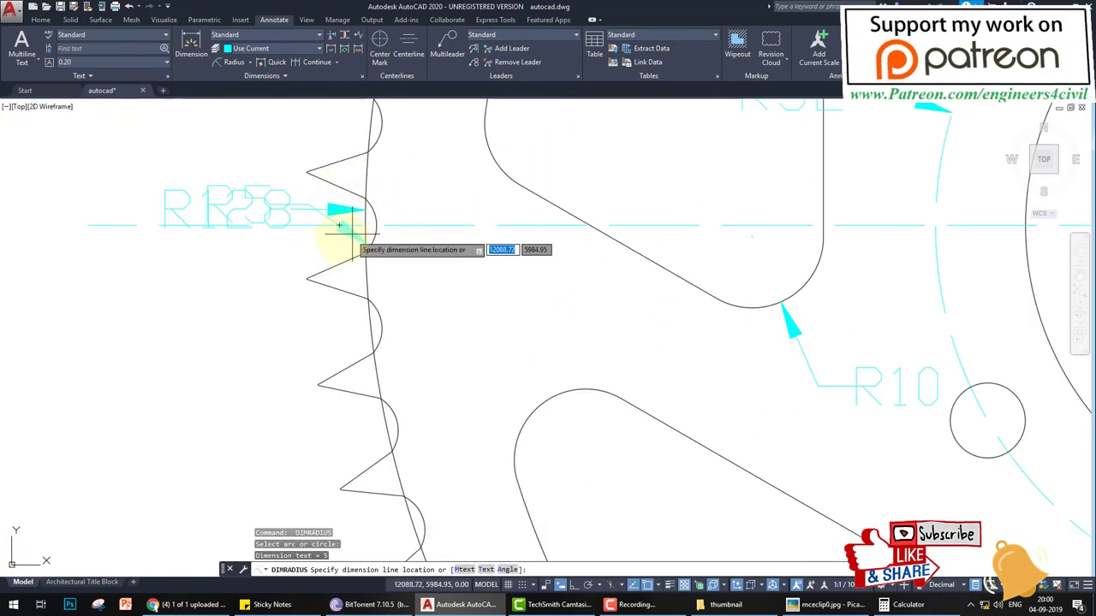
click(251, 283)
Dimension the radius of the left cutout's large outer arc, placing the text outside the teeth
scroll(416, 293, down, 4)
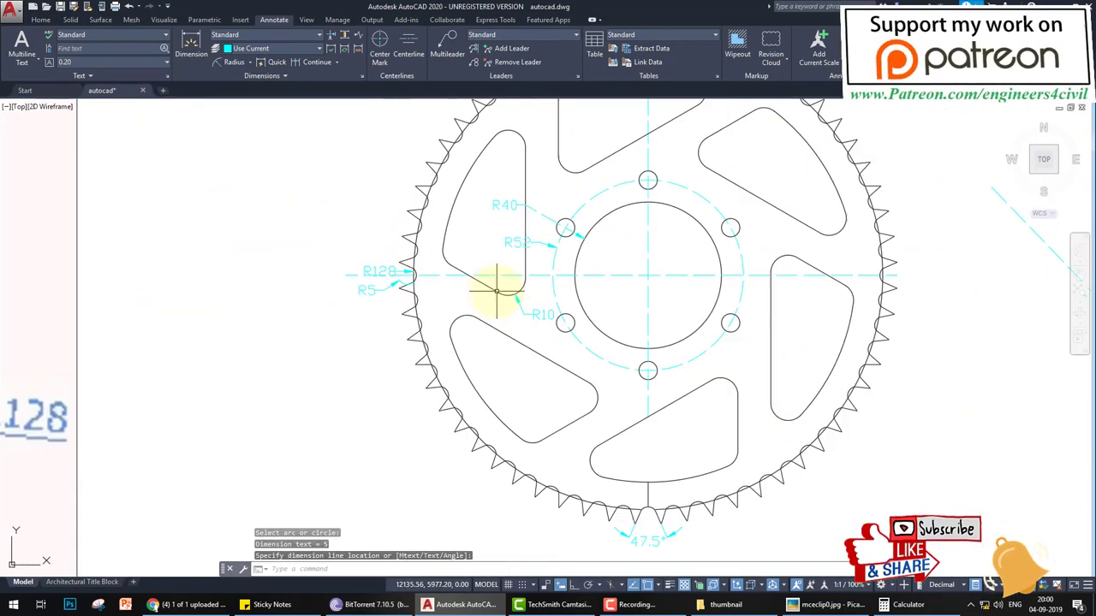
scroll(560, 287, down, 3)
key(Return)
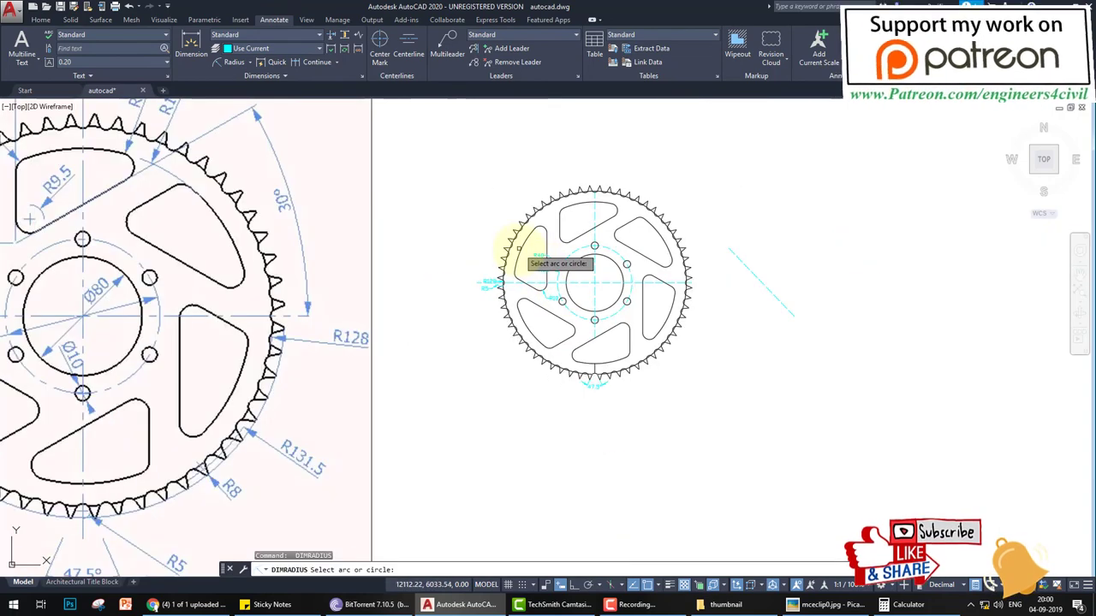
click(519, 248)
key(Escape)
Erase the diagonal sample line beside the sprocket
scroll(582, 295, down, 2)
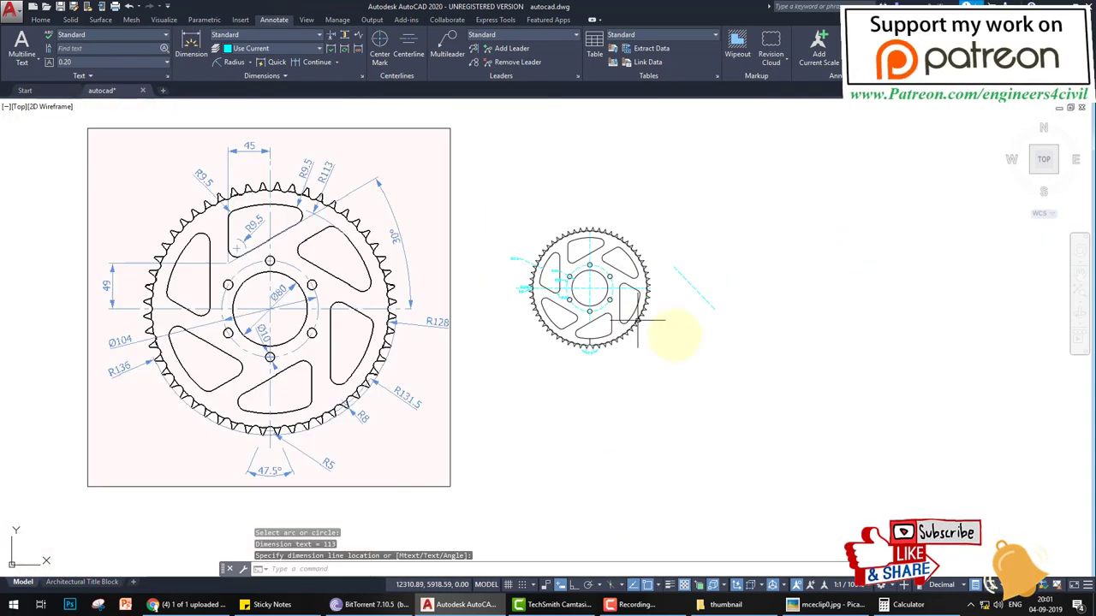
text(e)
key(Return)
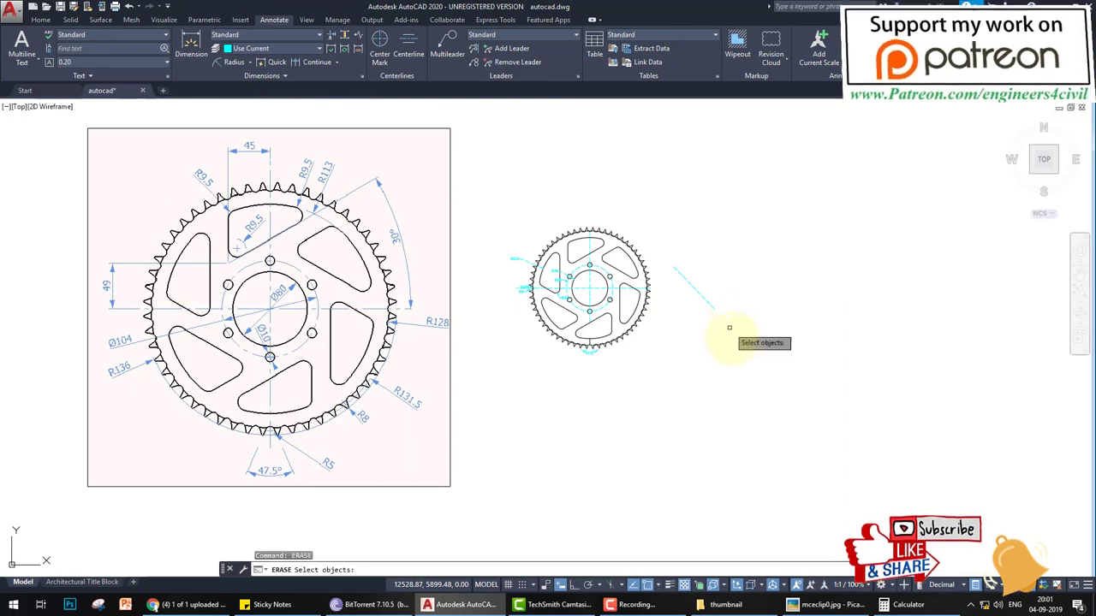
click(745, 349)
click(689, 247)
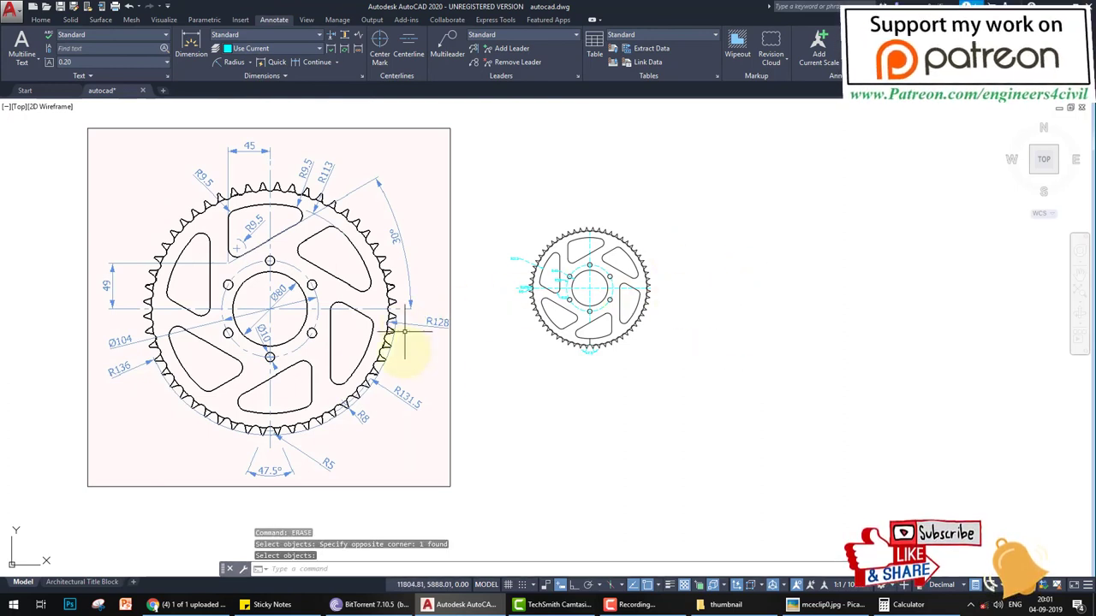